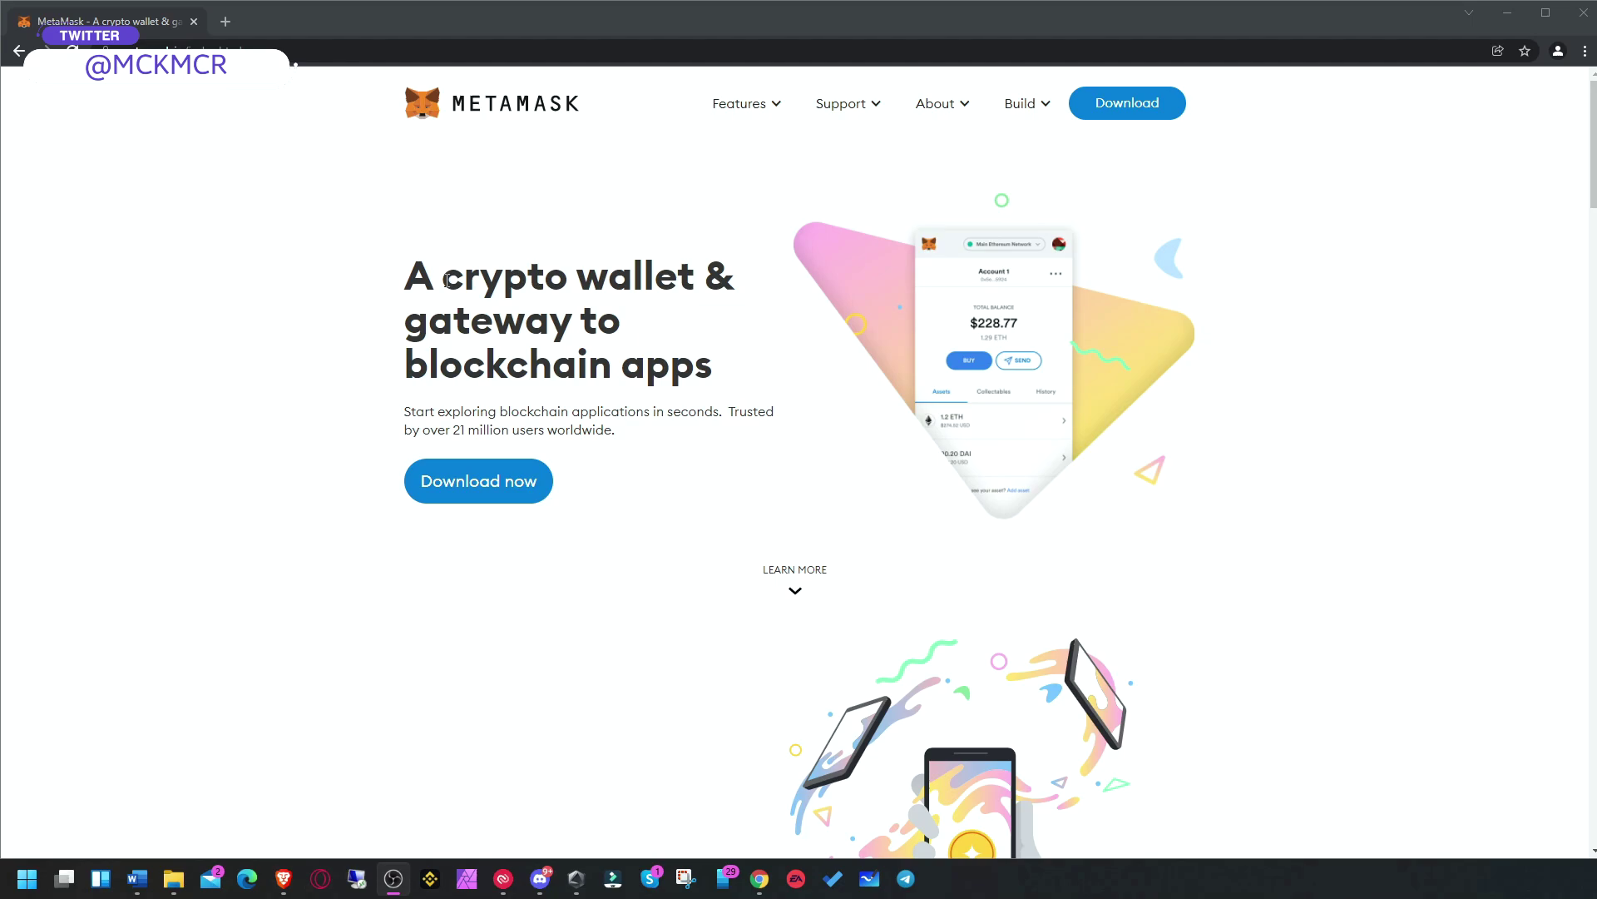
Step: Highlight part of the MetaMask home page headline, then clear the highlight
drag(448, 280, 616, 329)
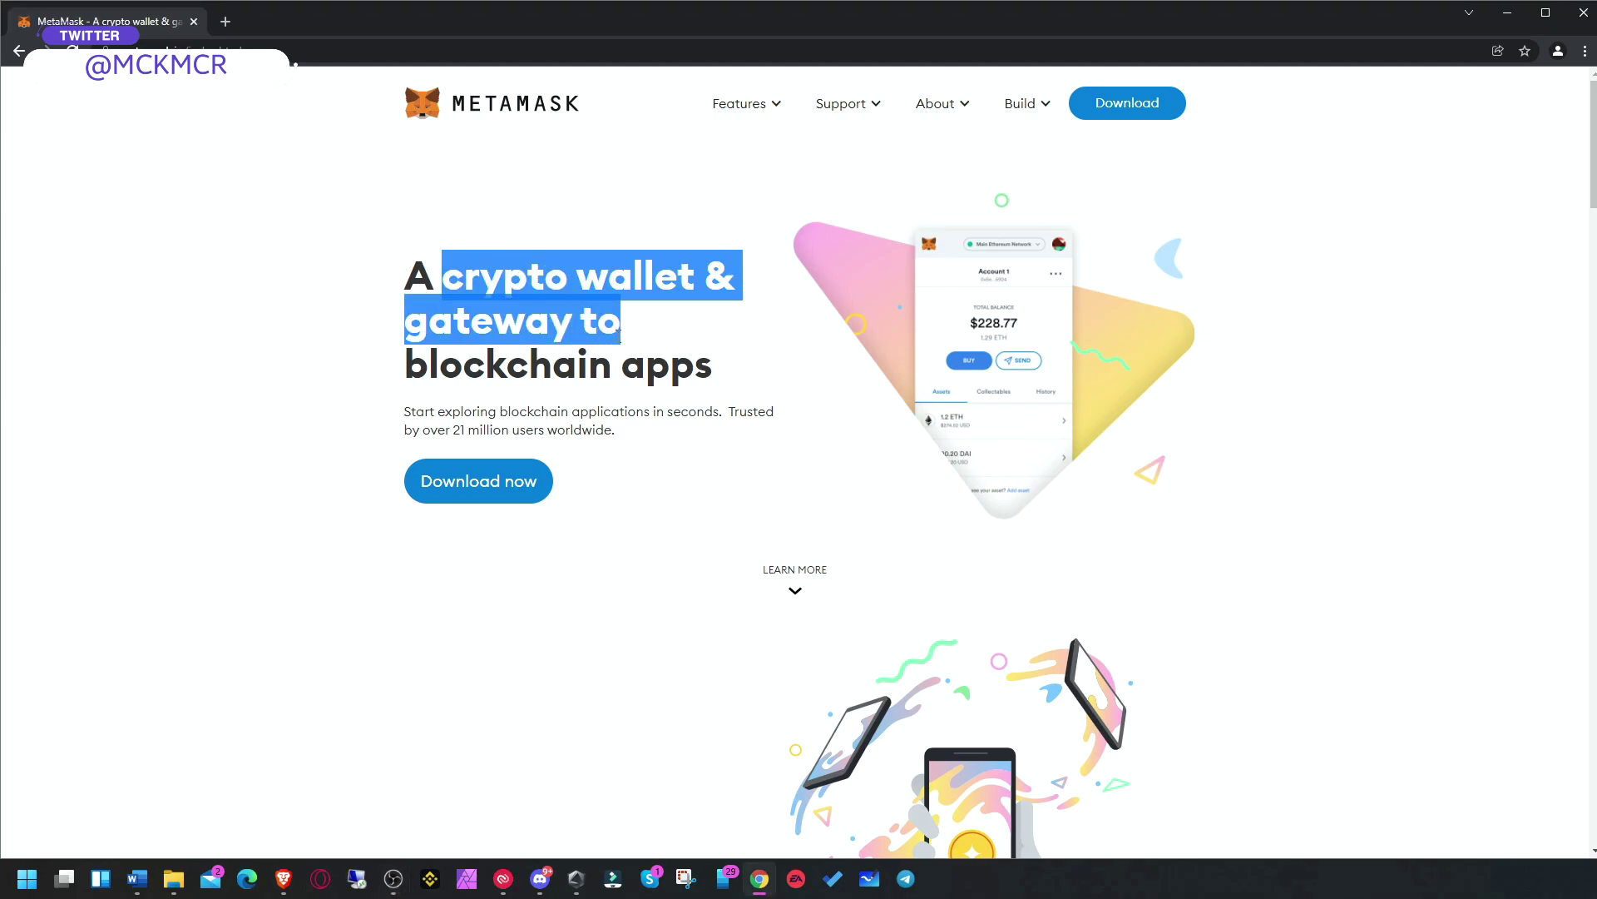
click(617, 331)
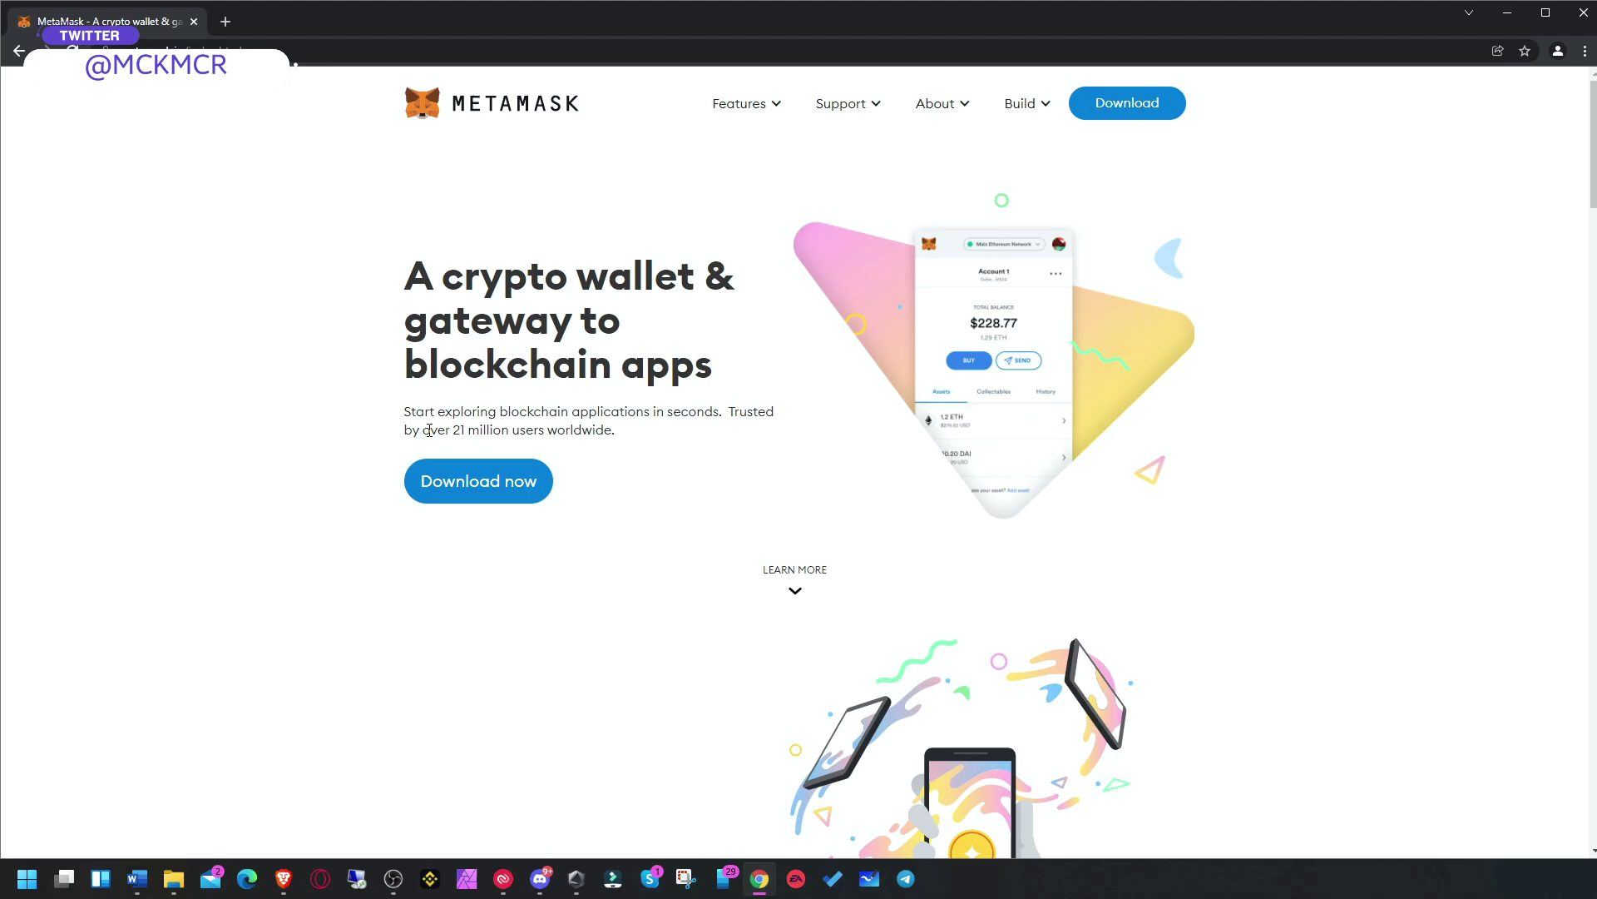
Step: Look through the Unite Finance, TIME/MIM and PancakeSwap tabs in Brave, then minimize Brave
click(283, 877)
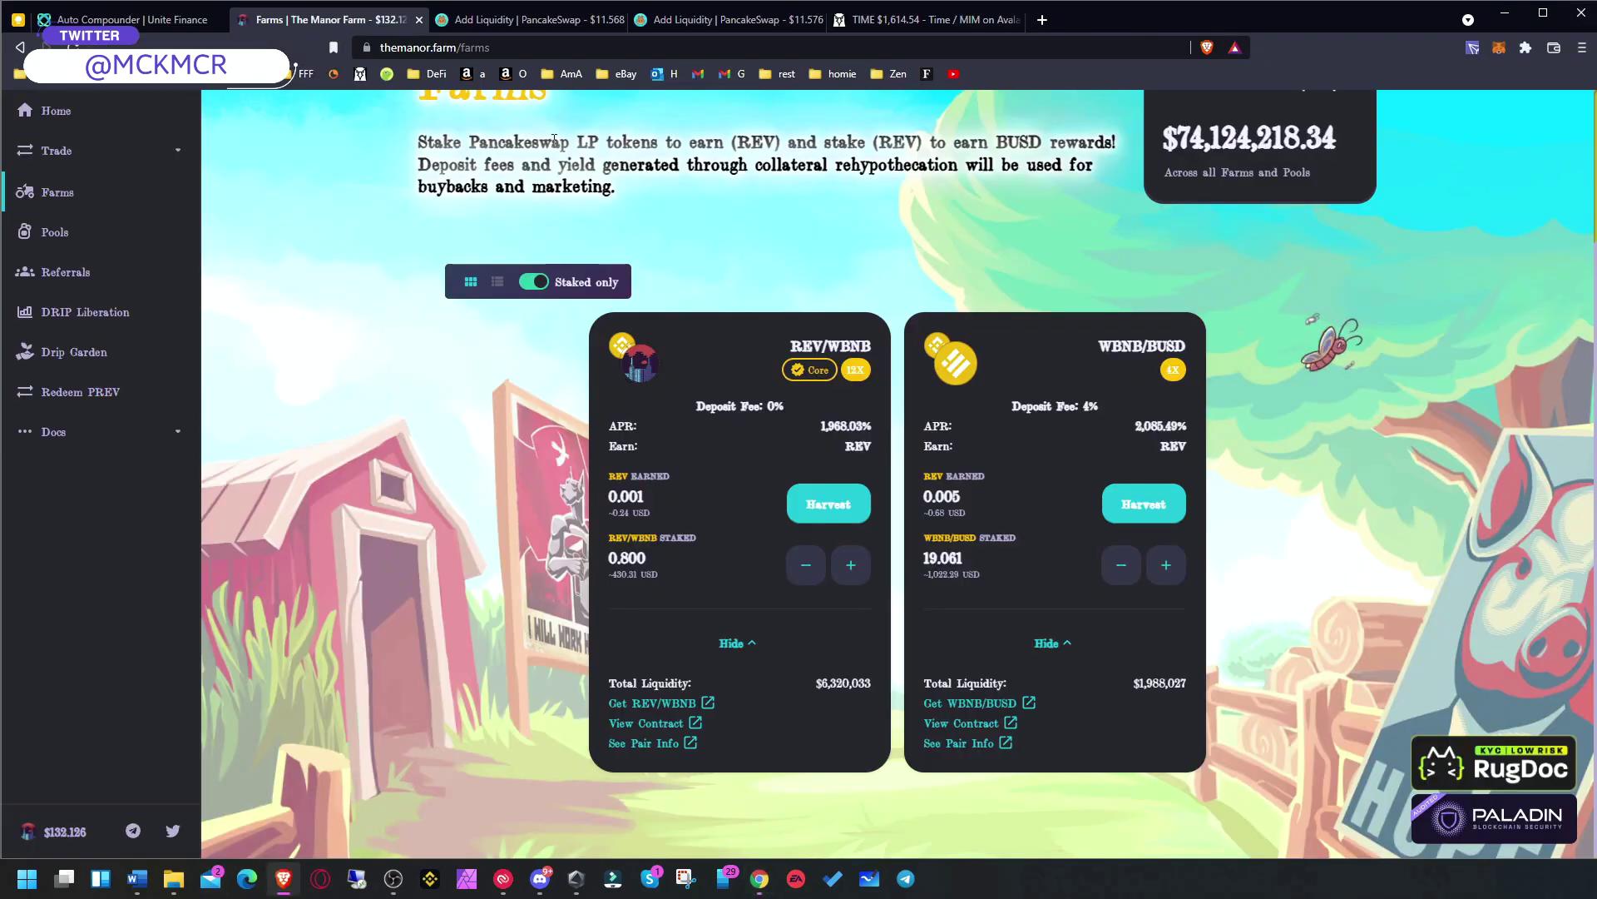
scroll(532, 145, up, 3)
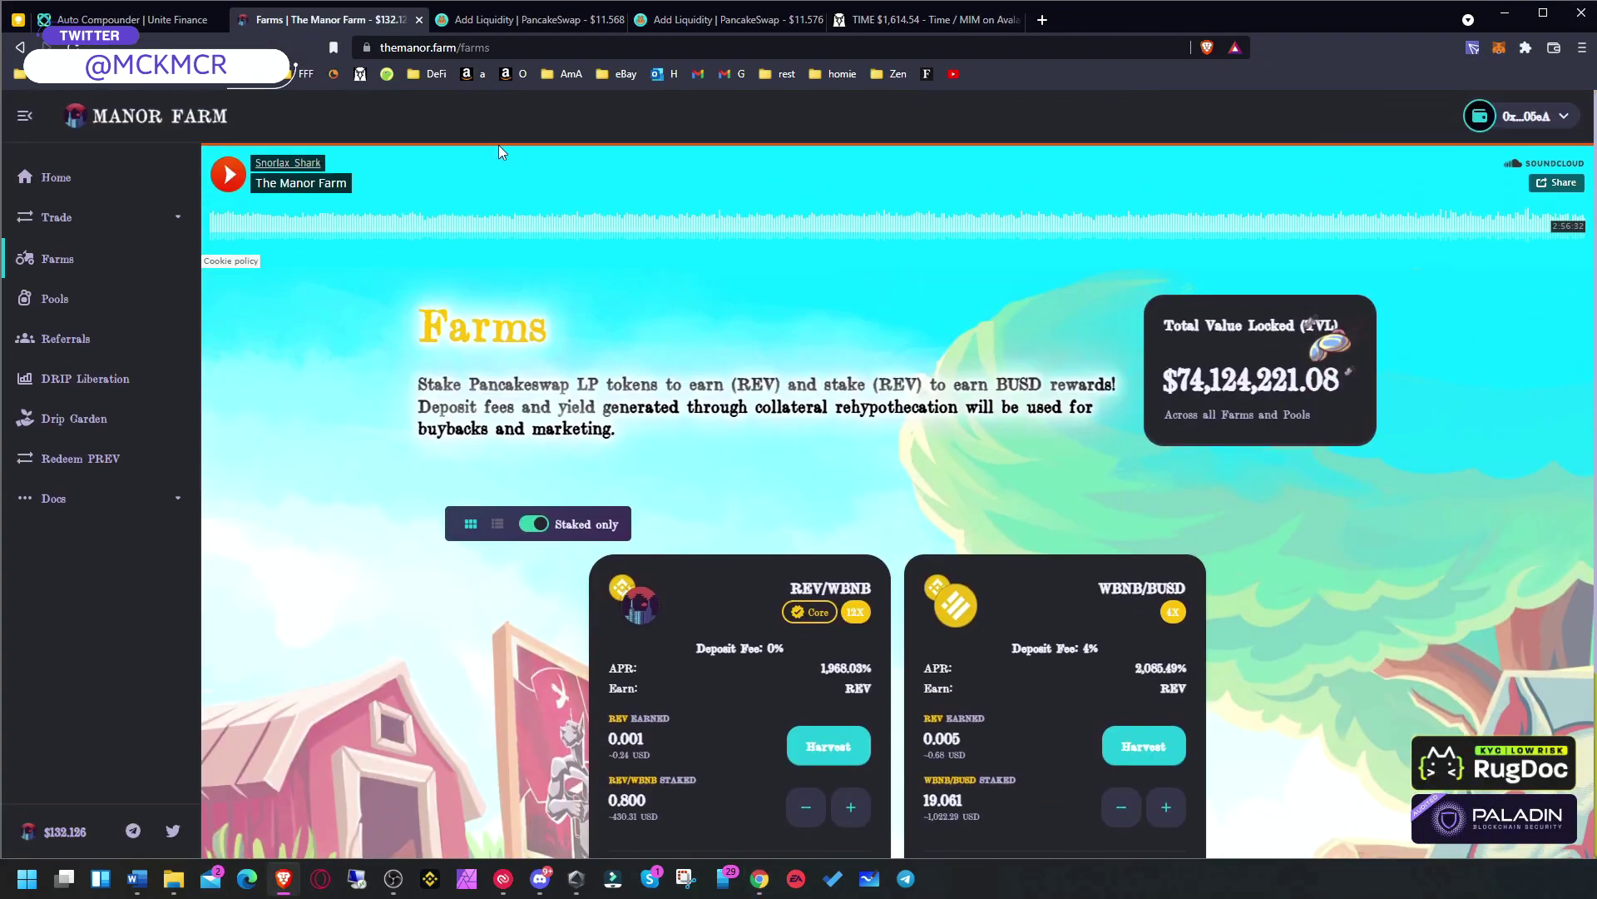
click(129, 16)
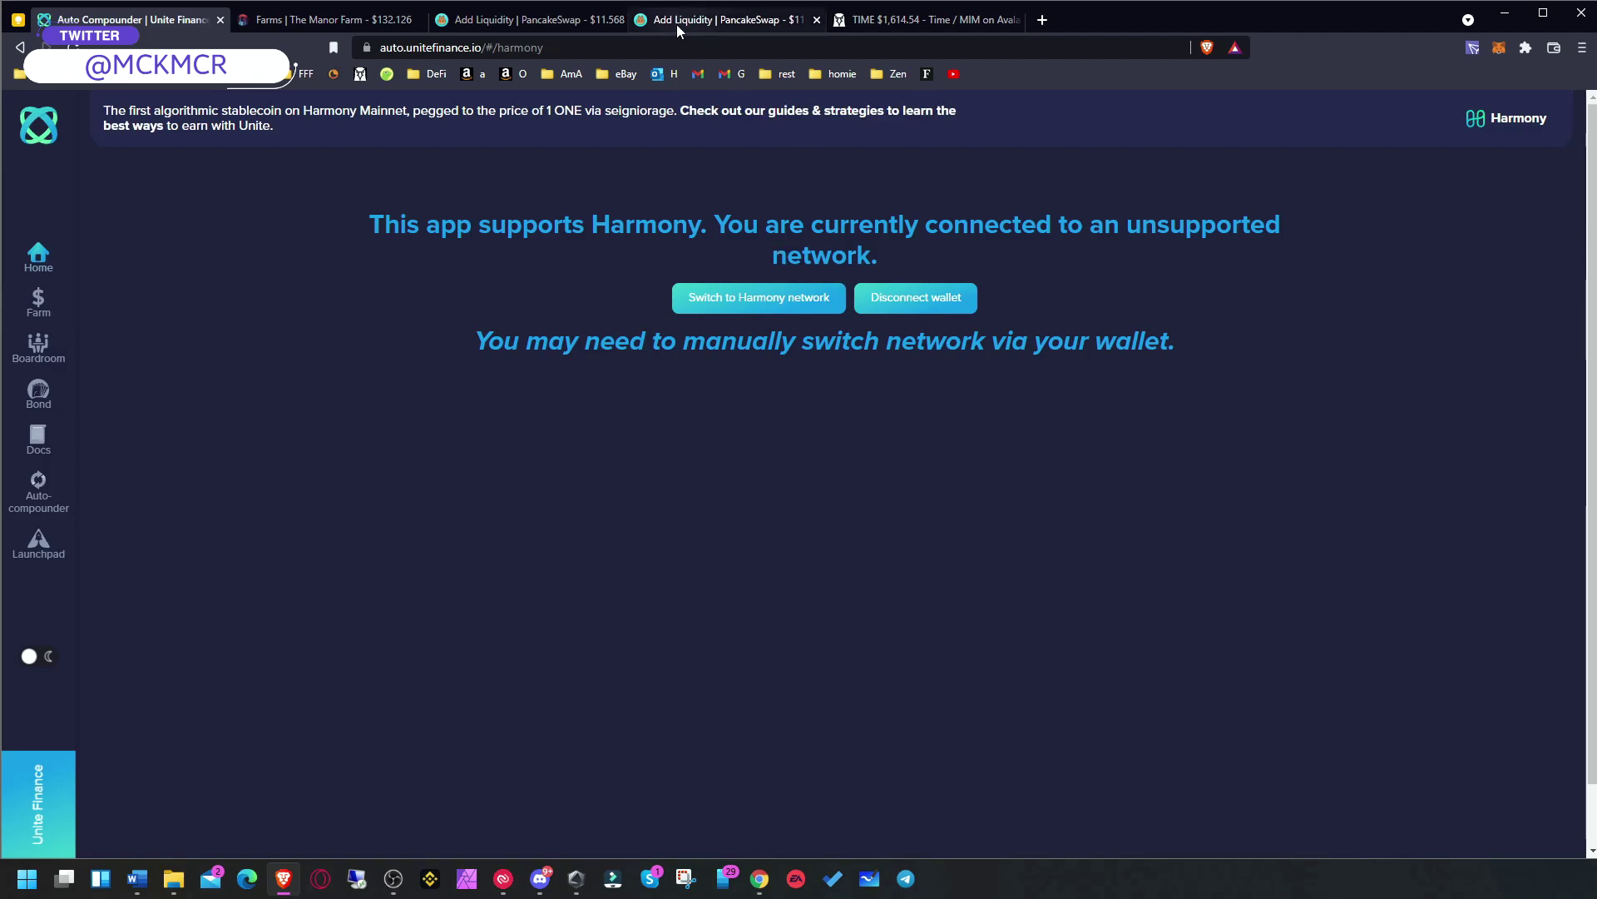
click(906, 23)
click(574, 25)
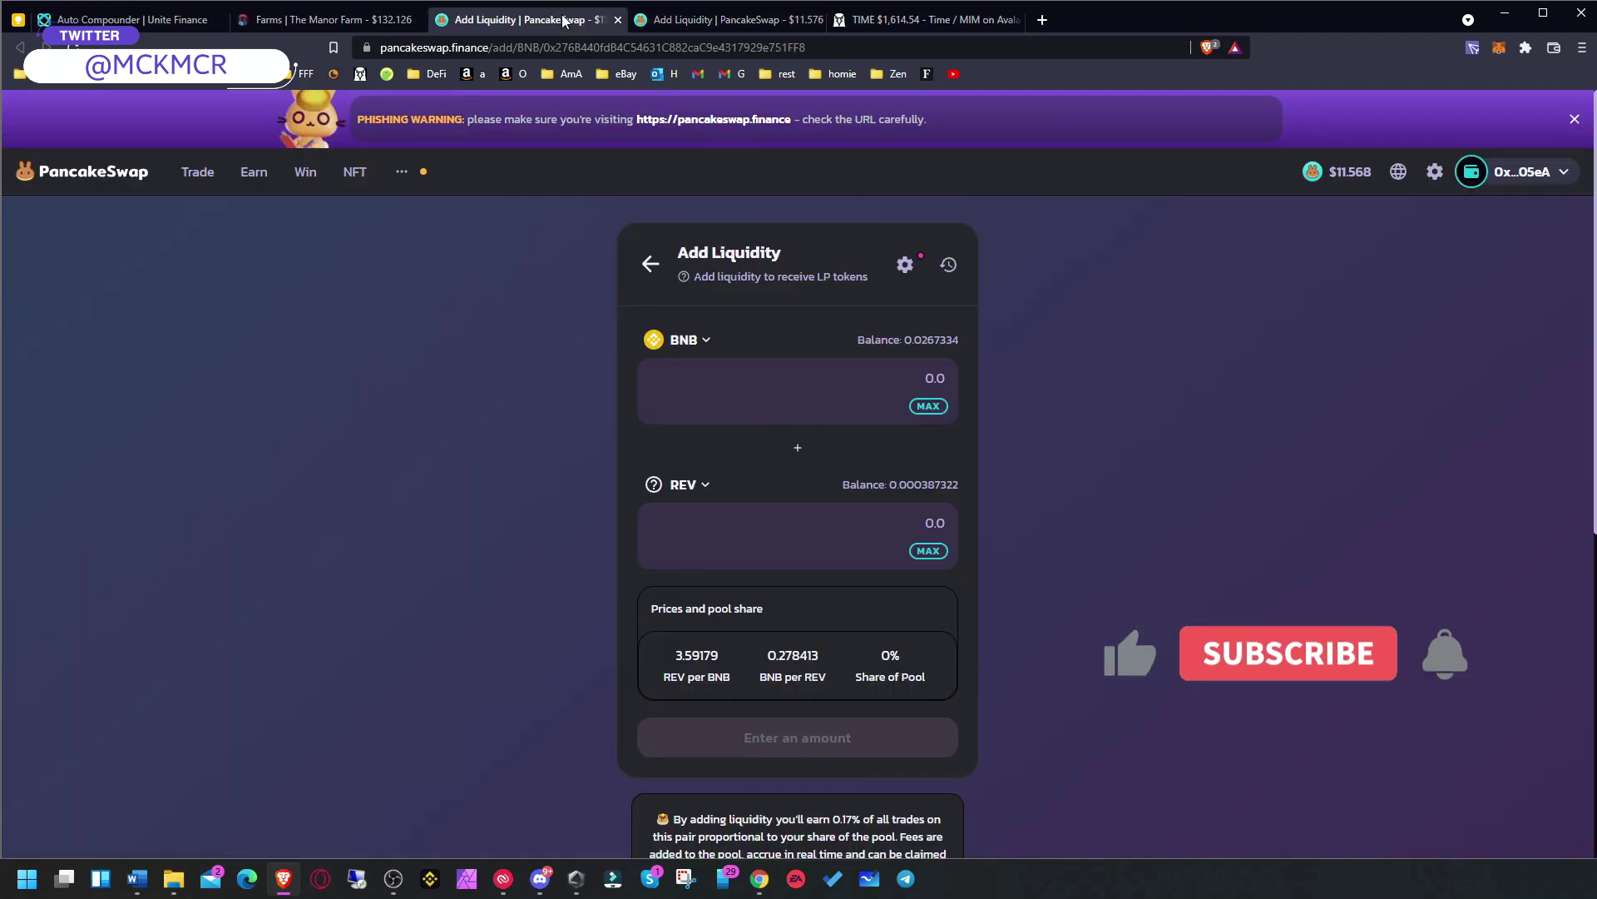
click(1502, 15)
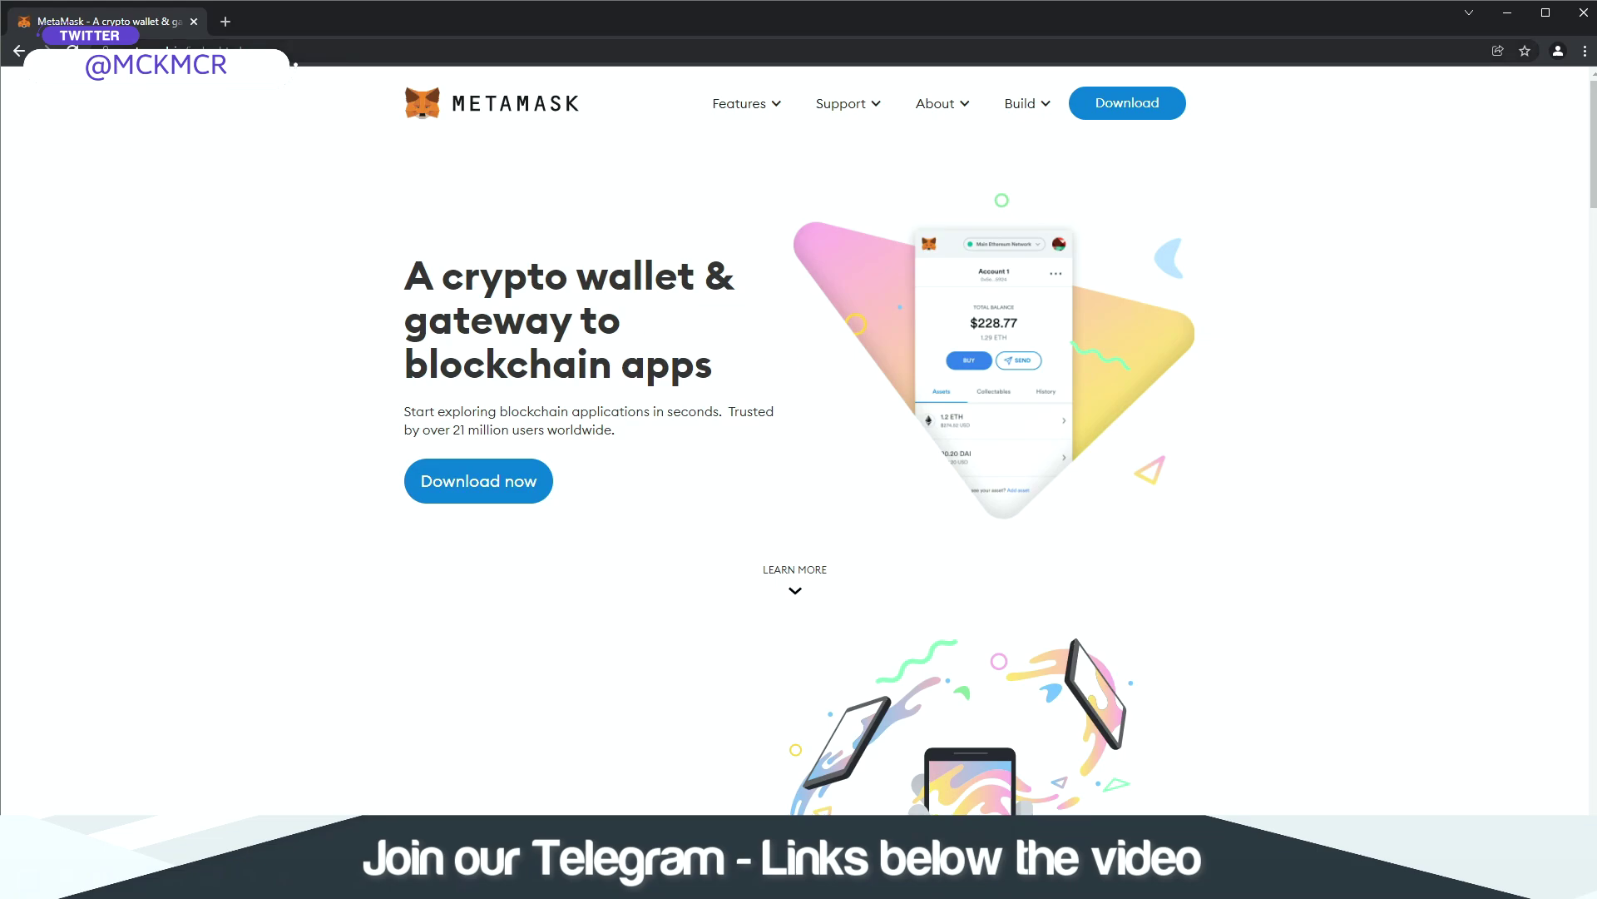
key(ctrl+l)
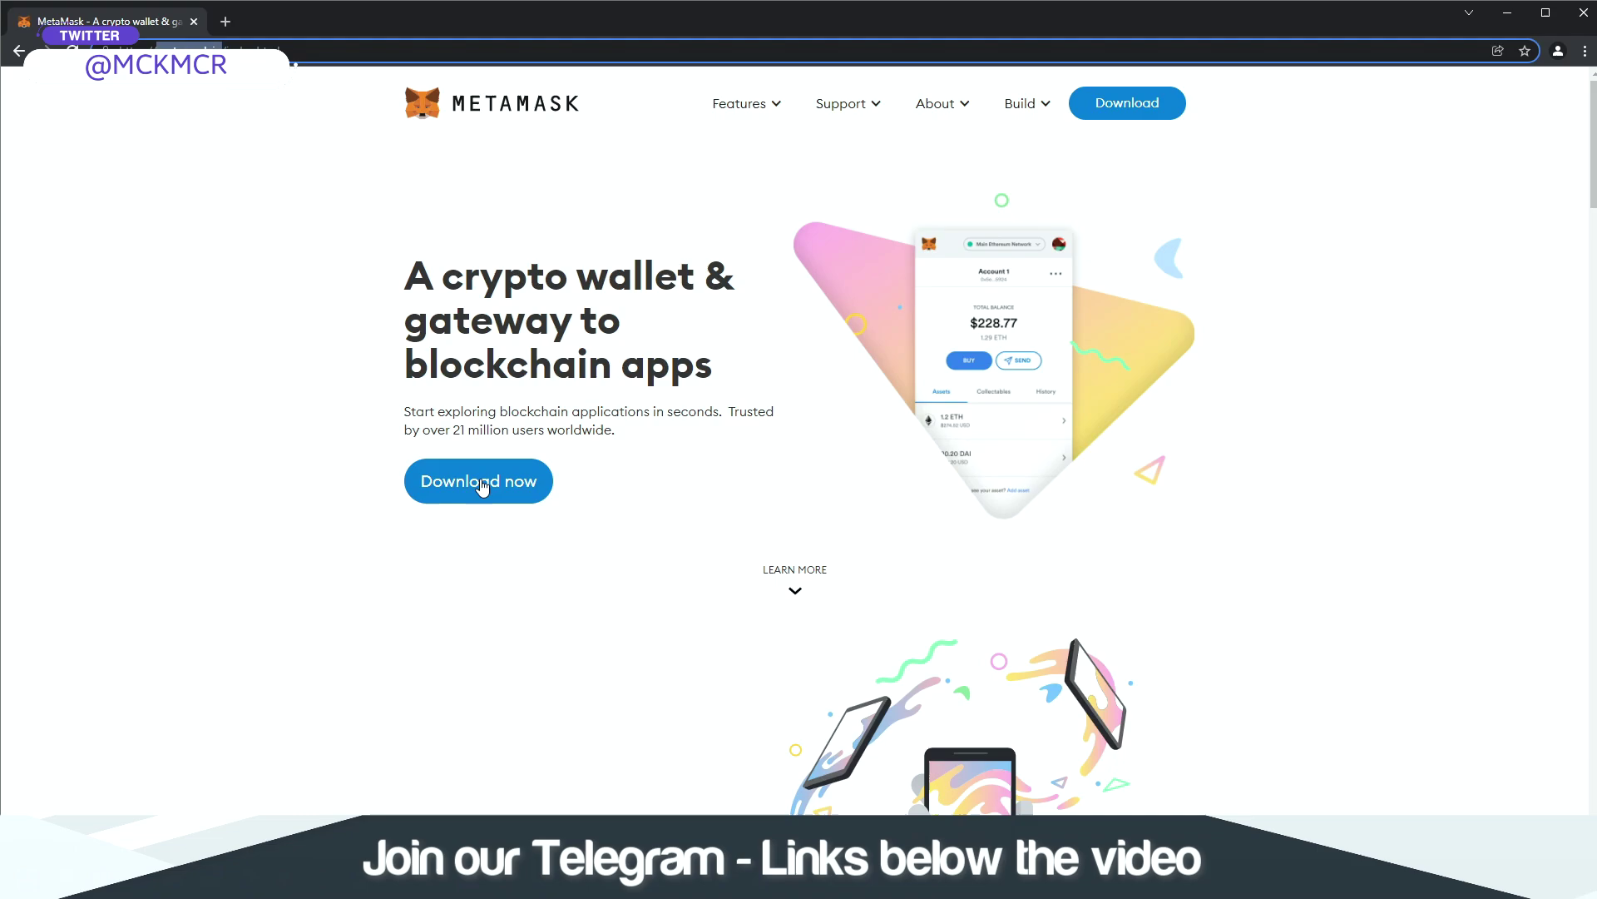
click(1244, 123)
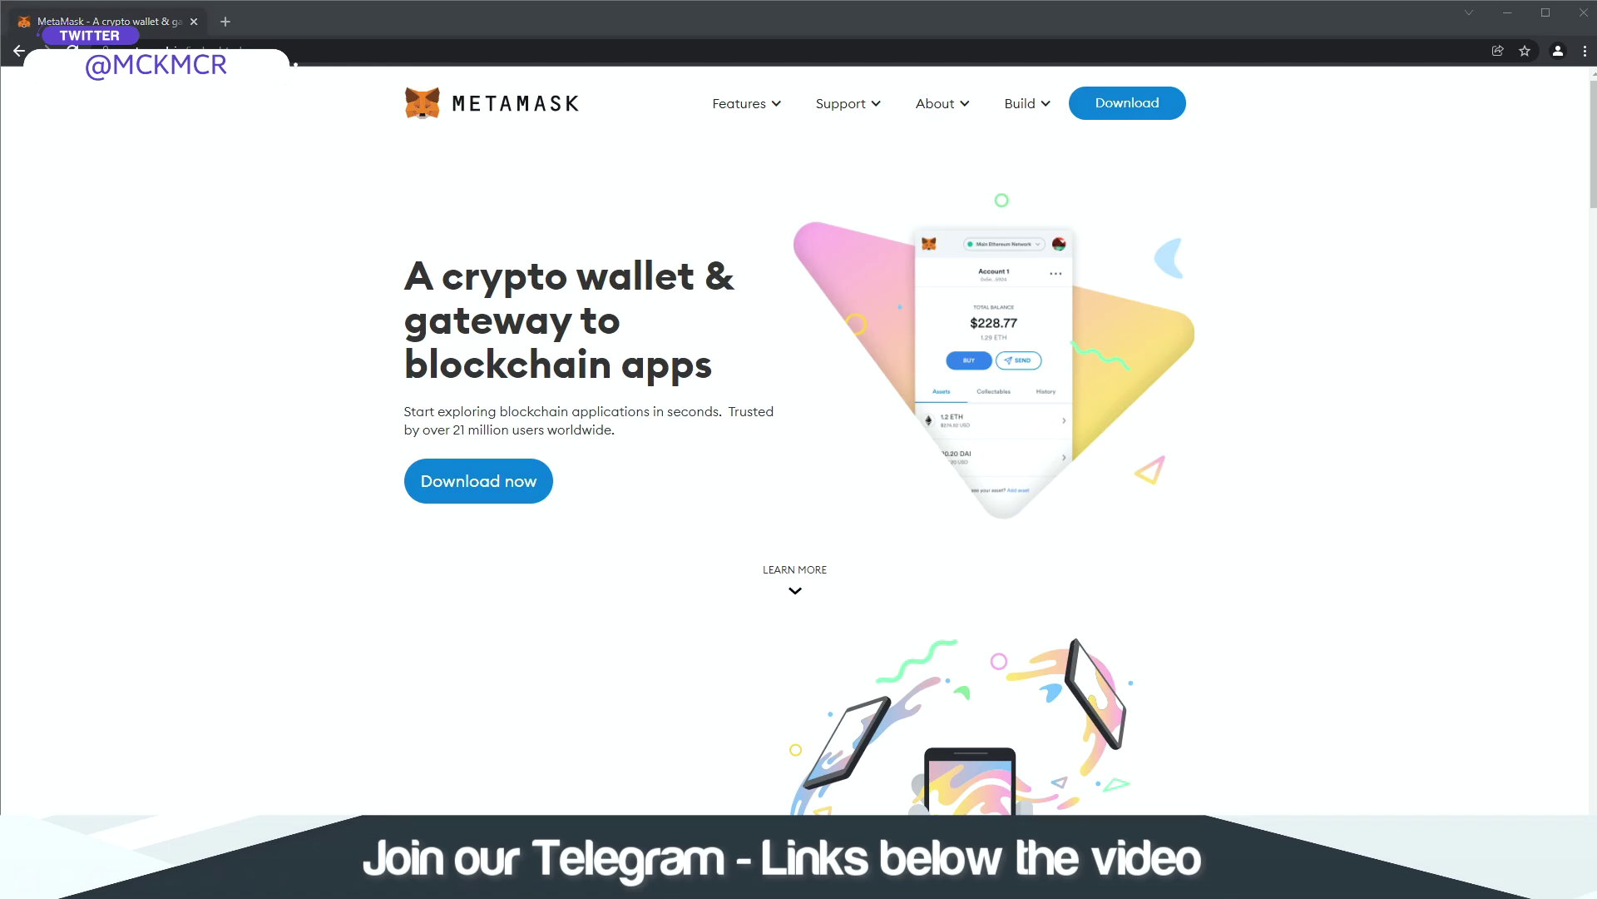
key(alt+Tab)
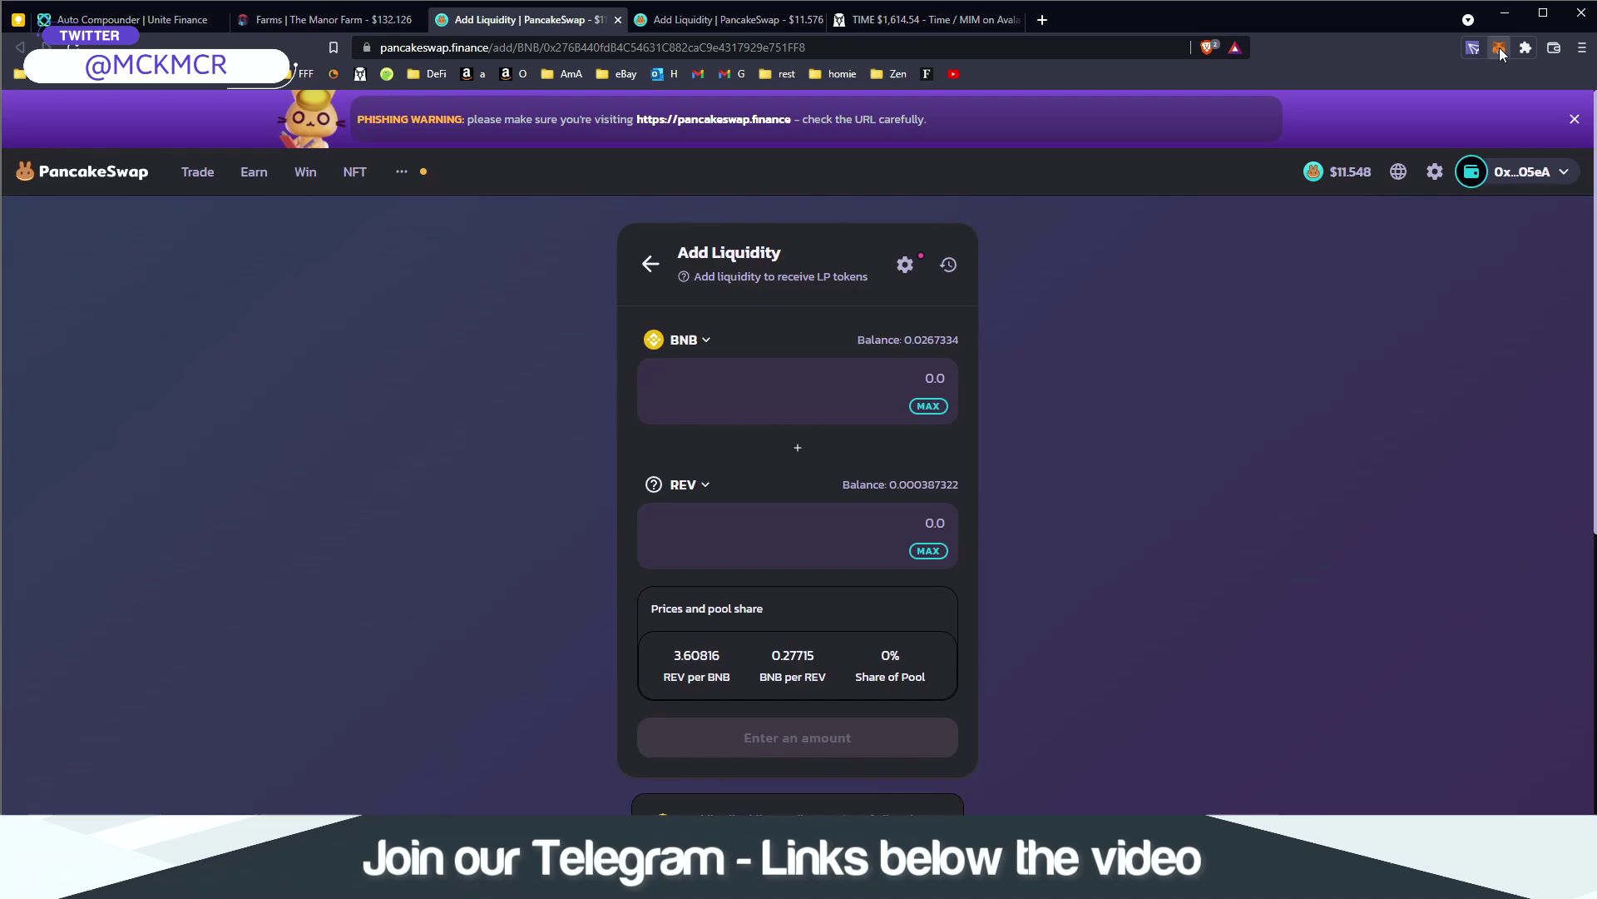
click(1499, 48)
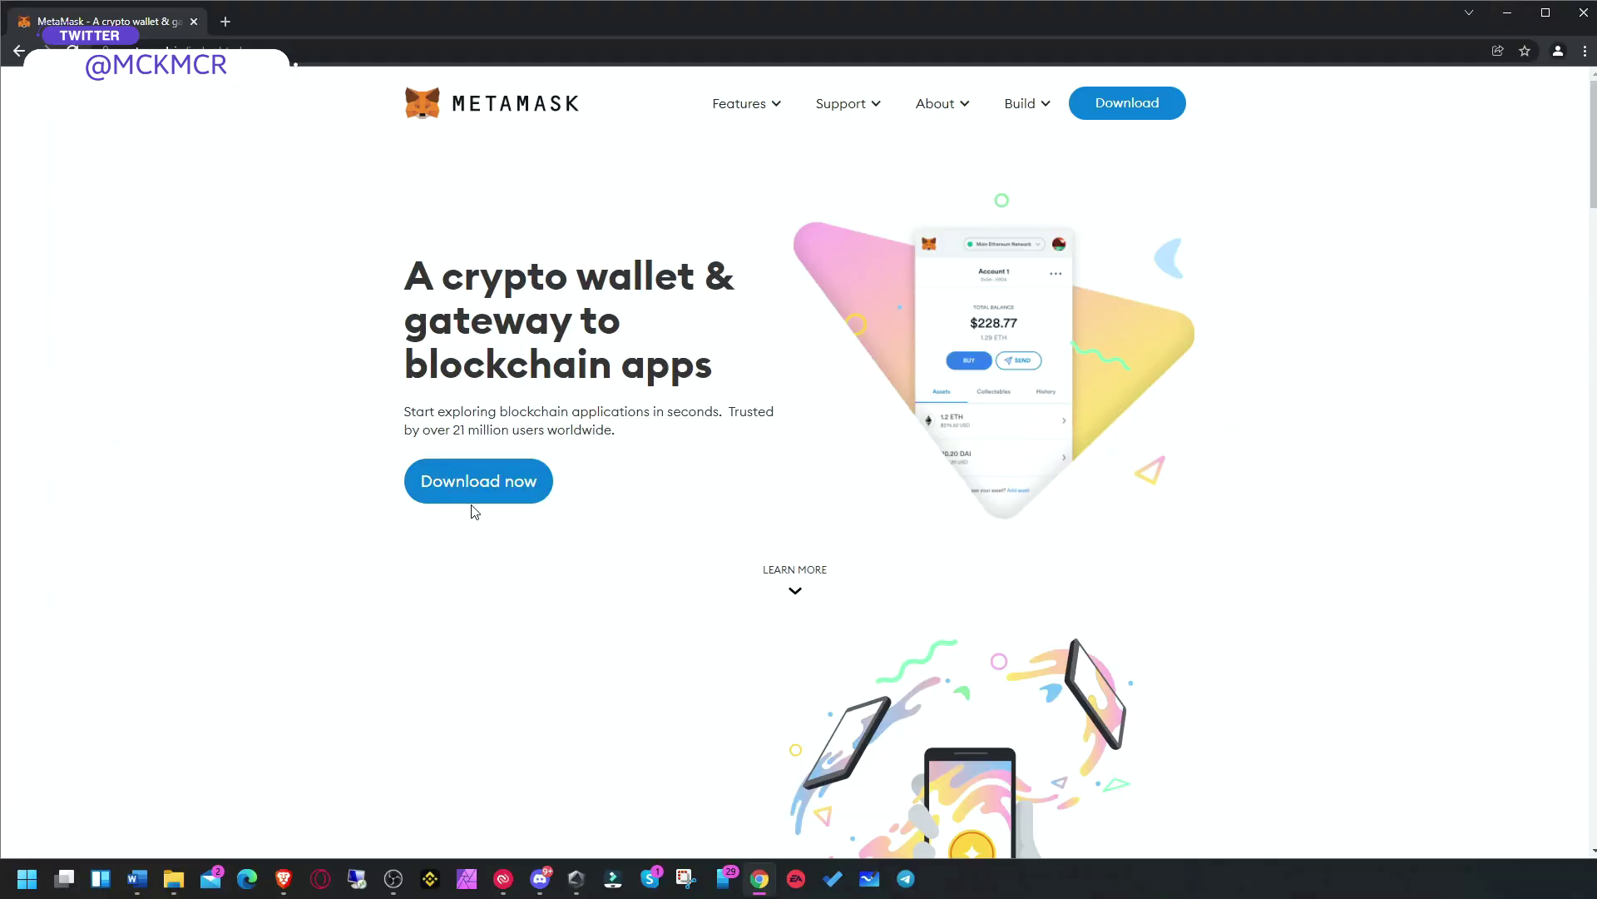
Step: Install the MetaMask extension for Chrome from its Chrome Web Store listing
click(473, 483)
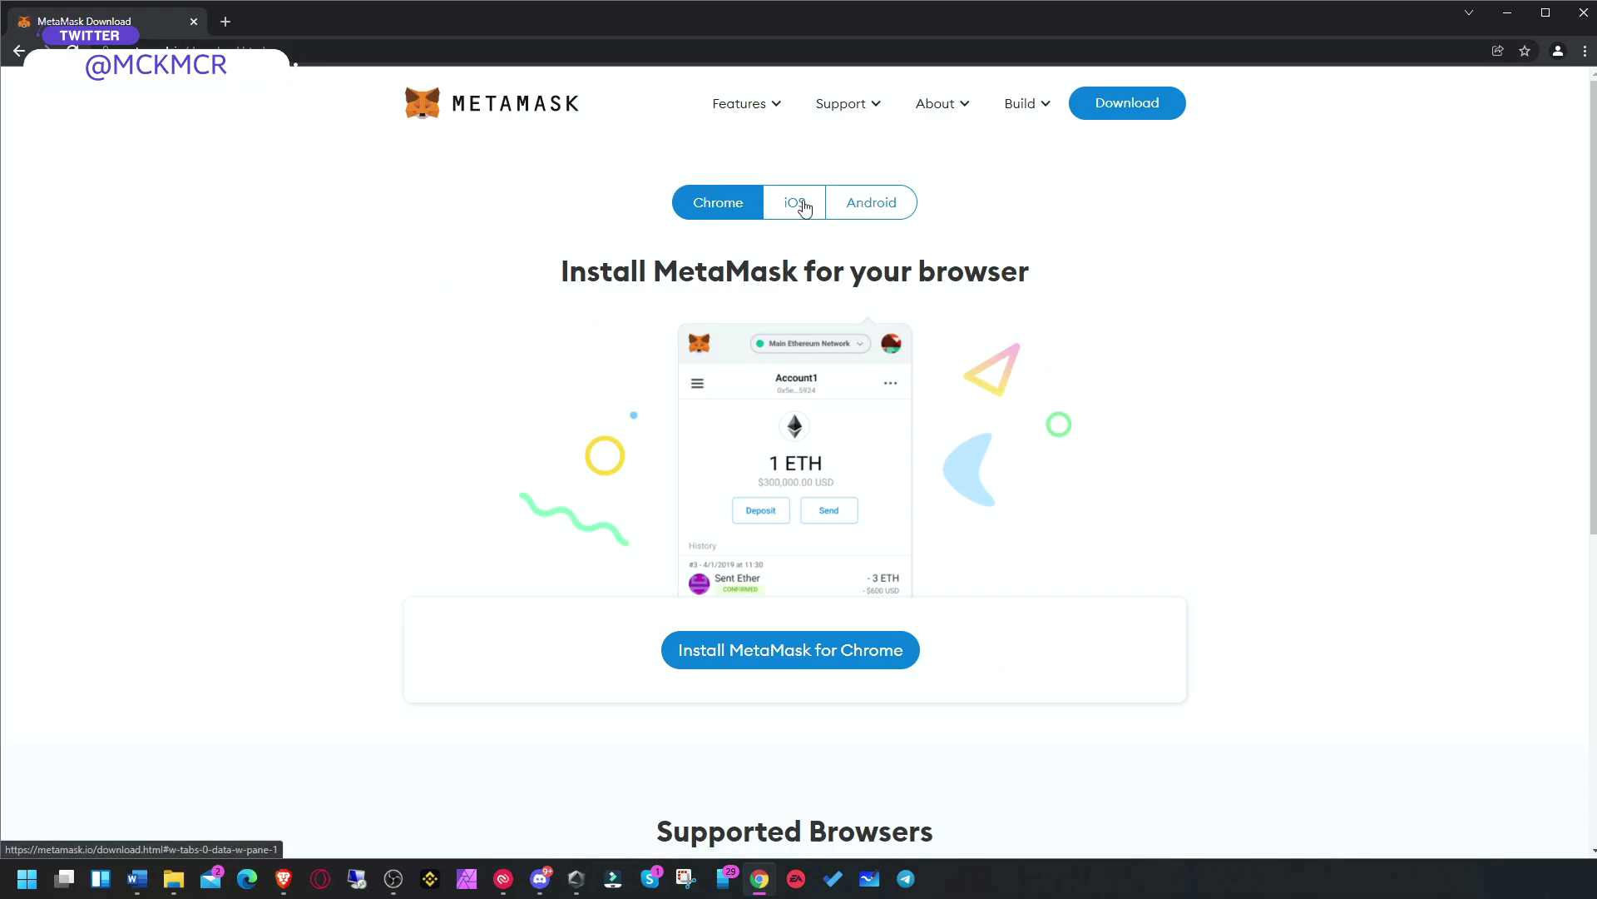
click(731, 642)
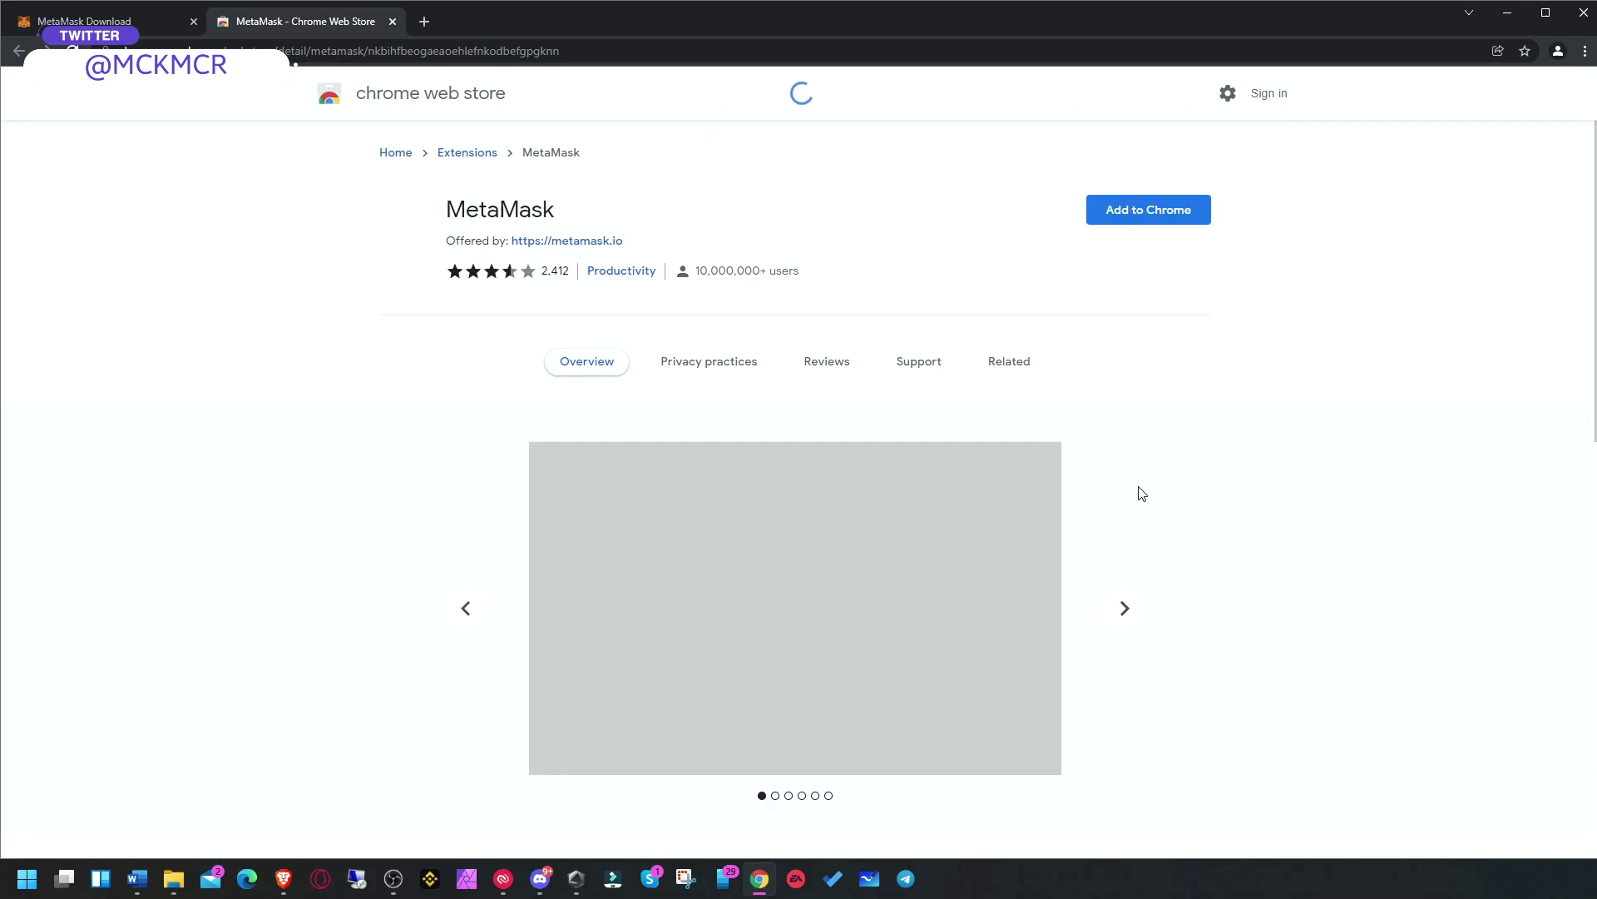
click(1155, 210)
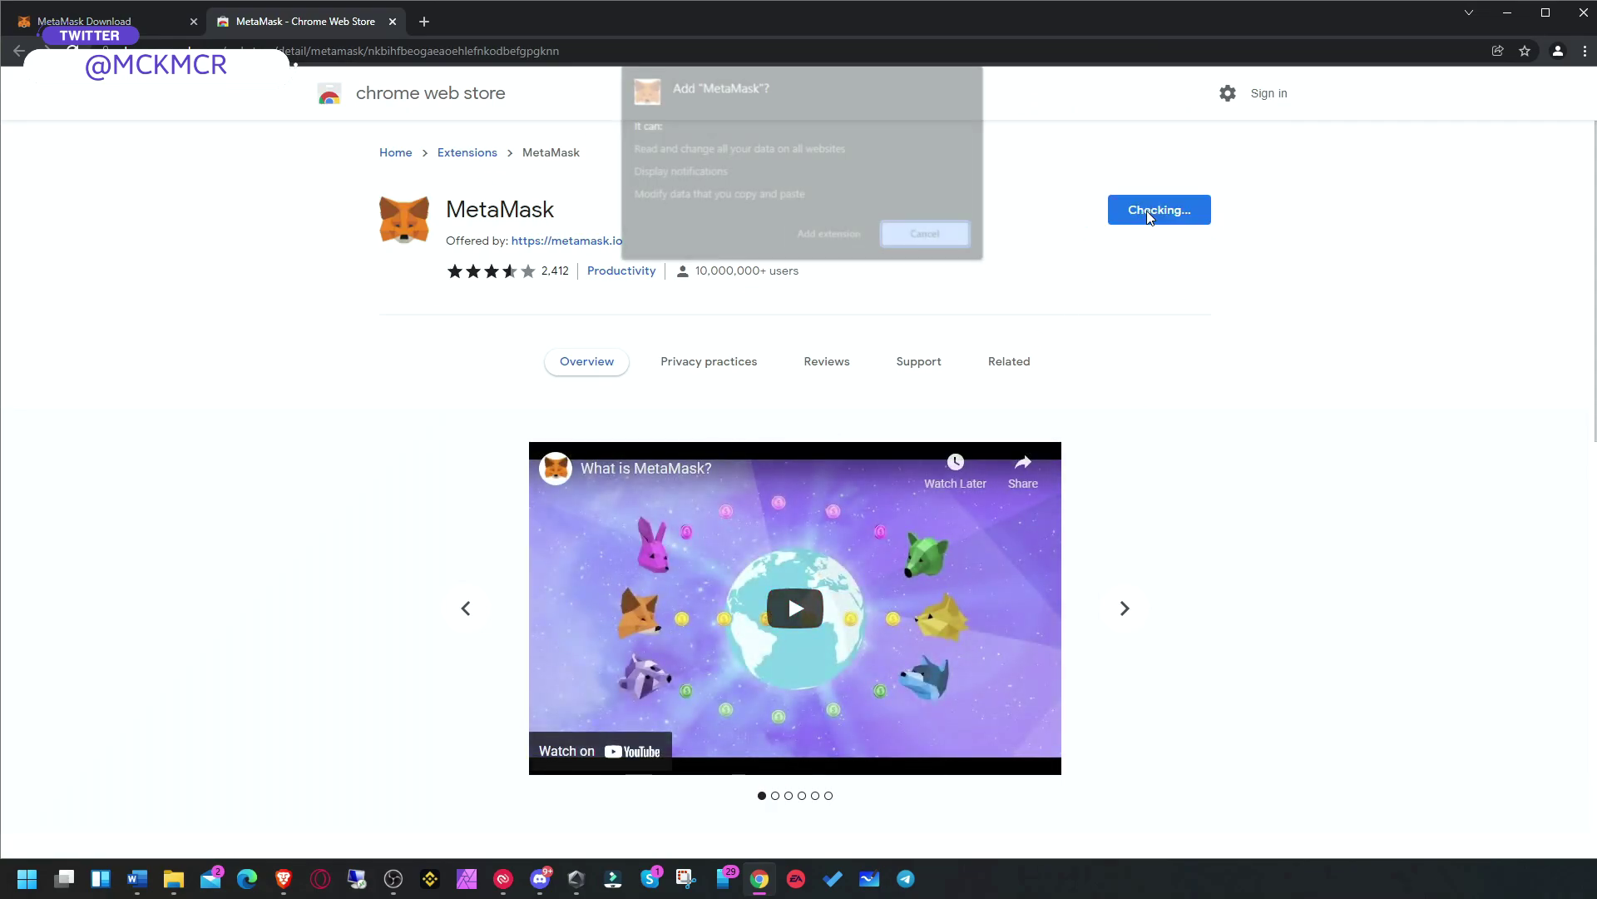
click(812, 243)
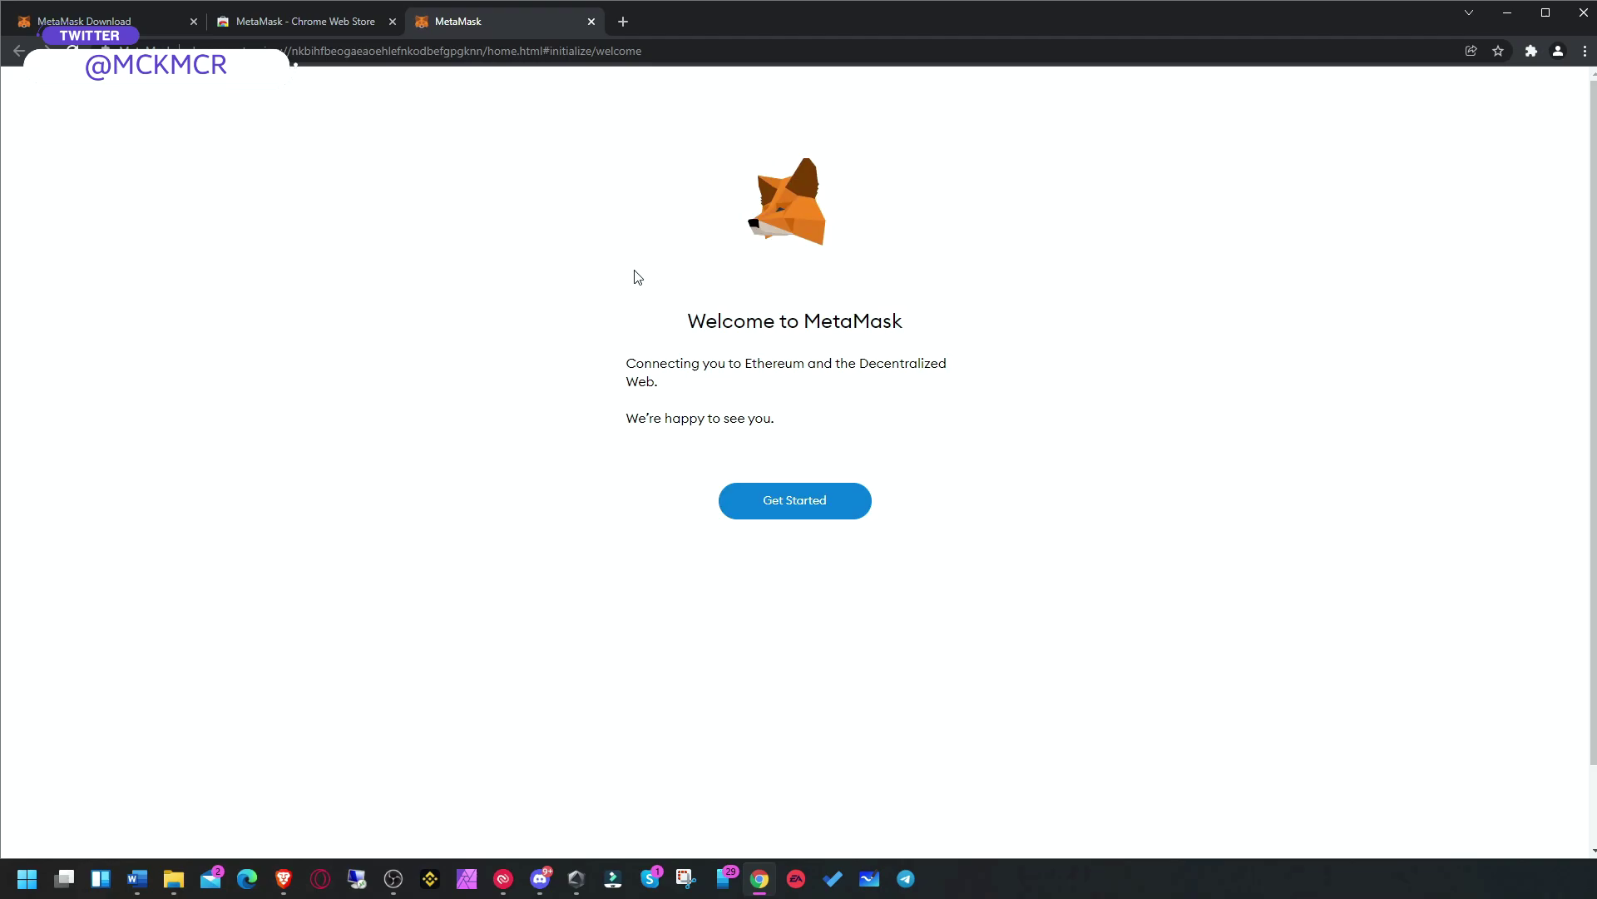
Step: Pin the MetaMask extension to the Chrome toolbar
click(1531, 51)
click(1493, 155)
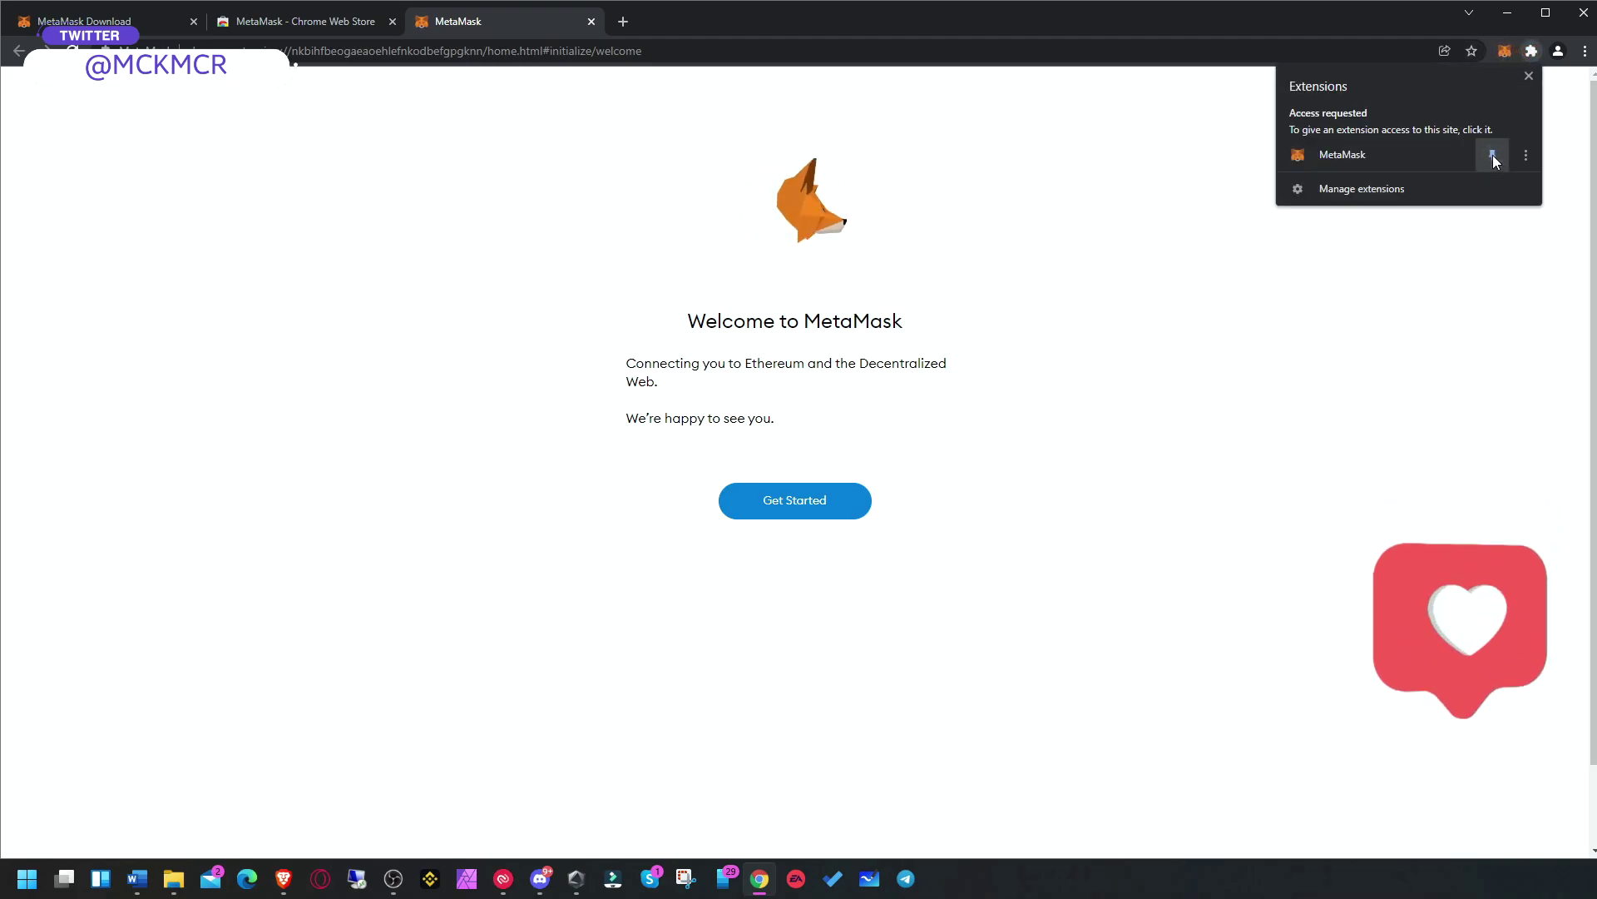
click(1505, 51)
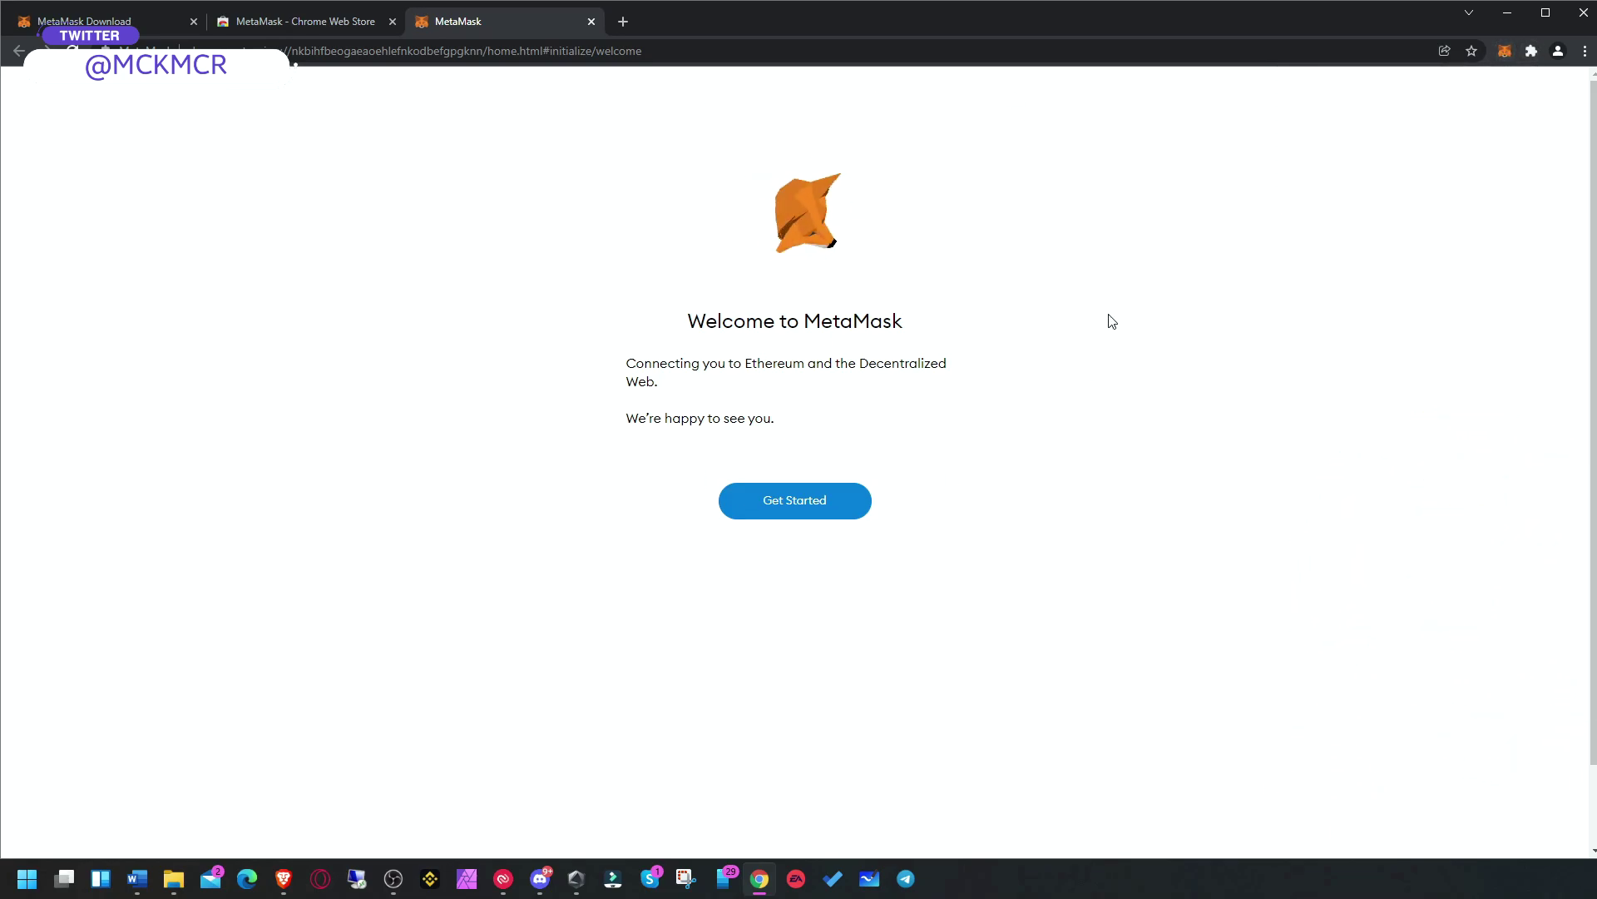
Step: Start MetaMask setup and choose Create a Wallet instead of importing one
click(820, 509)
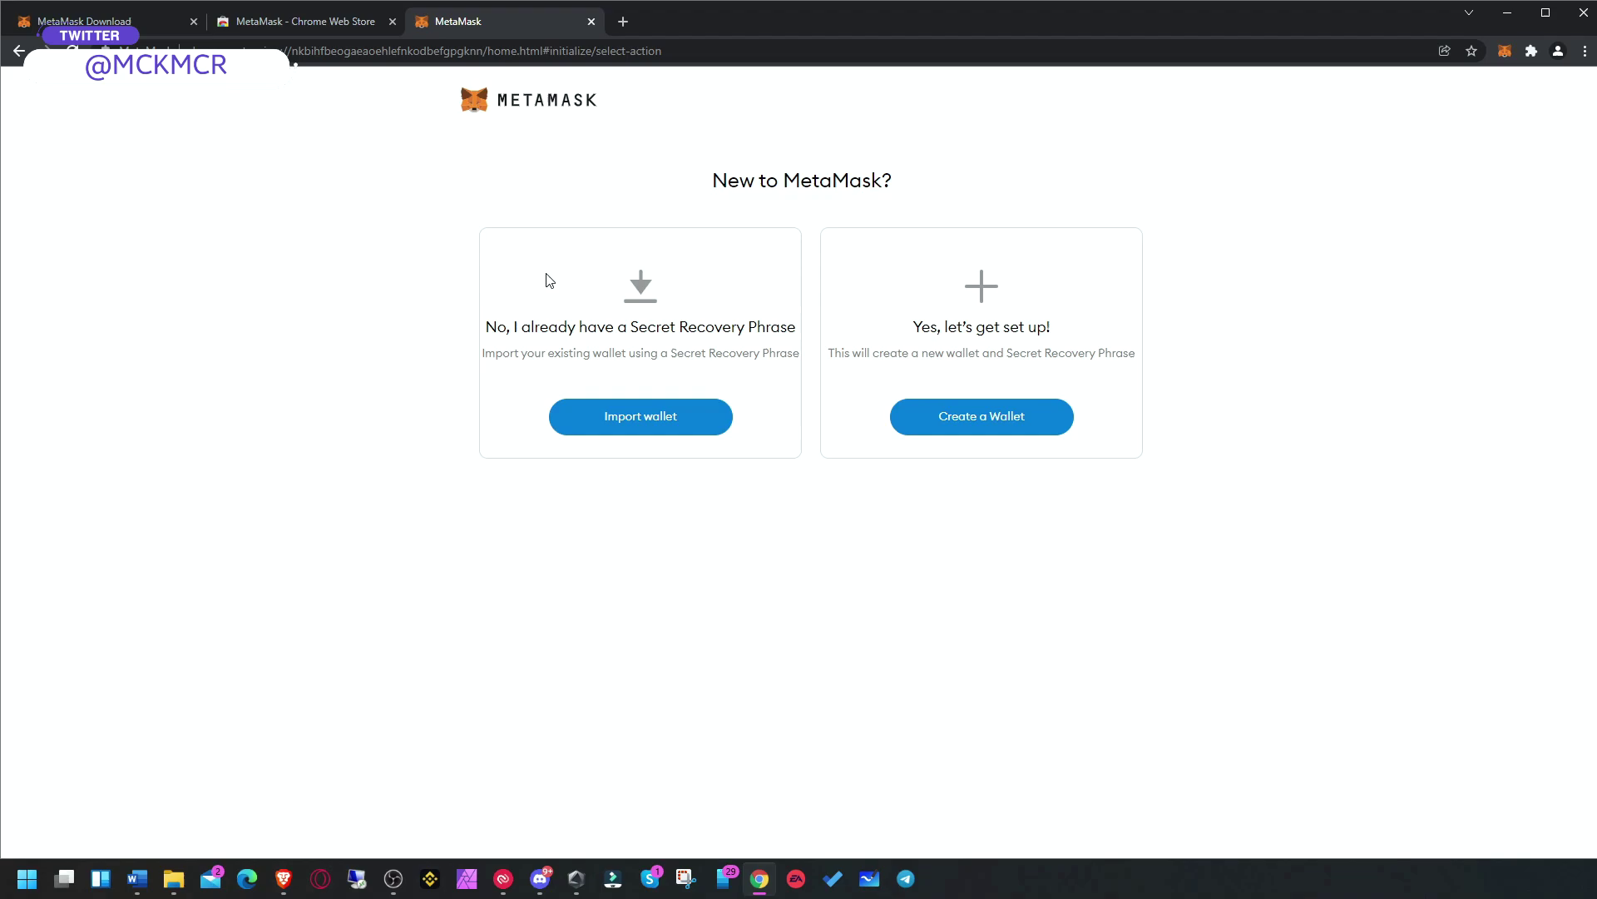
drag(490, 327, 802, 349)
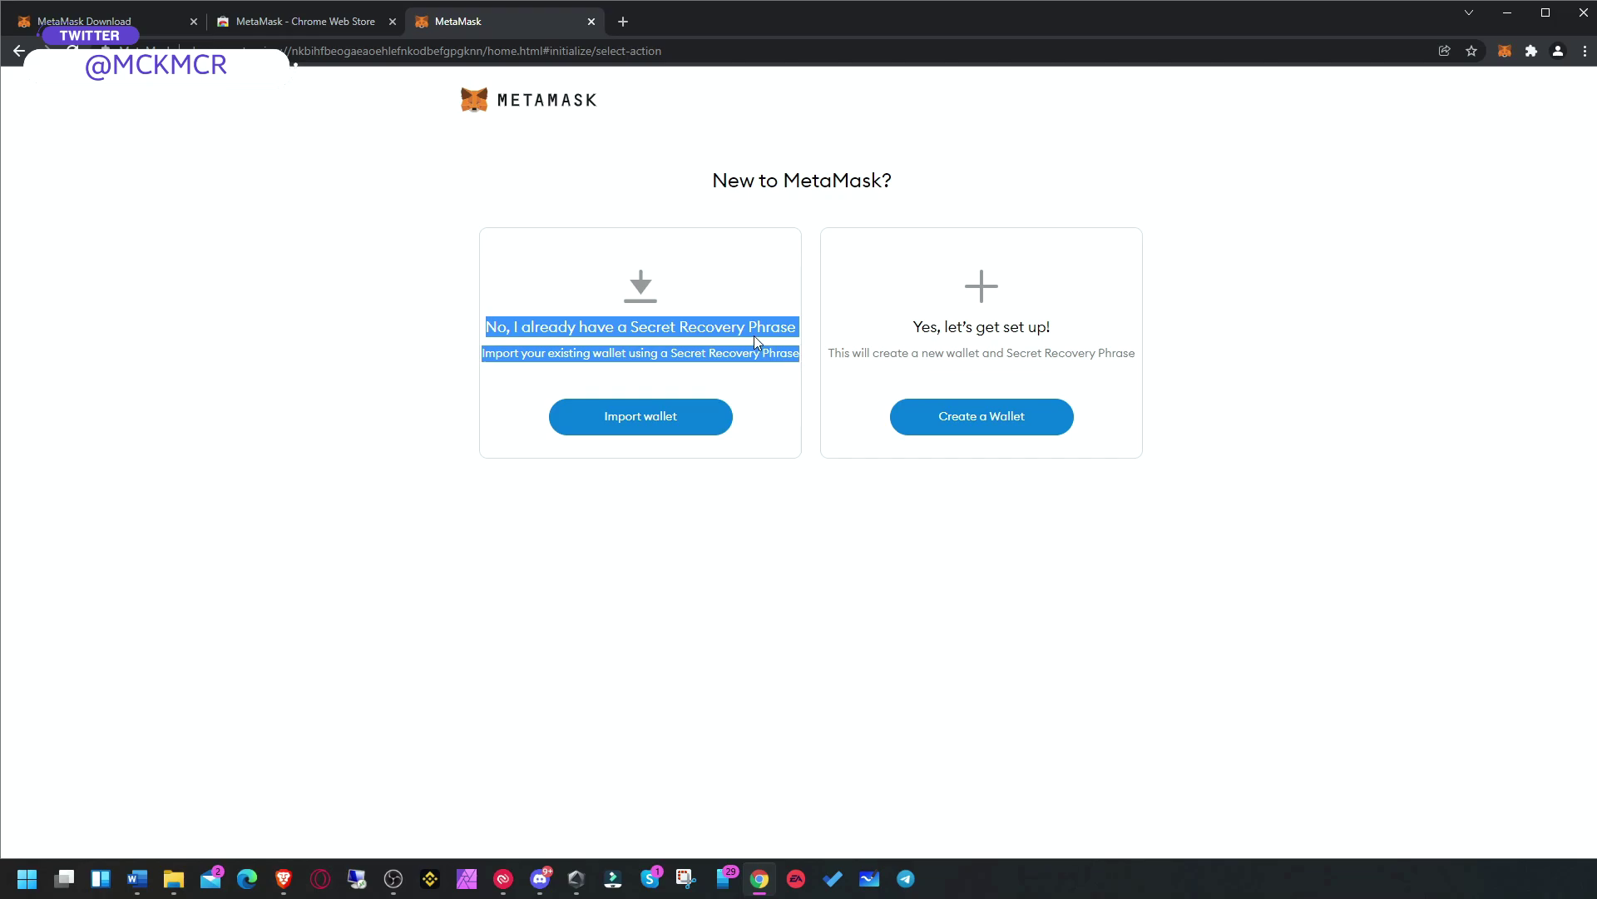
click(527, 313)
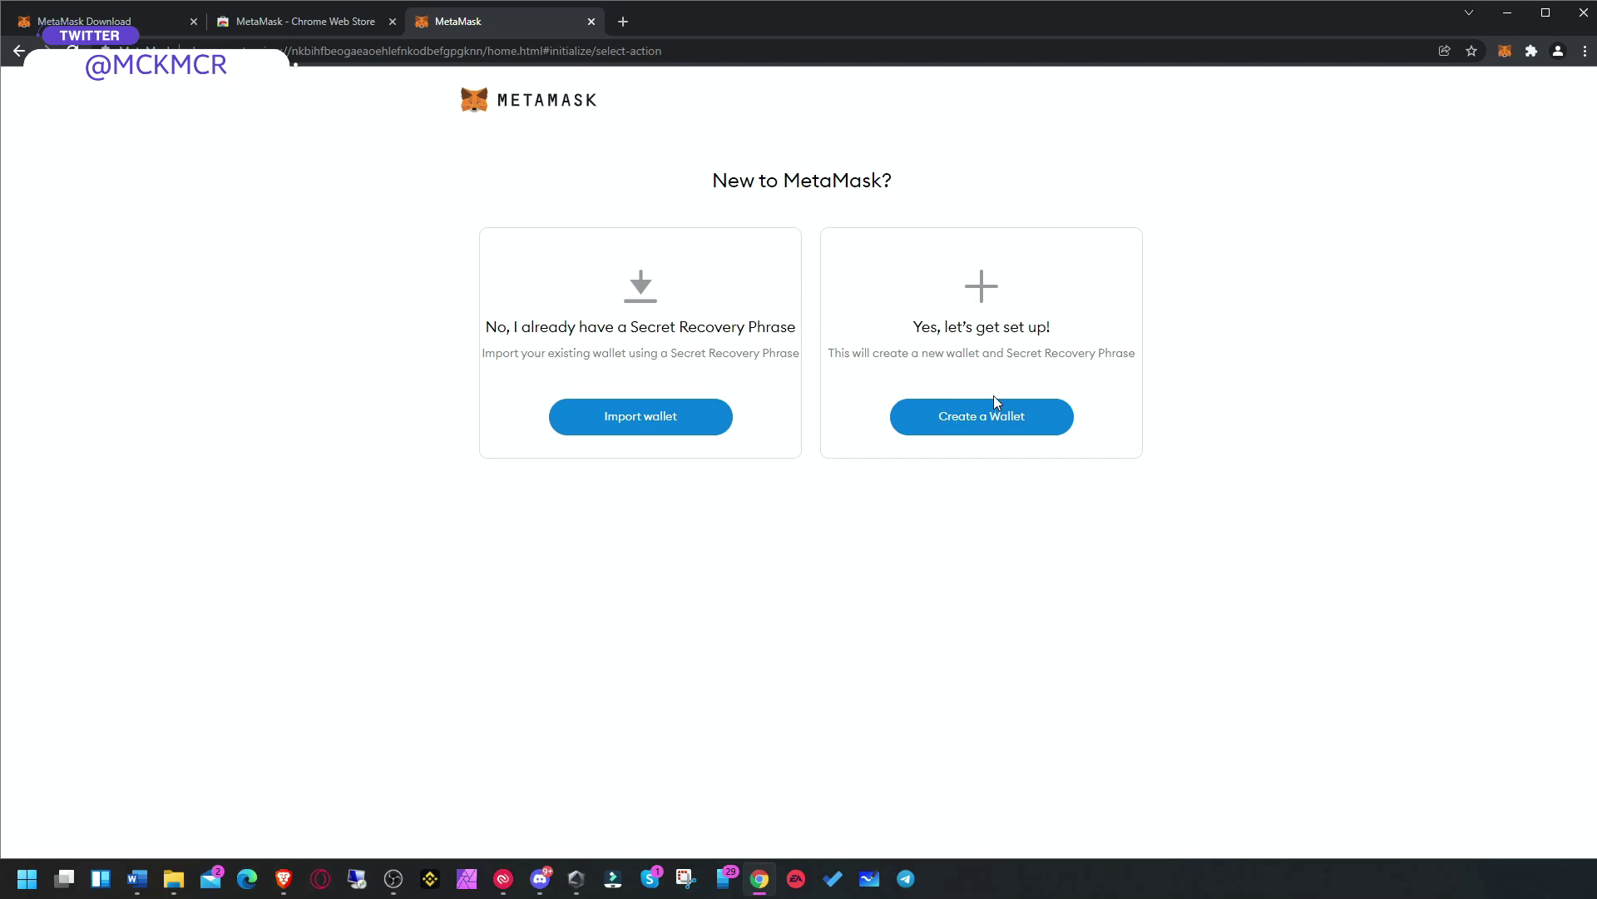
click(984, 421)
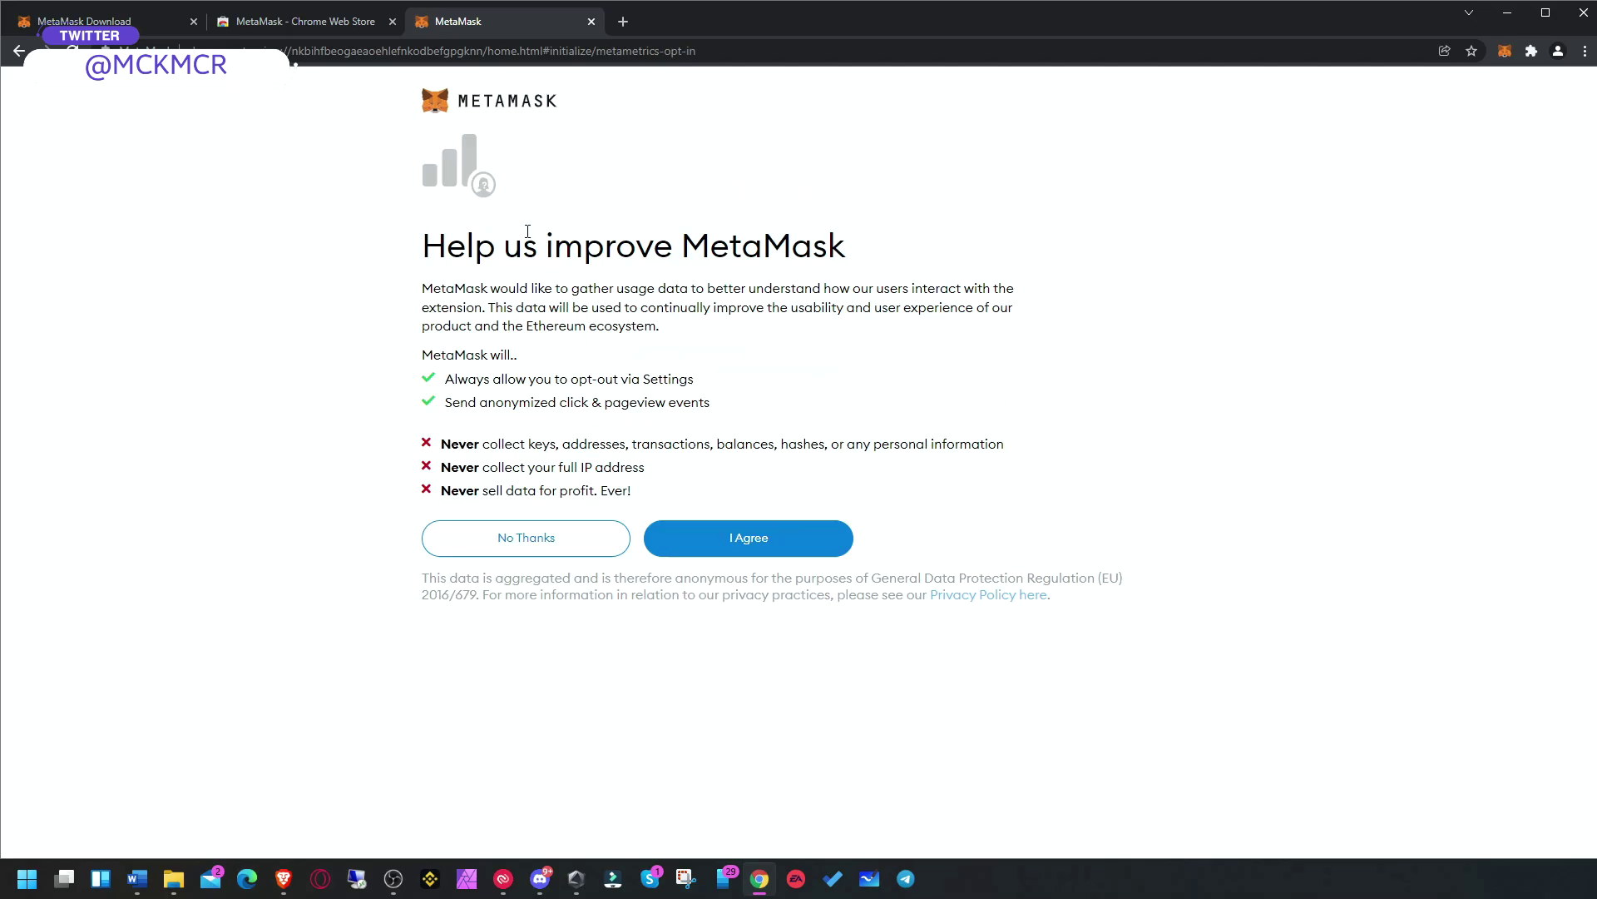
Step: Agree to usage data, set and confirm the wallet password, accept the Terms of Use, and create it
click(721, 537)
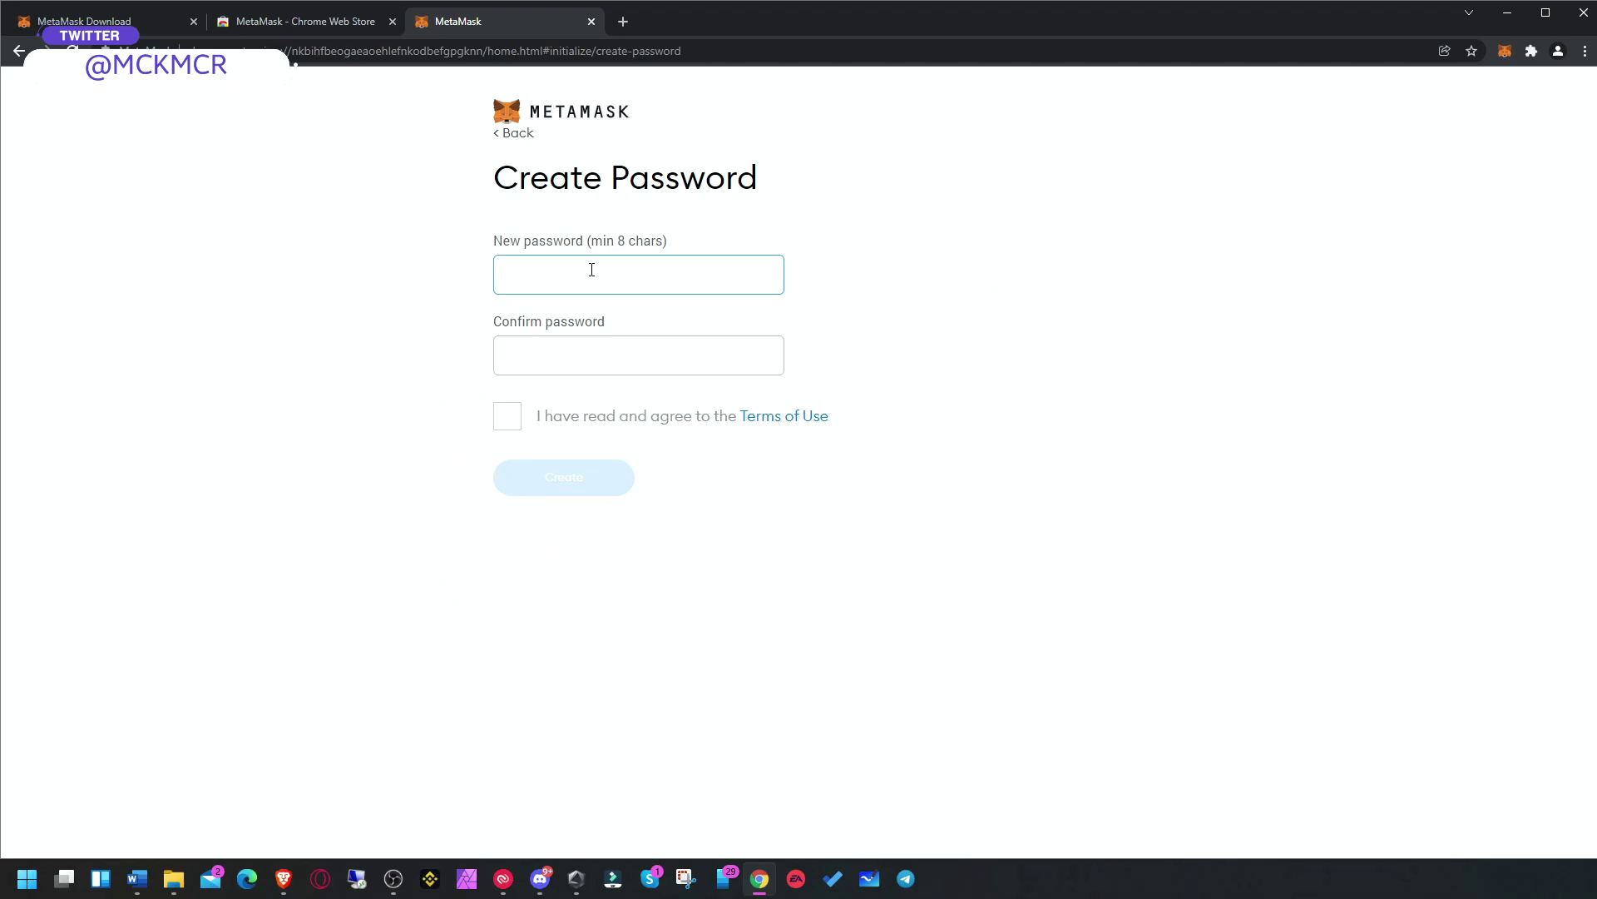
text(•••)
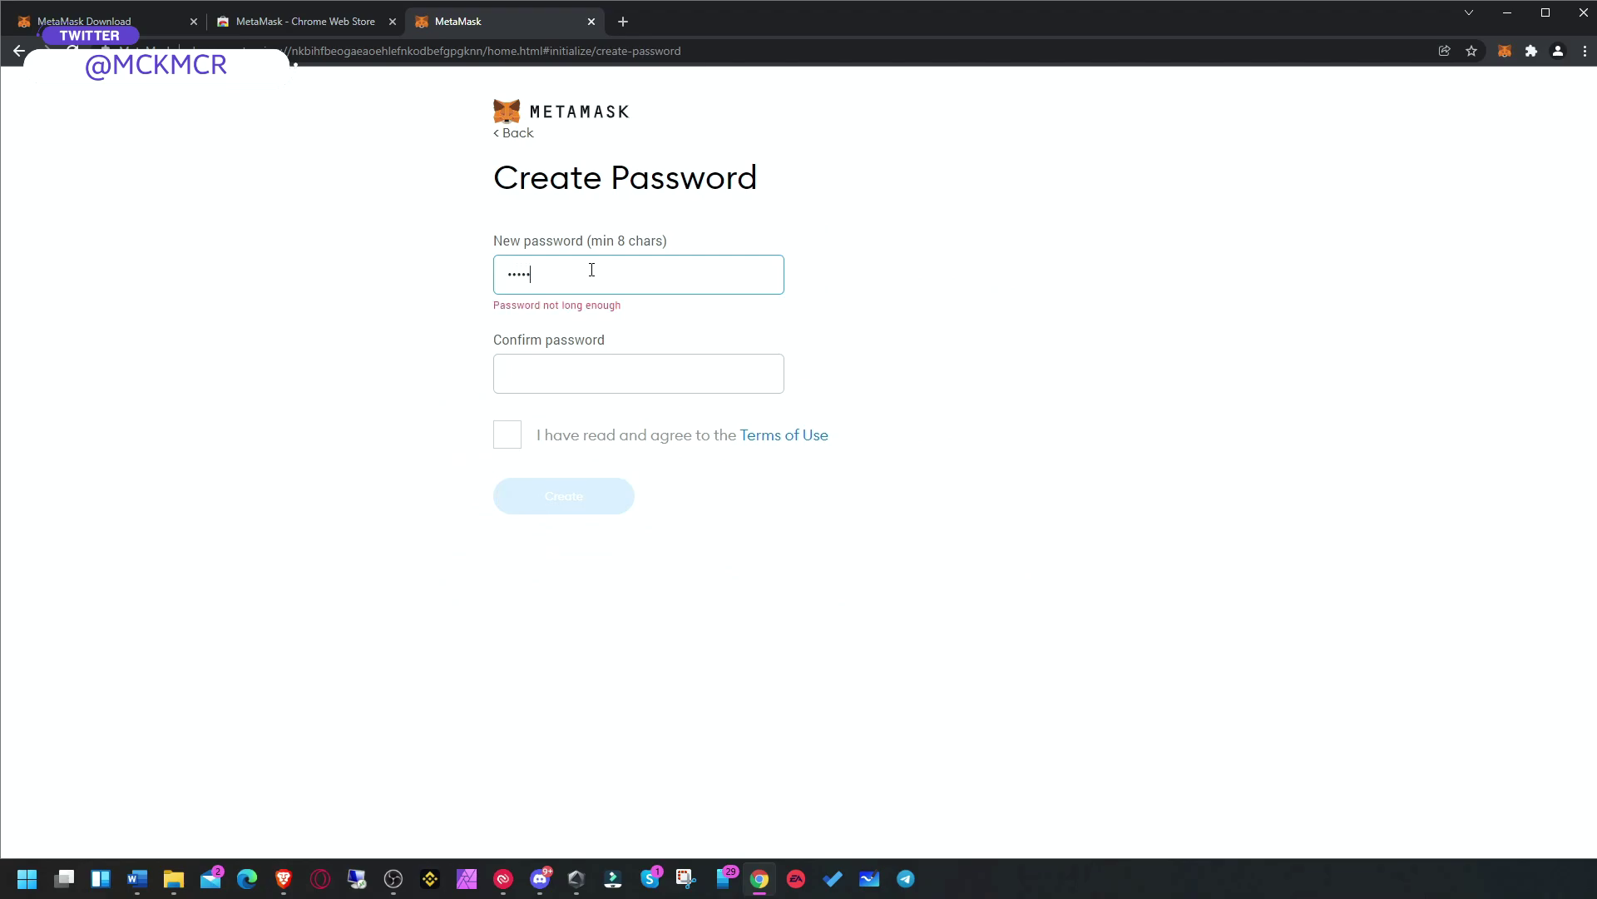
text(•••••)
key(Tab)
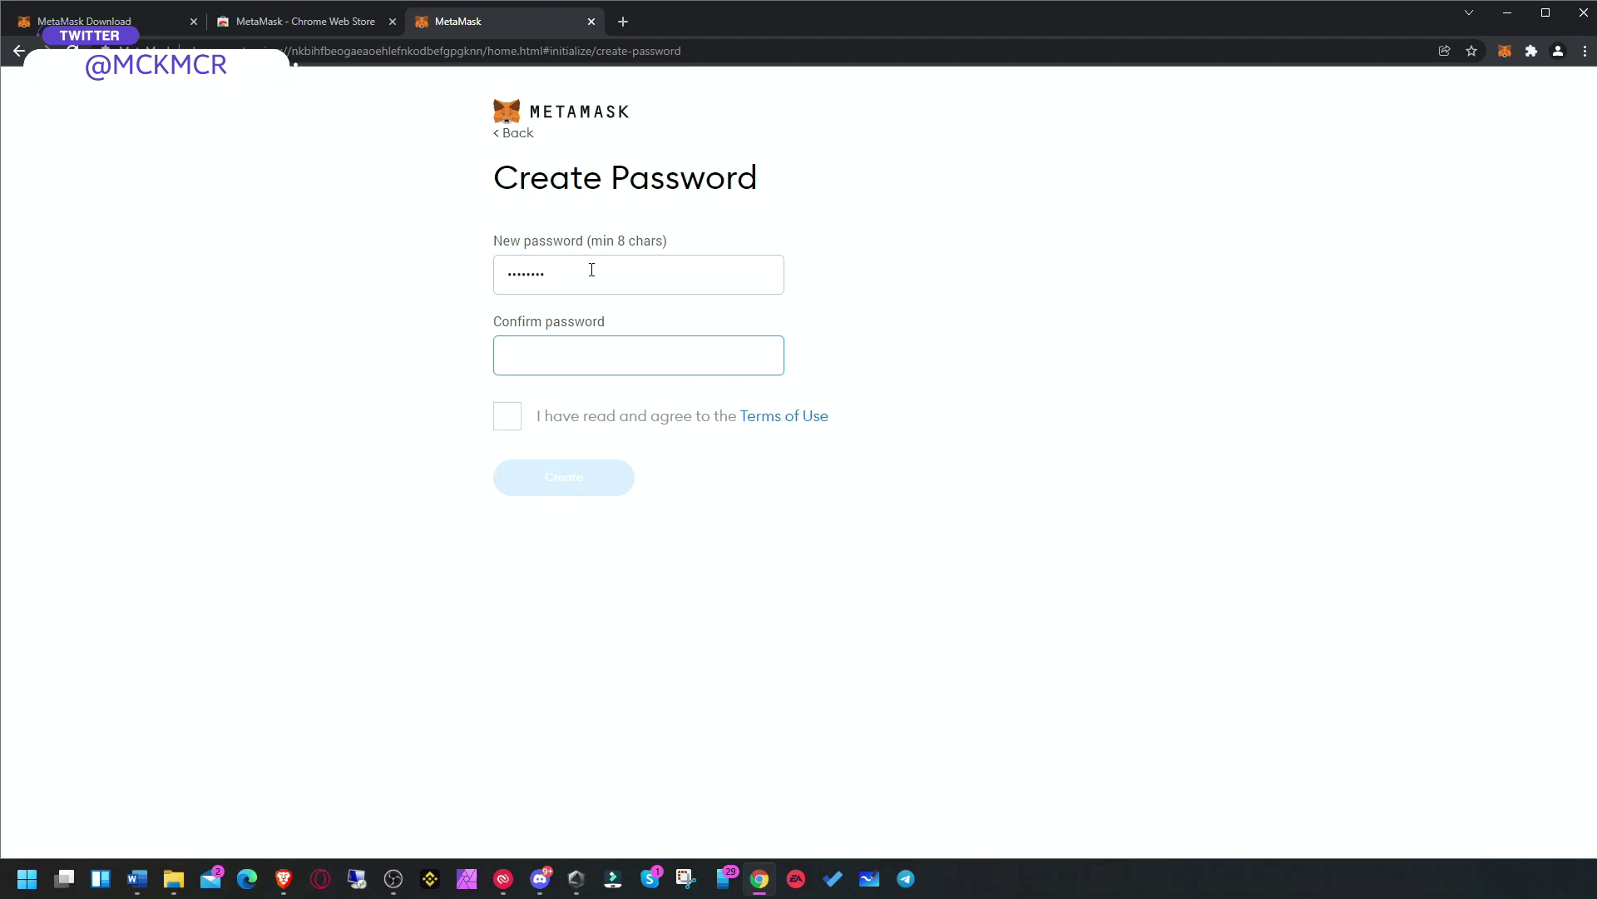
text(•••••••)
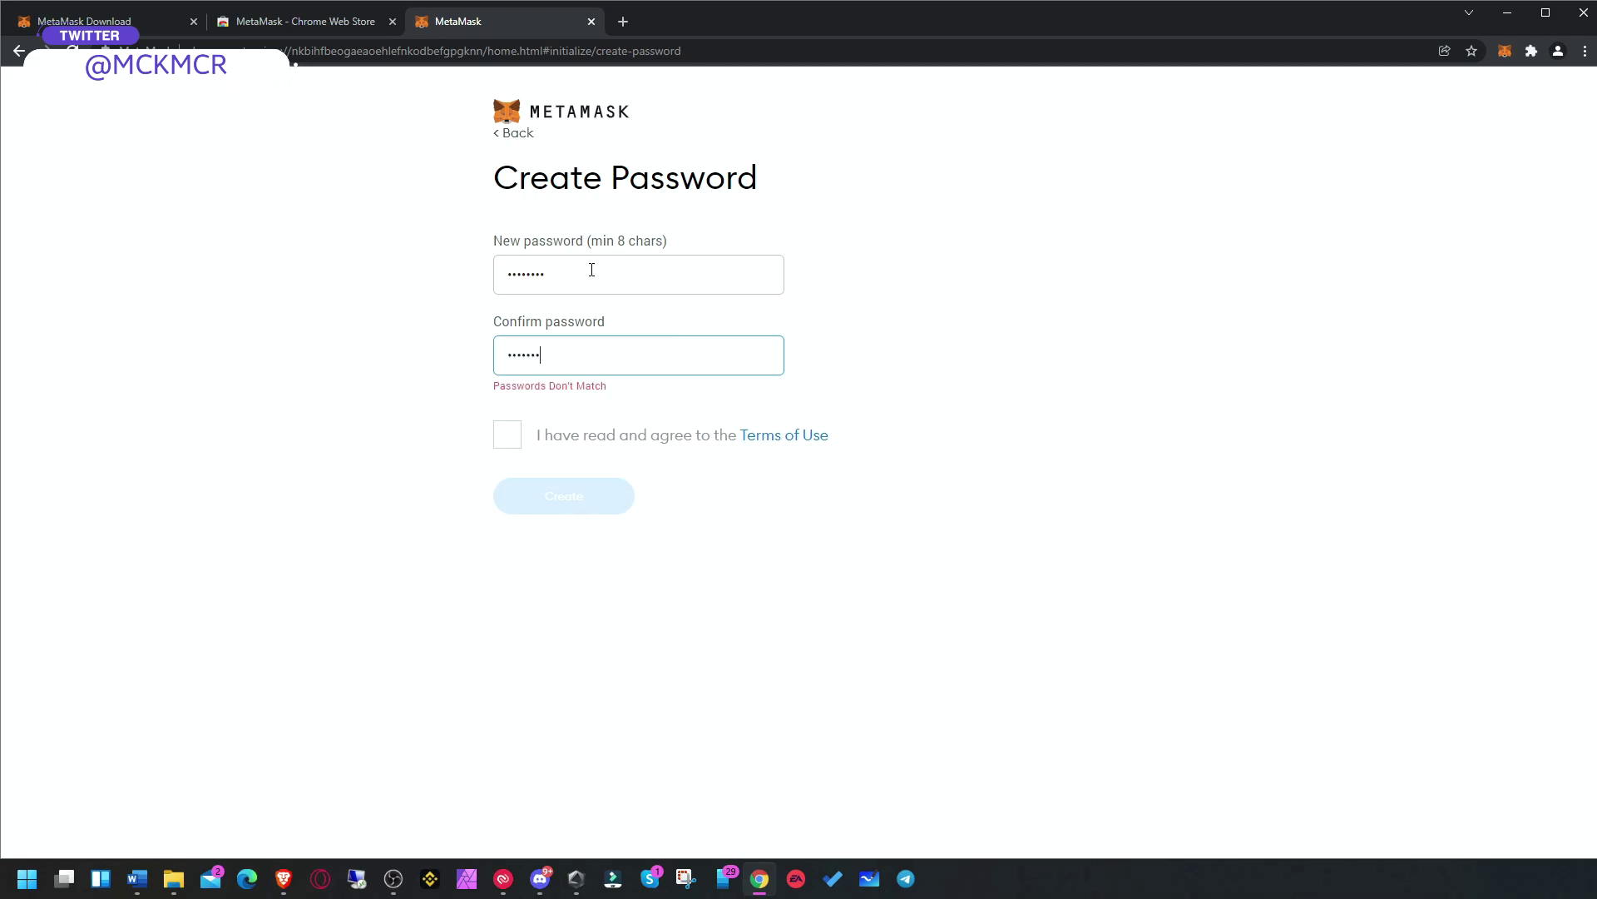
text(•)
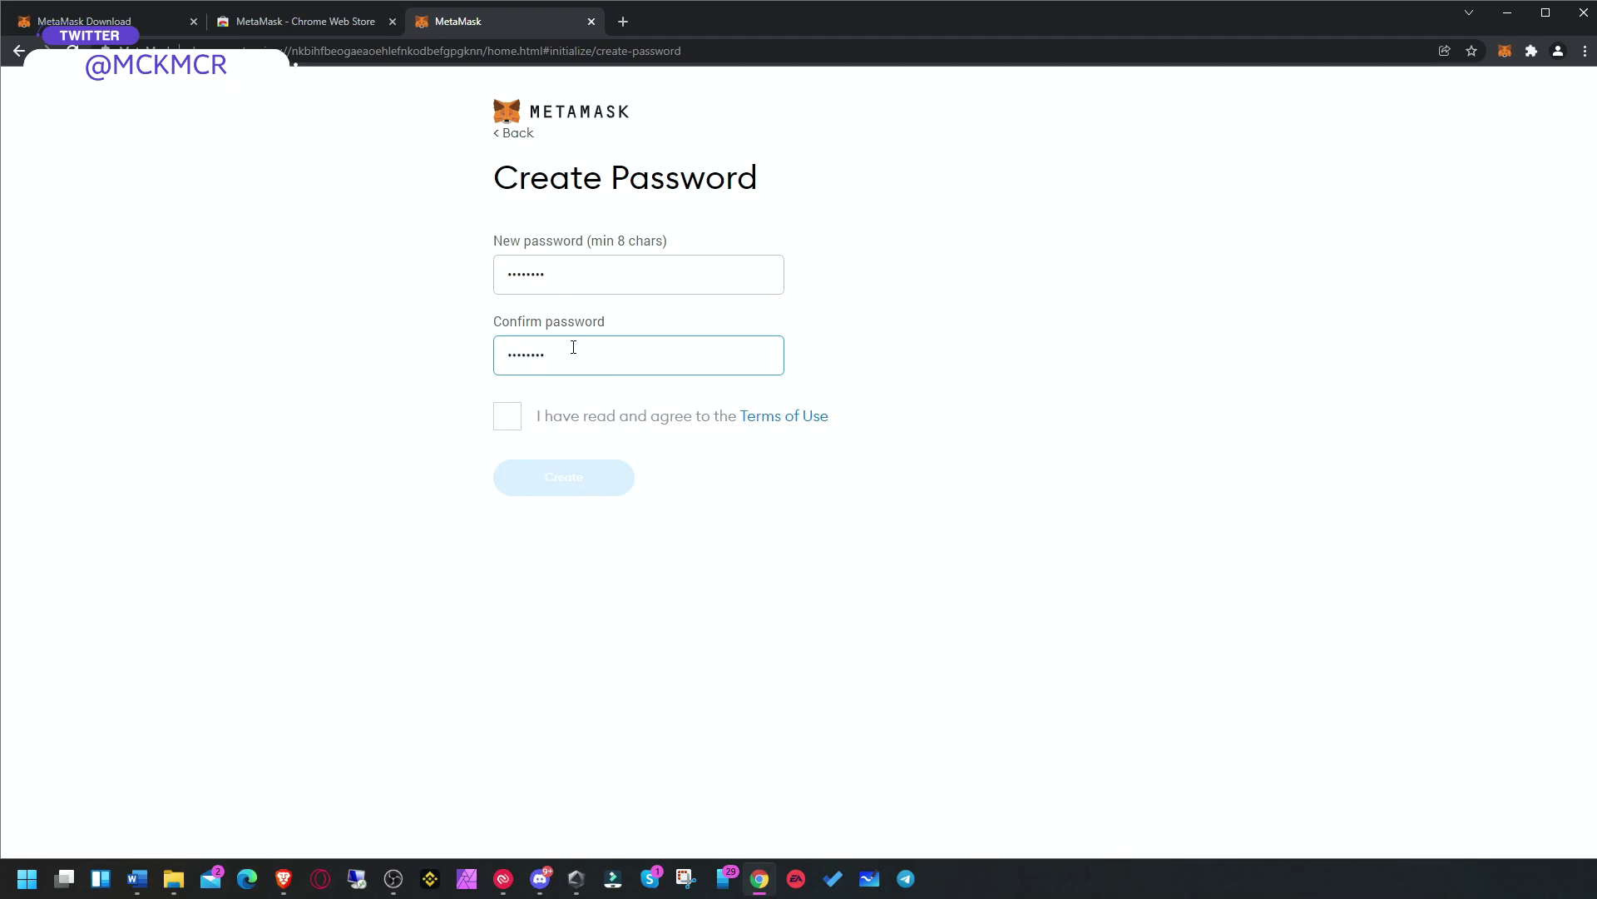
click(507, 415)
click(552, 471)
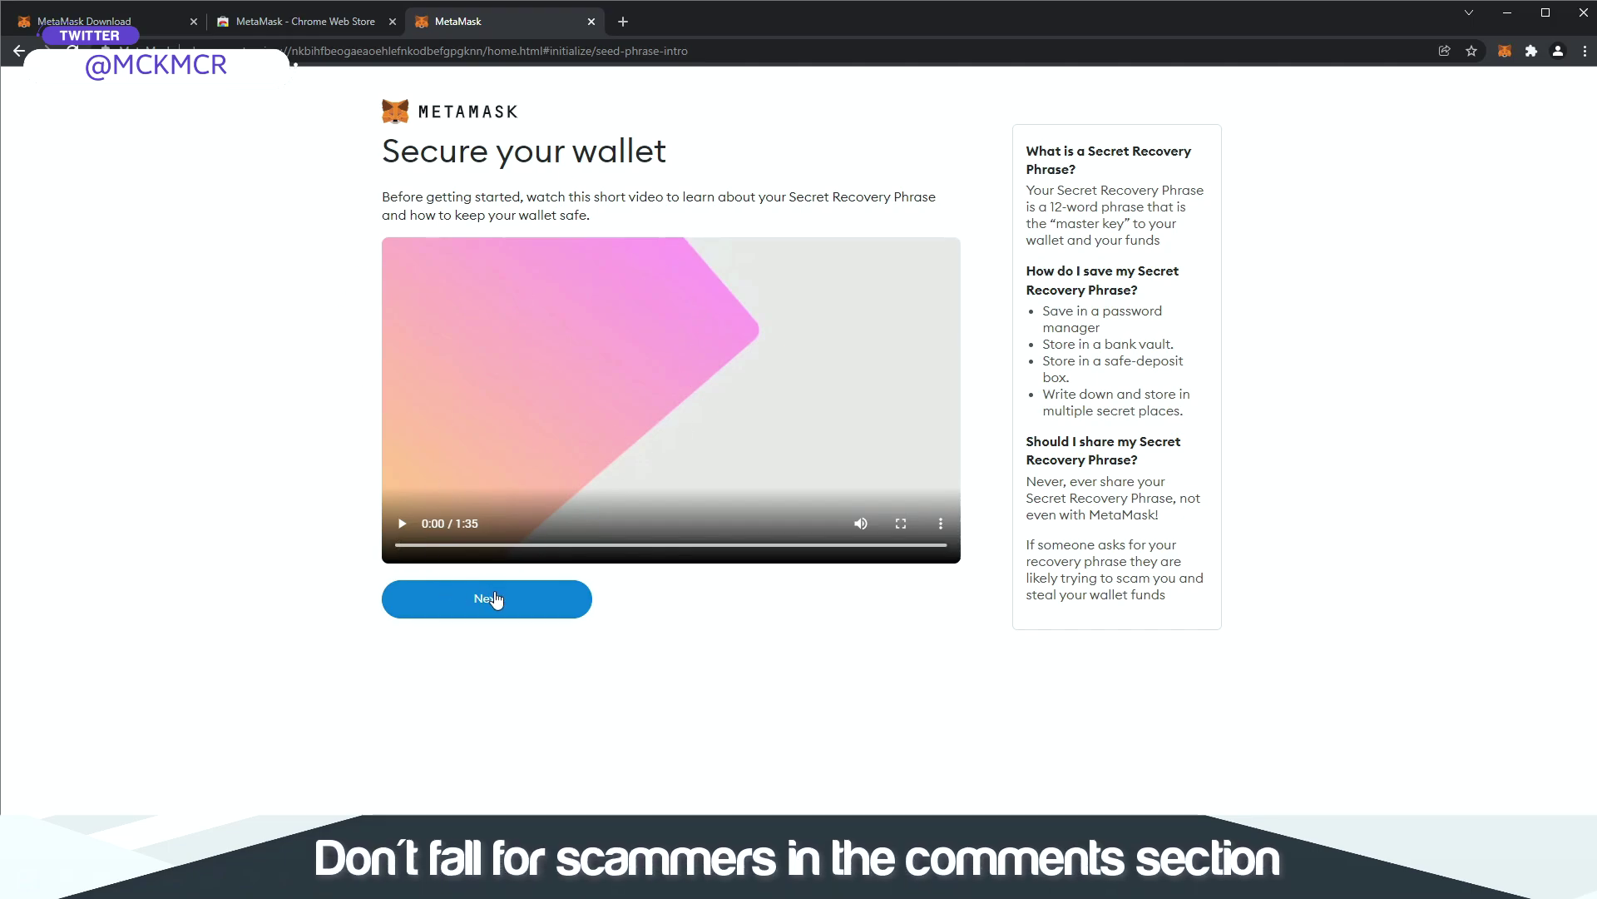
Step: Go to the Secret Recovery Phrase page and reveal the hidden words
click(452, 596)
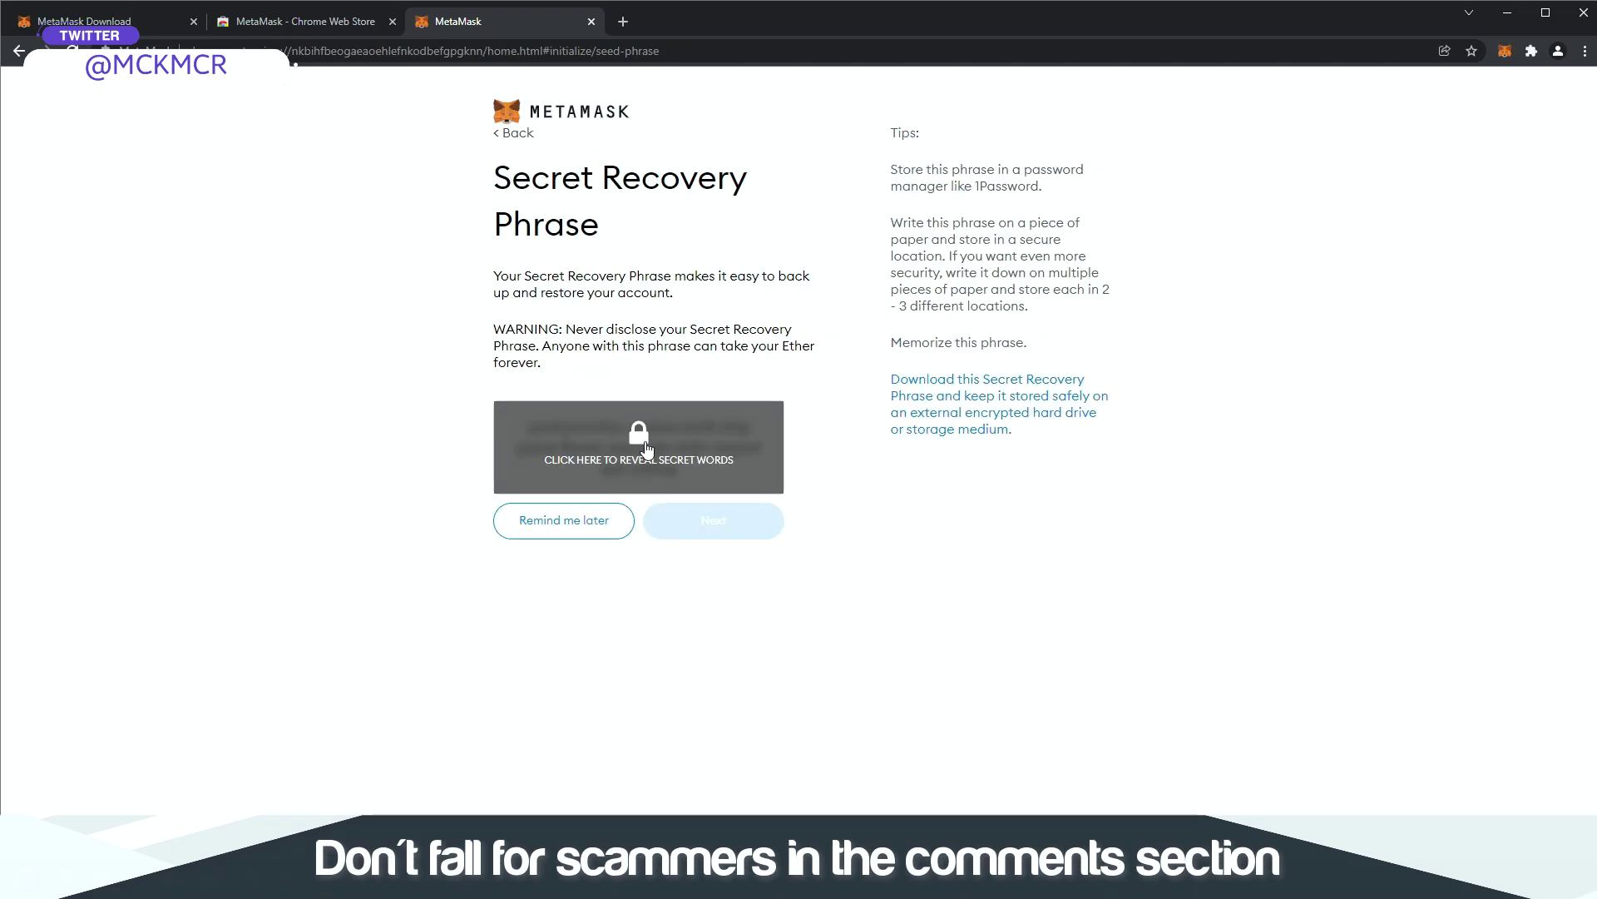
click(690, 441)
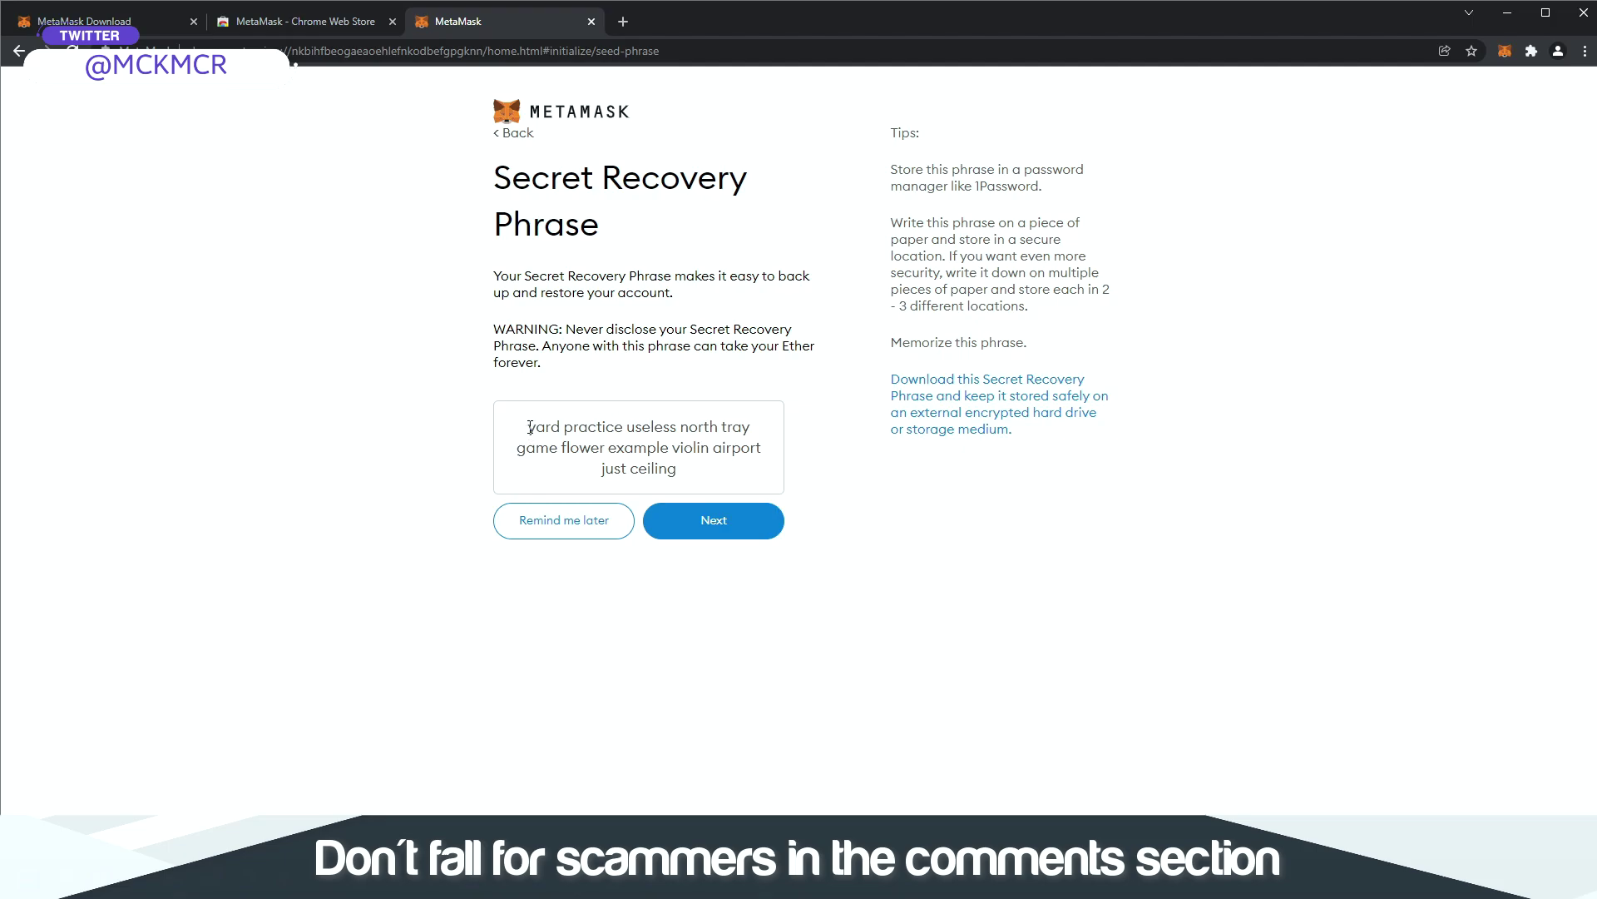
mouse_move(542, 427)
mouse_down()
mouse_move(709, 475)
mouse_move(553, 448)
mouse_move(537, 429)
mouse_up()
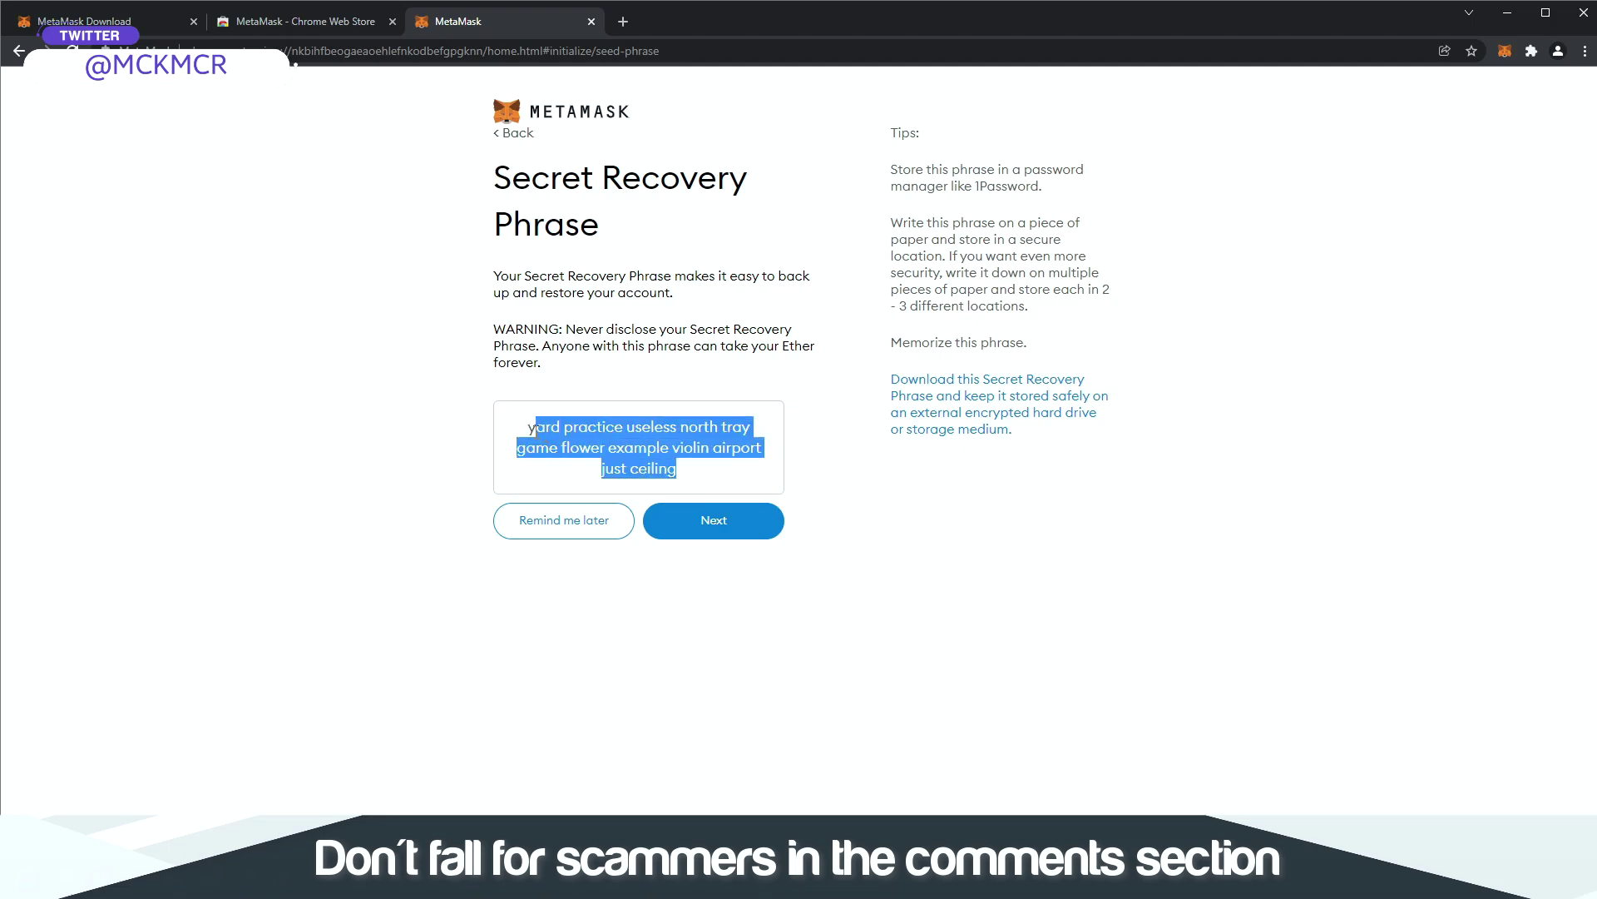
click(524, 426)
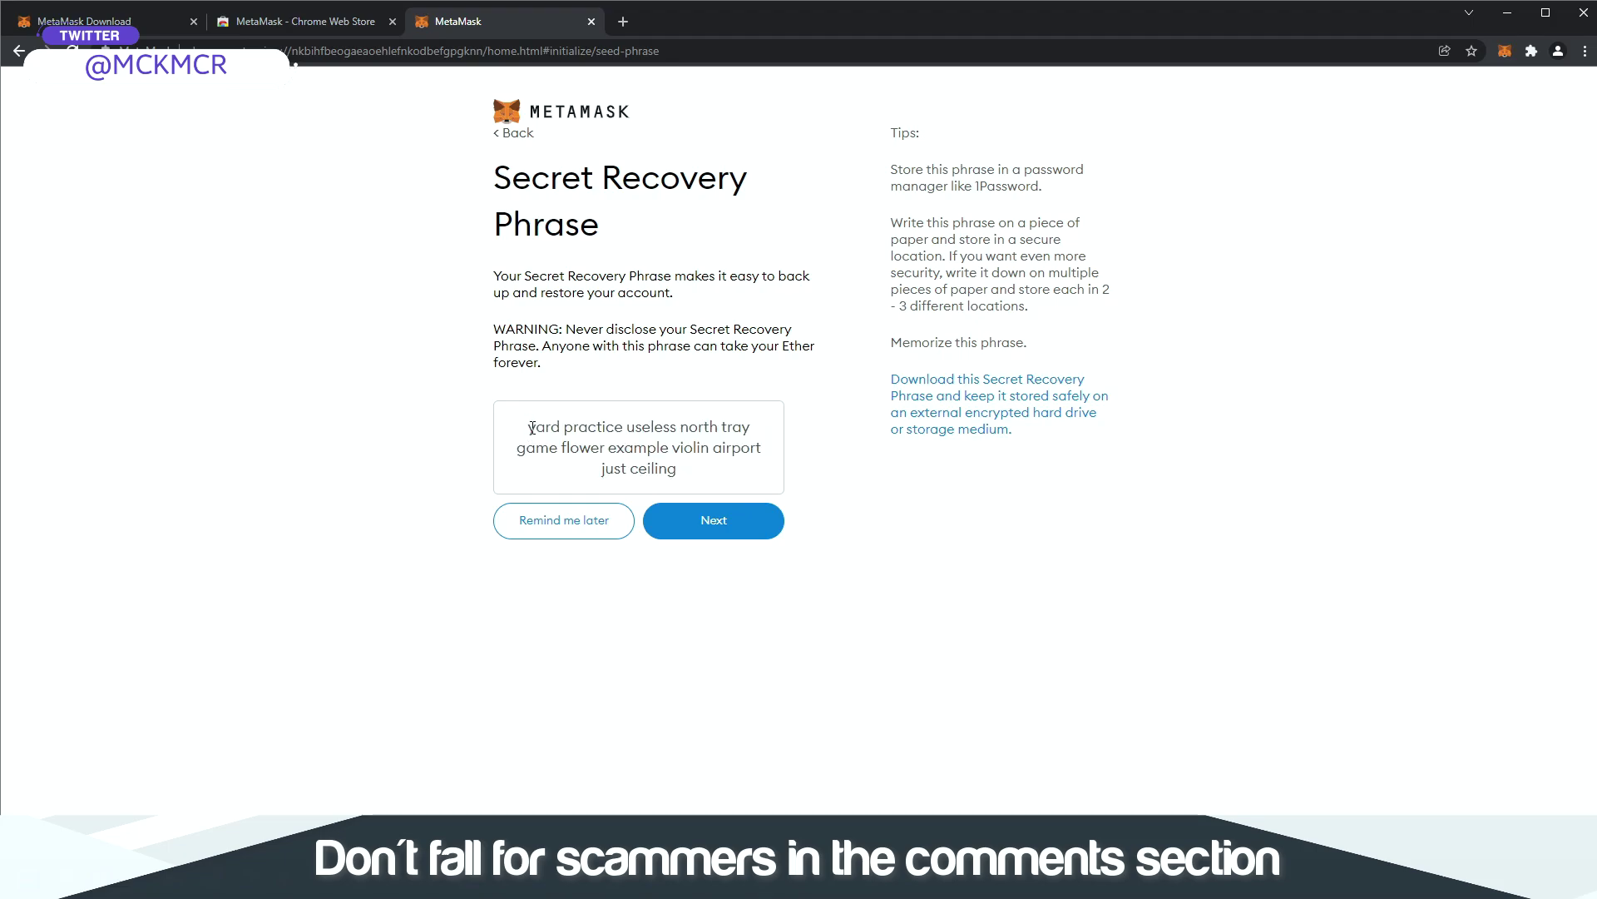
Step: Review the revealed recovery phrase, selecting and deselecting its words several times
drag(533, 428, 703, 478)
click(707, 482)
drag(529, 428, 548, 426)
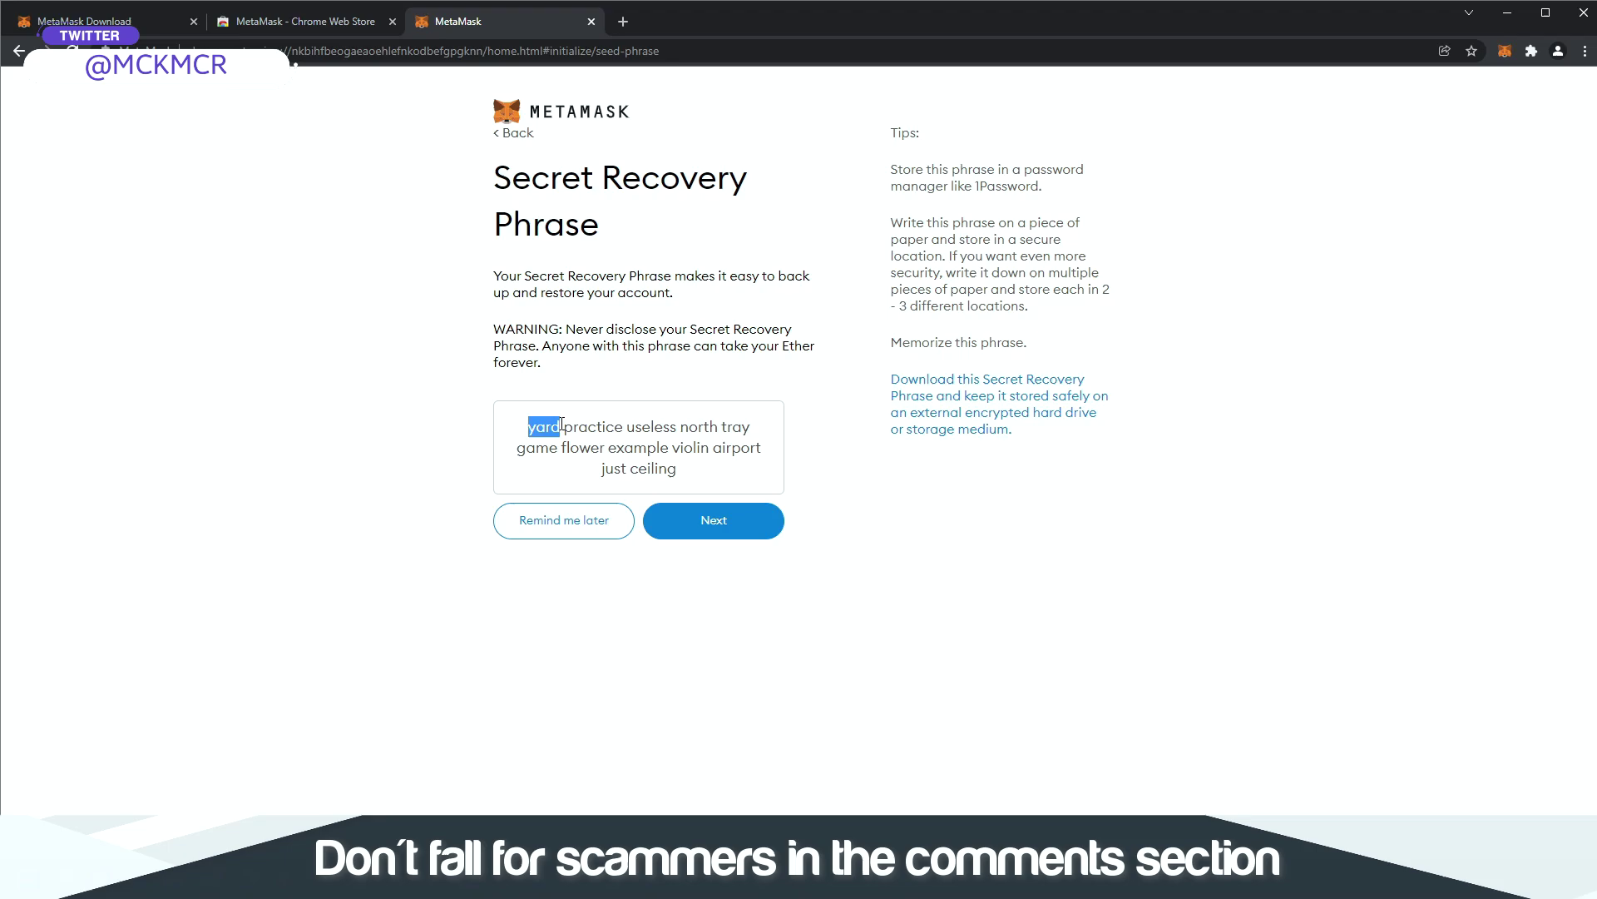
click(562, 427)
drag(528, 427, 690, 471)
click(690, 472)
mouse_move(685, 481)
mouse_down()
mouse_move(521, 428)
mouse_move(709, 467)
mouse_move(708, 482)
mouse_up()
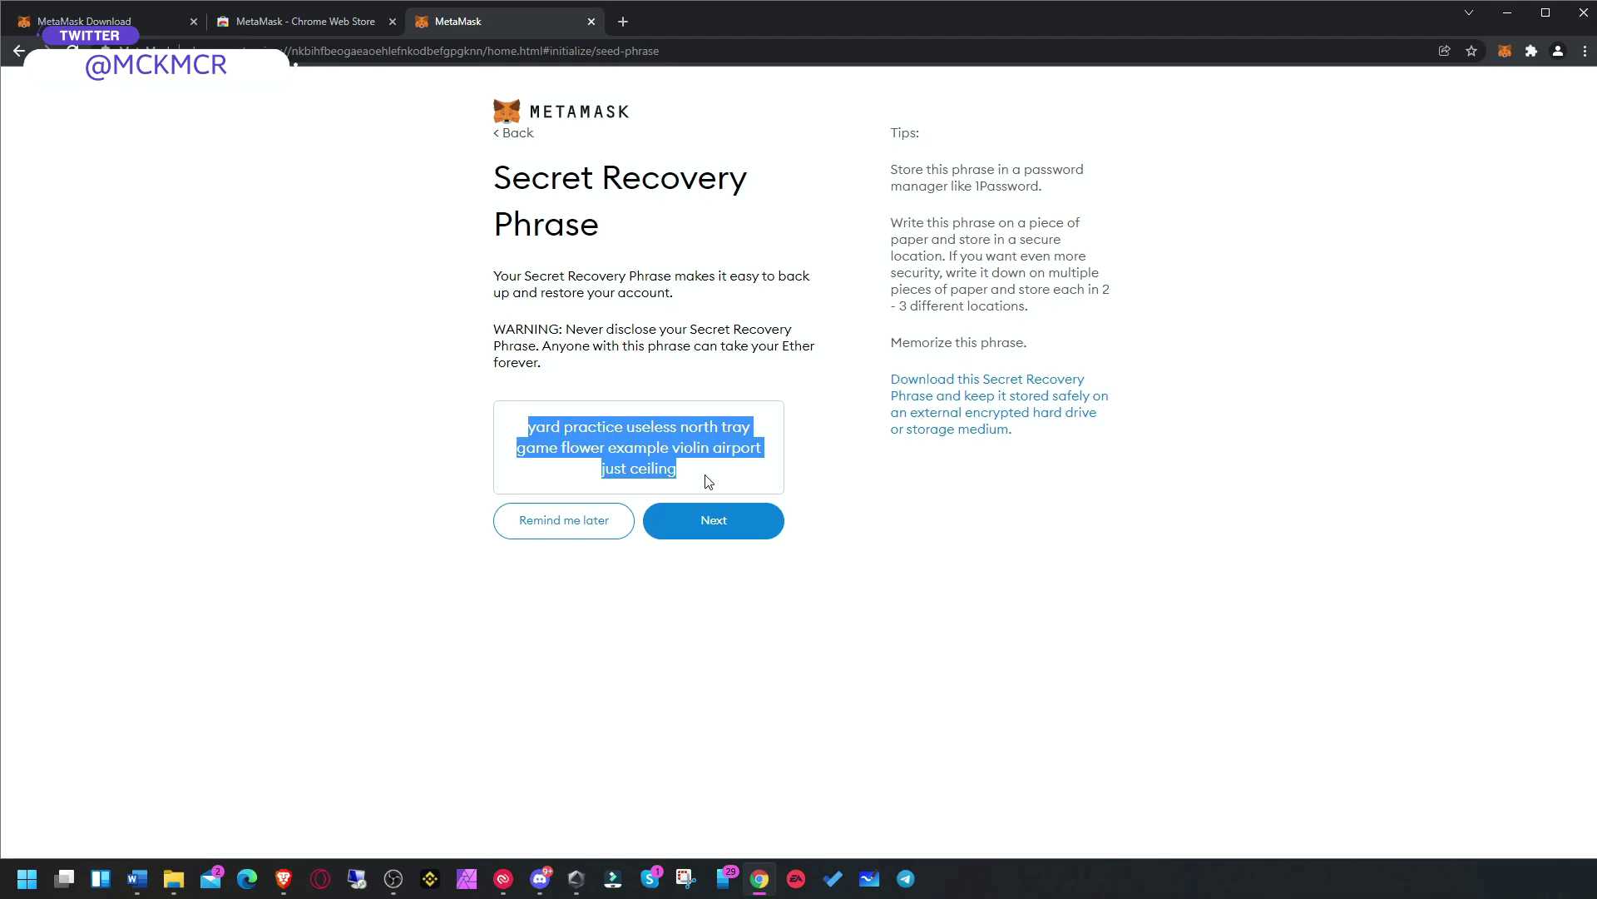
click(561, 434)
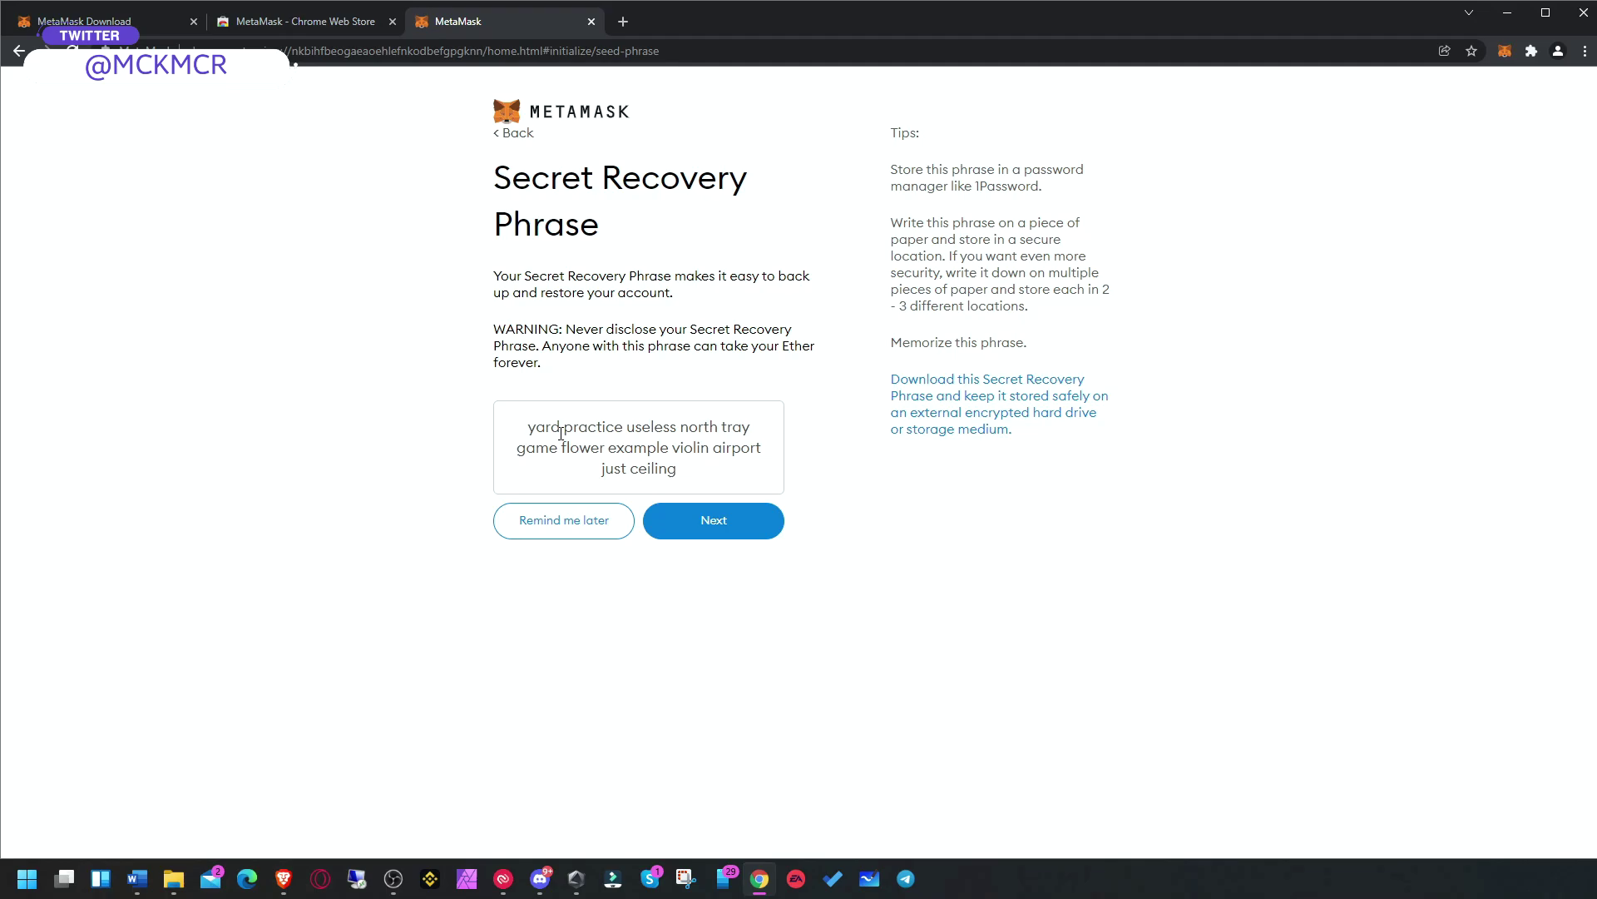
drag(533, 428, 697, 474)
click(721, 481)
click(698, 477)
Step: Return to the recovery phrase, reveal it, and capture it with Snipping Tool
click(711, 533)
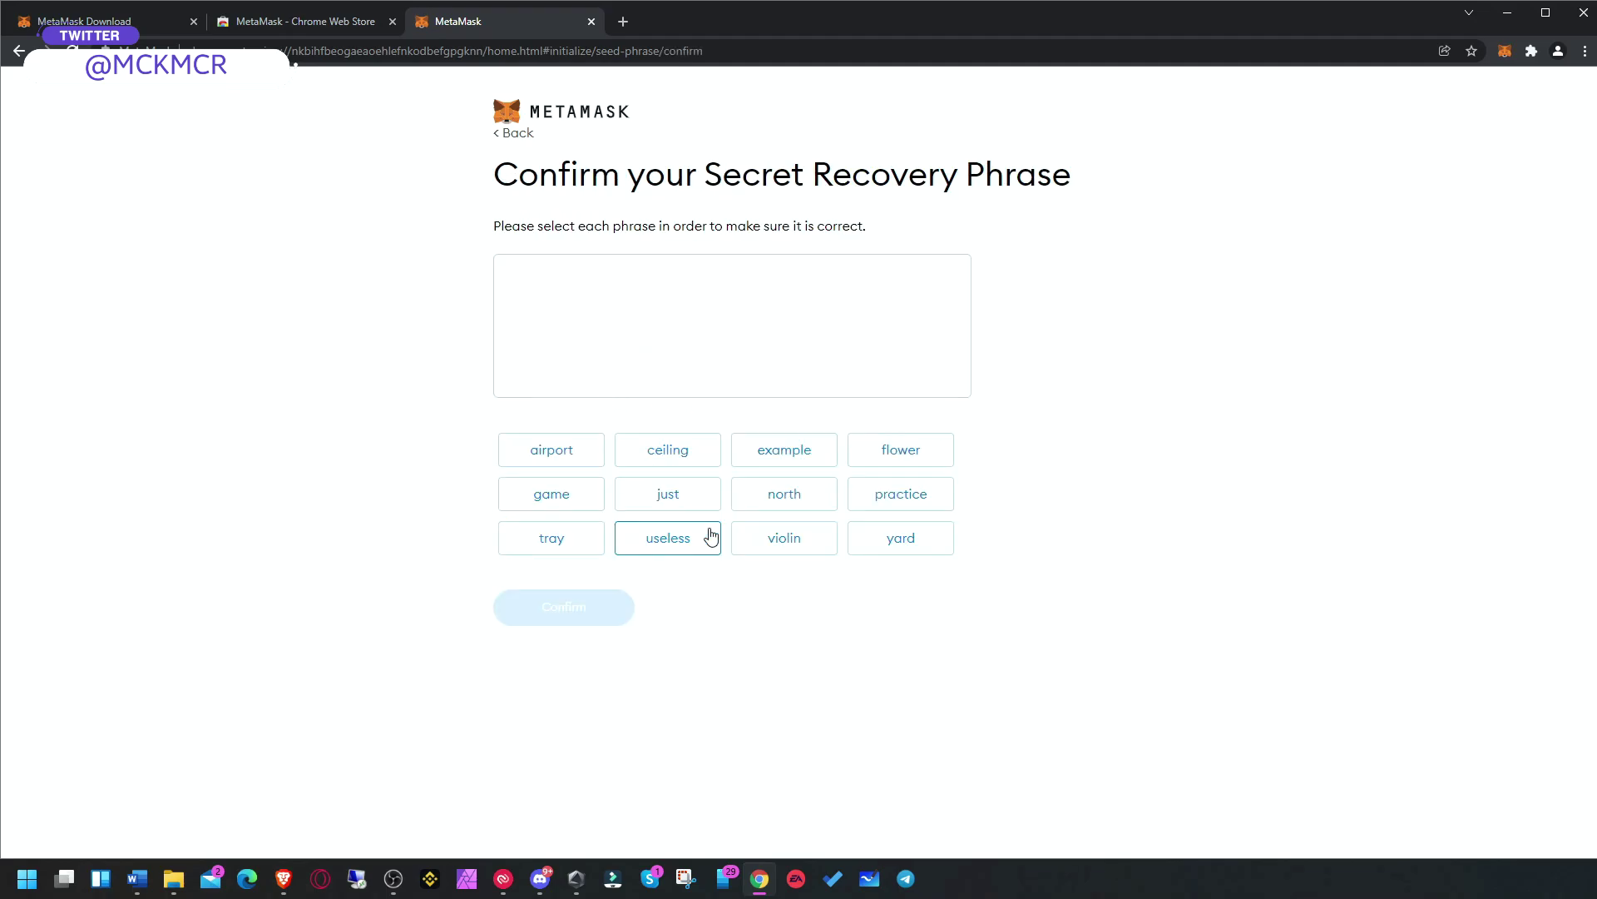
click(514, 133)
click(596, 450)
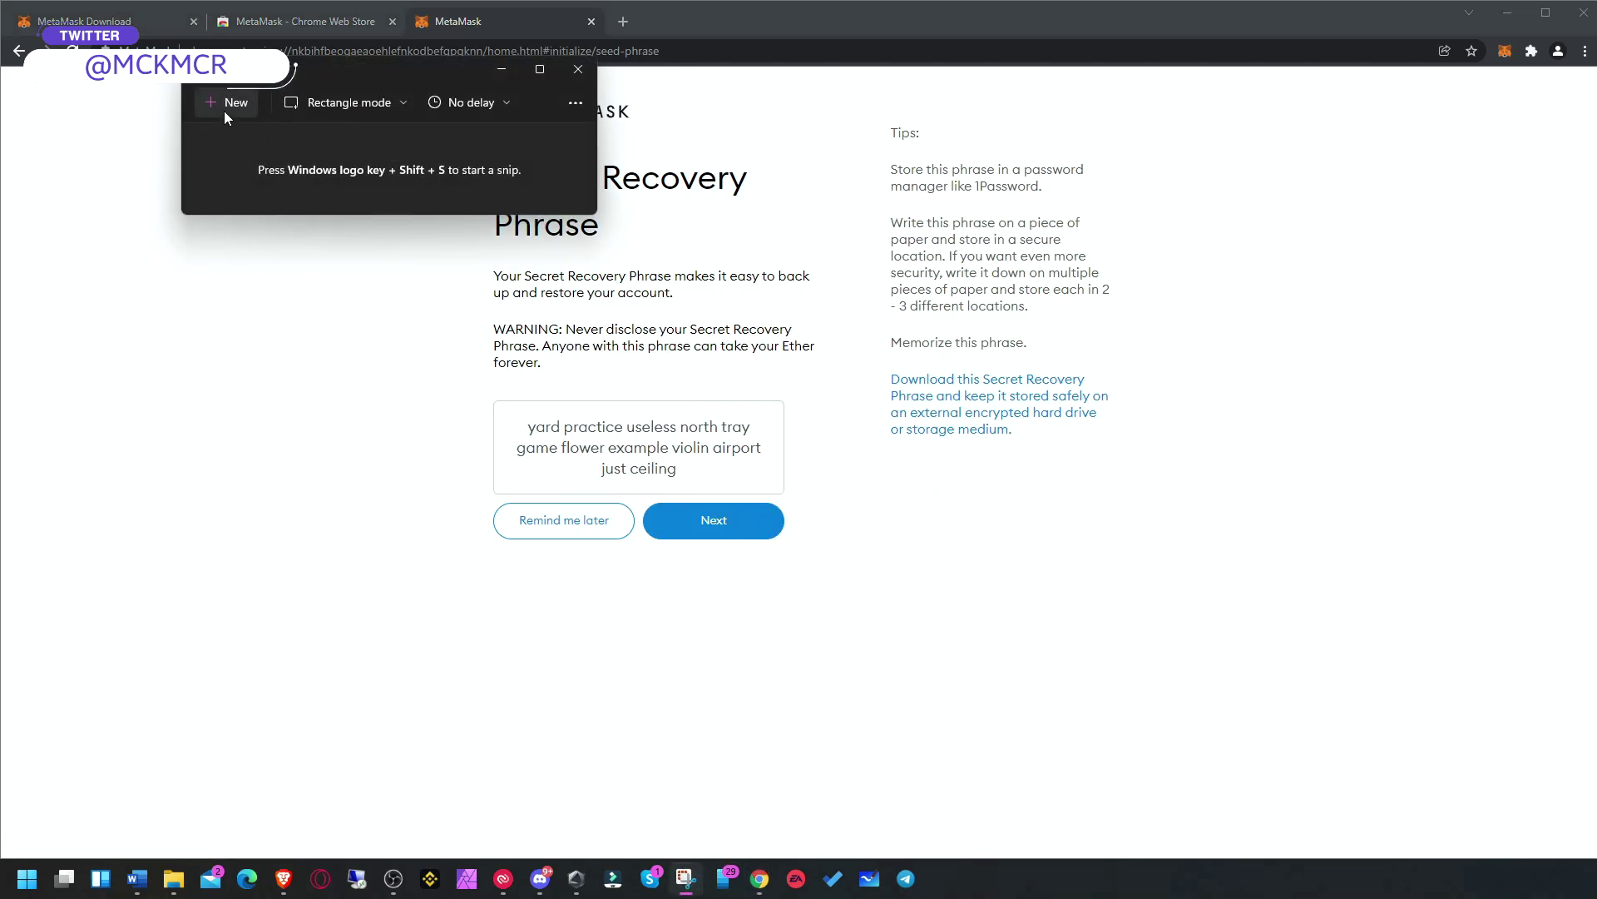
click(224, 111)
drag(480, 374, 830, 593)
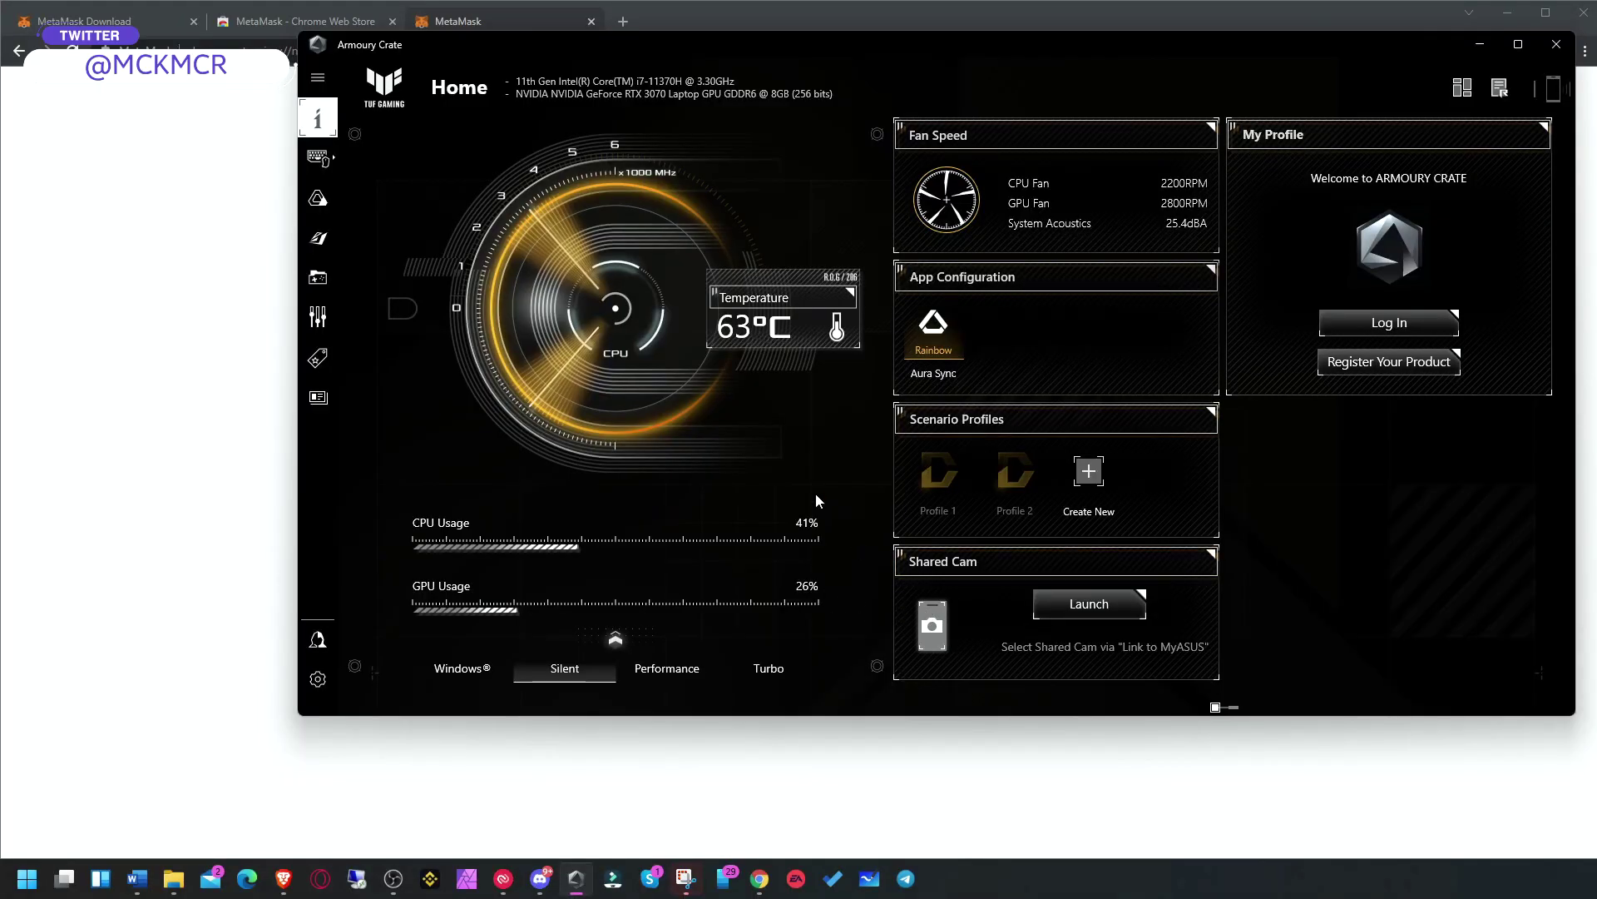
click(1479, 46)
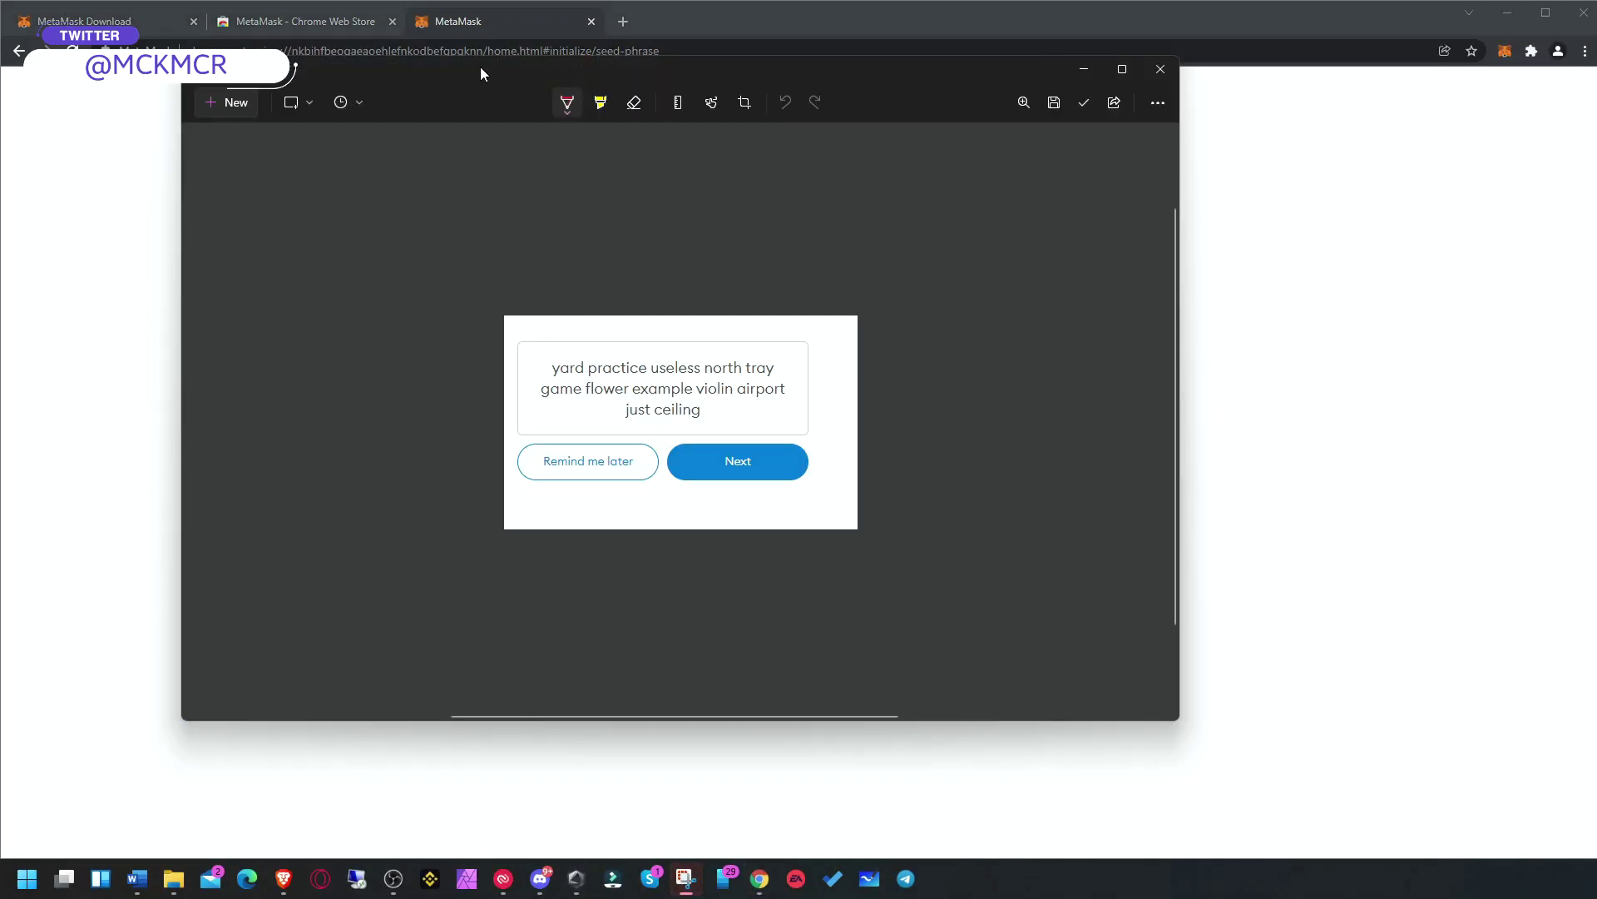
drag(481, 73, 1163, 238)
Step: Continue to the confirmation page, keeping the phrase snip visible at the right edge
click(697, 534)
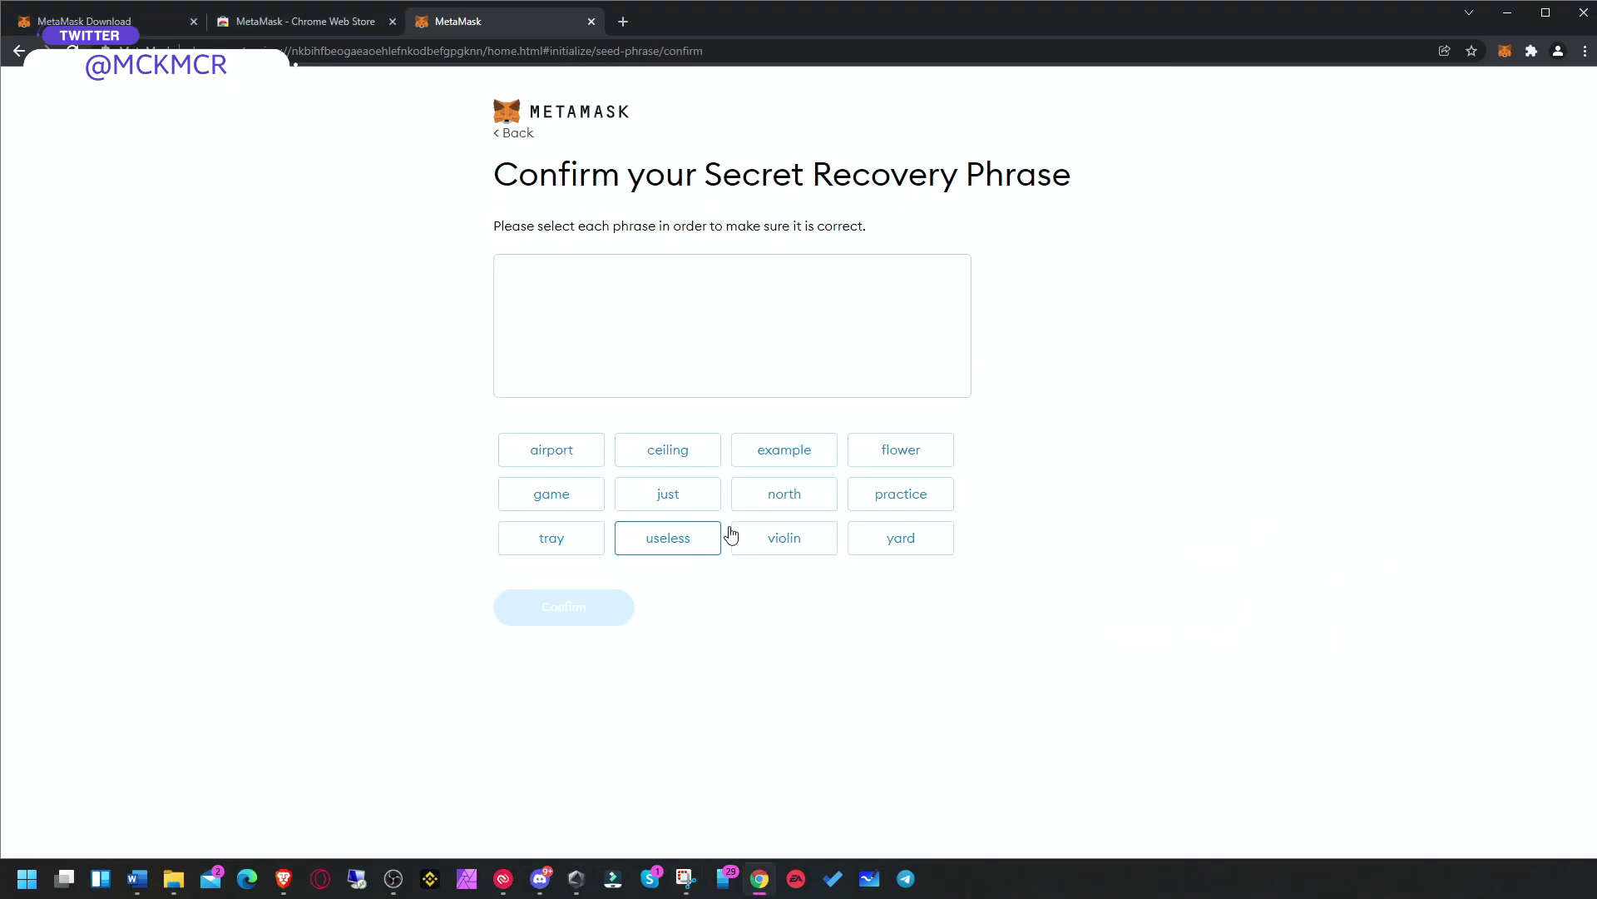
click(685, 878)
drag(1484, 282, 1554, 257)
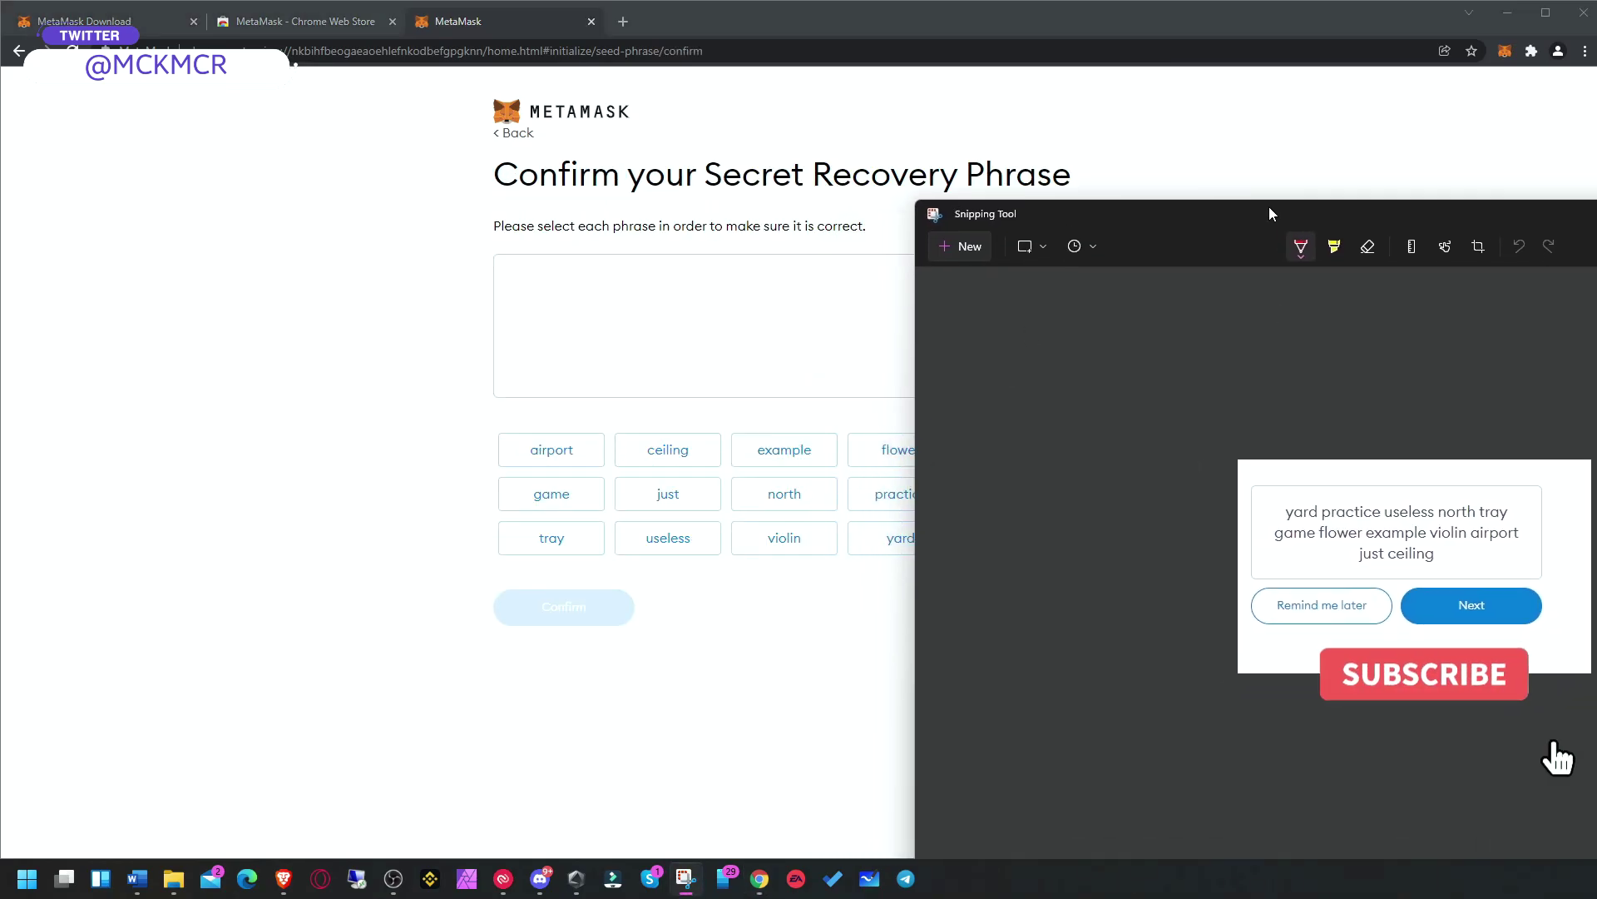
drag(1270, 212, 1497, 158)
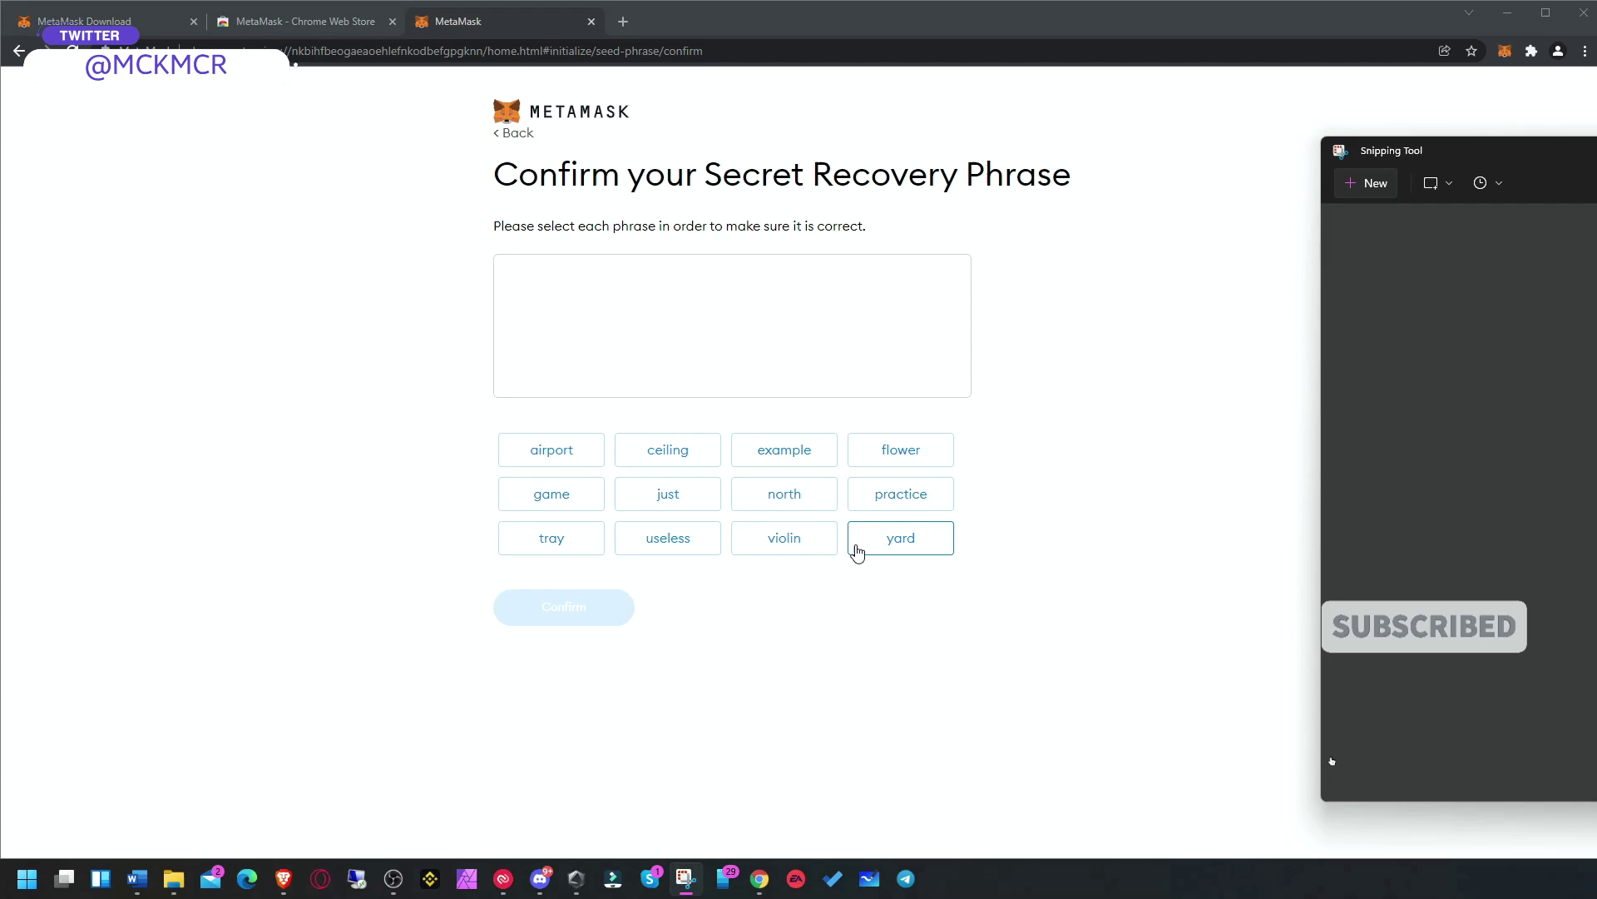
Step: Enter the 12 recovery words in their correct order and confirm the phrase
click(913, 545)
click(886, 503)
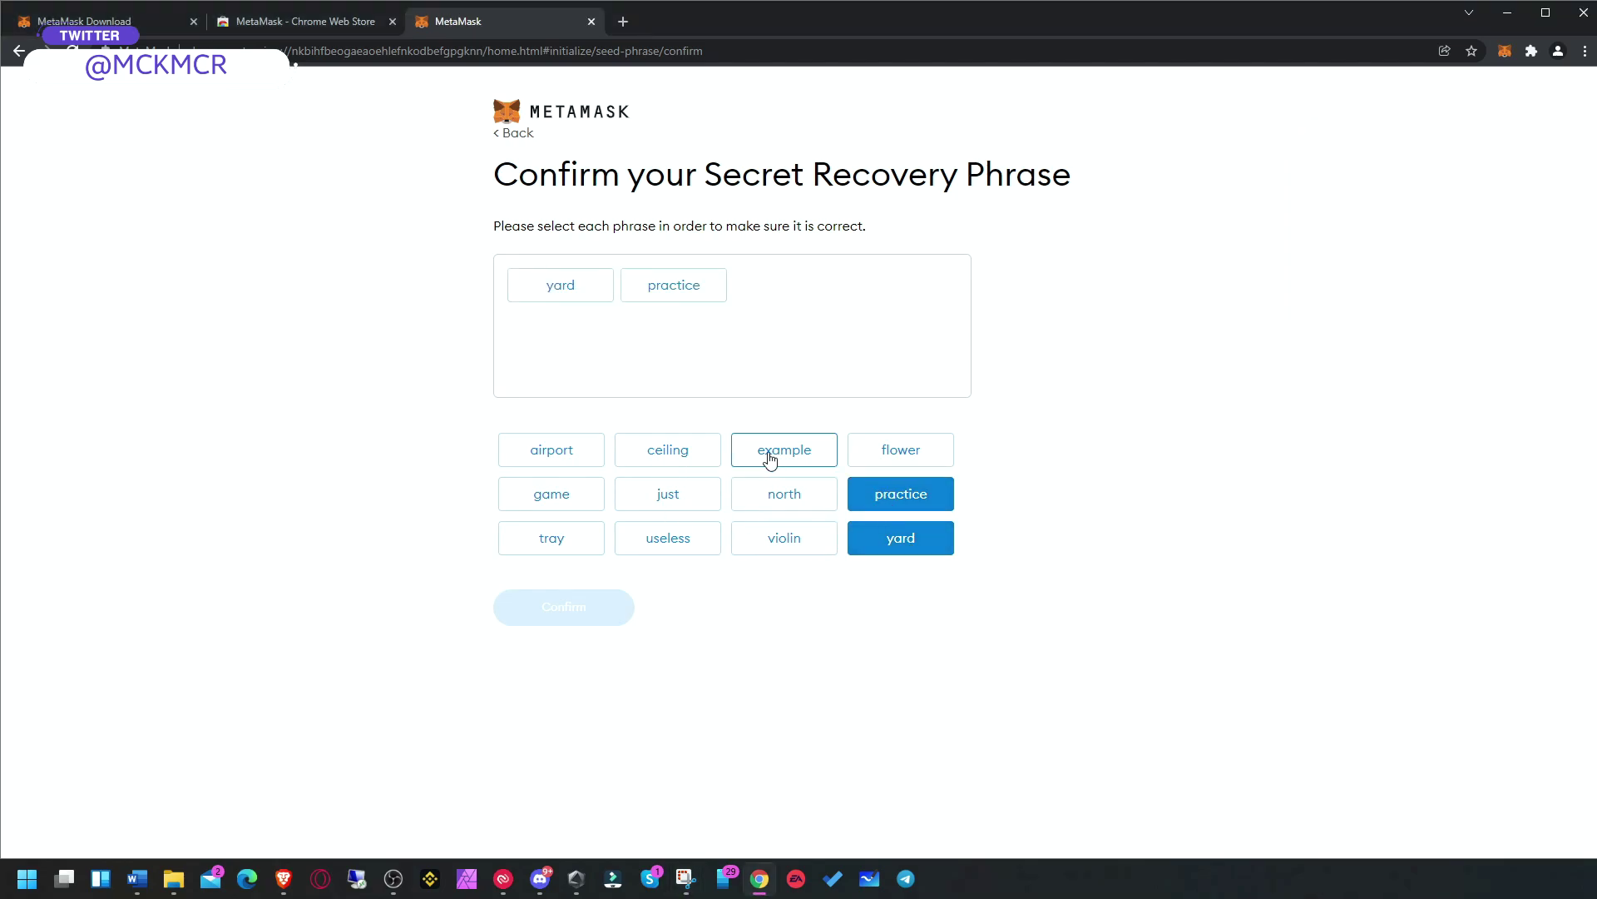
click(665, 538)
click(748, 498)
click(551, 539)
click(552, 494)
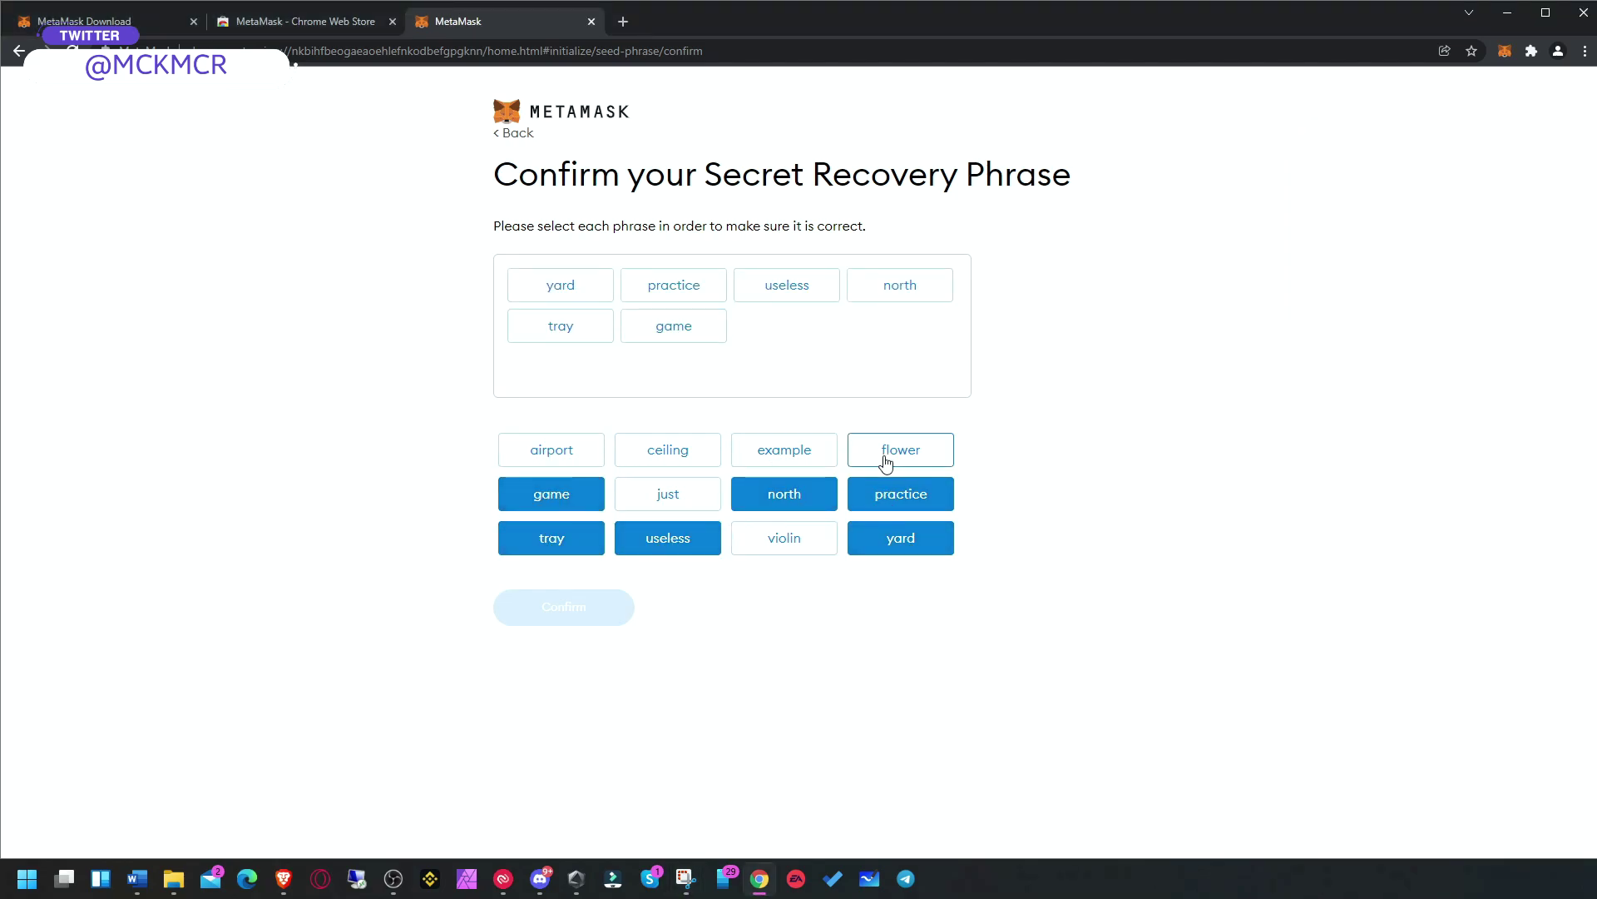
click(886, 453)
click(780, 452)
click(784, 537)
click(552, 449)
click(646, 492)
click(668, 449)
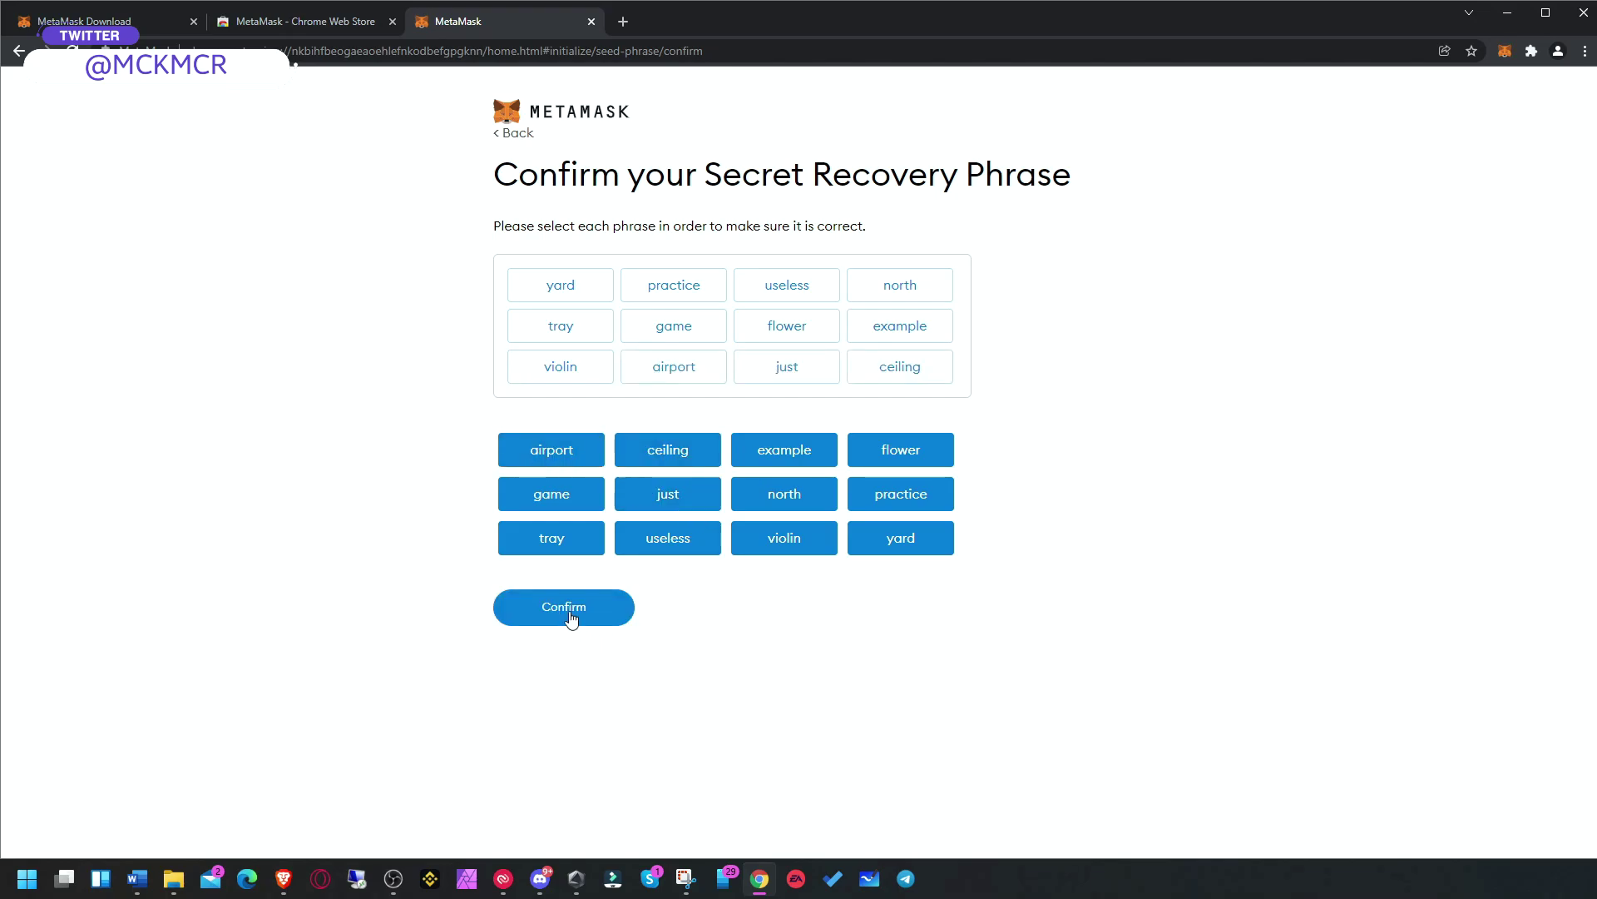
click(571, 612)
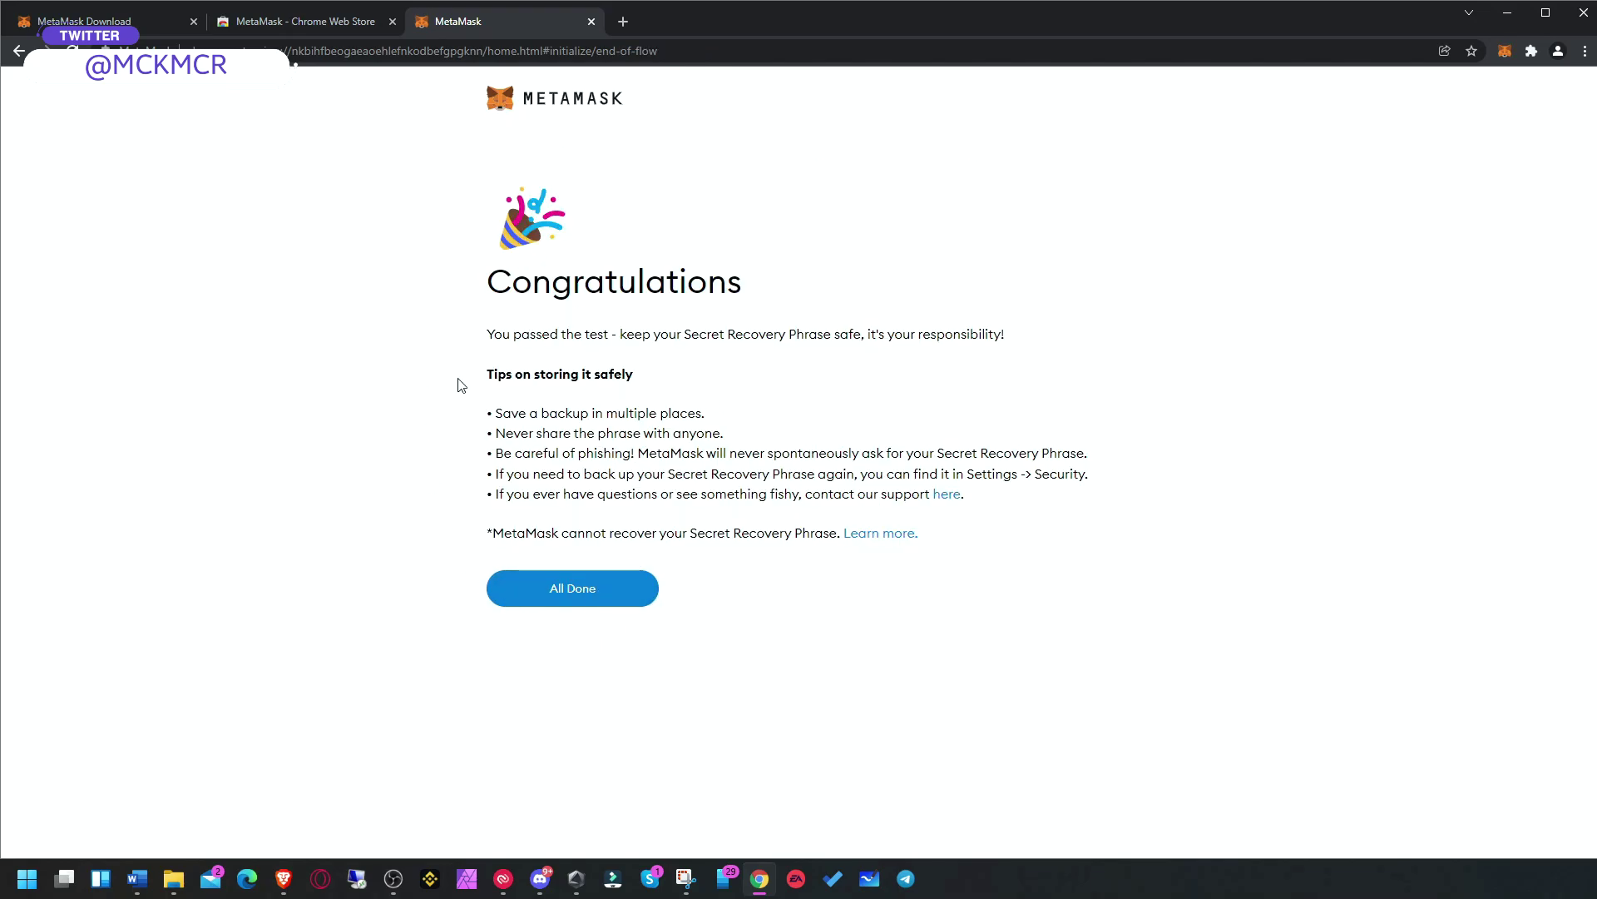
Step: Finish setup to open the wallet and dismiss the What's new announcement
click(566, 592)
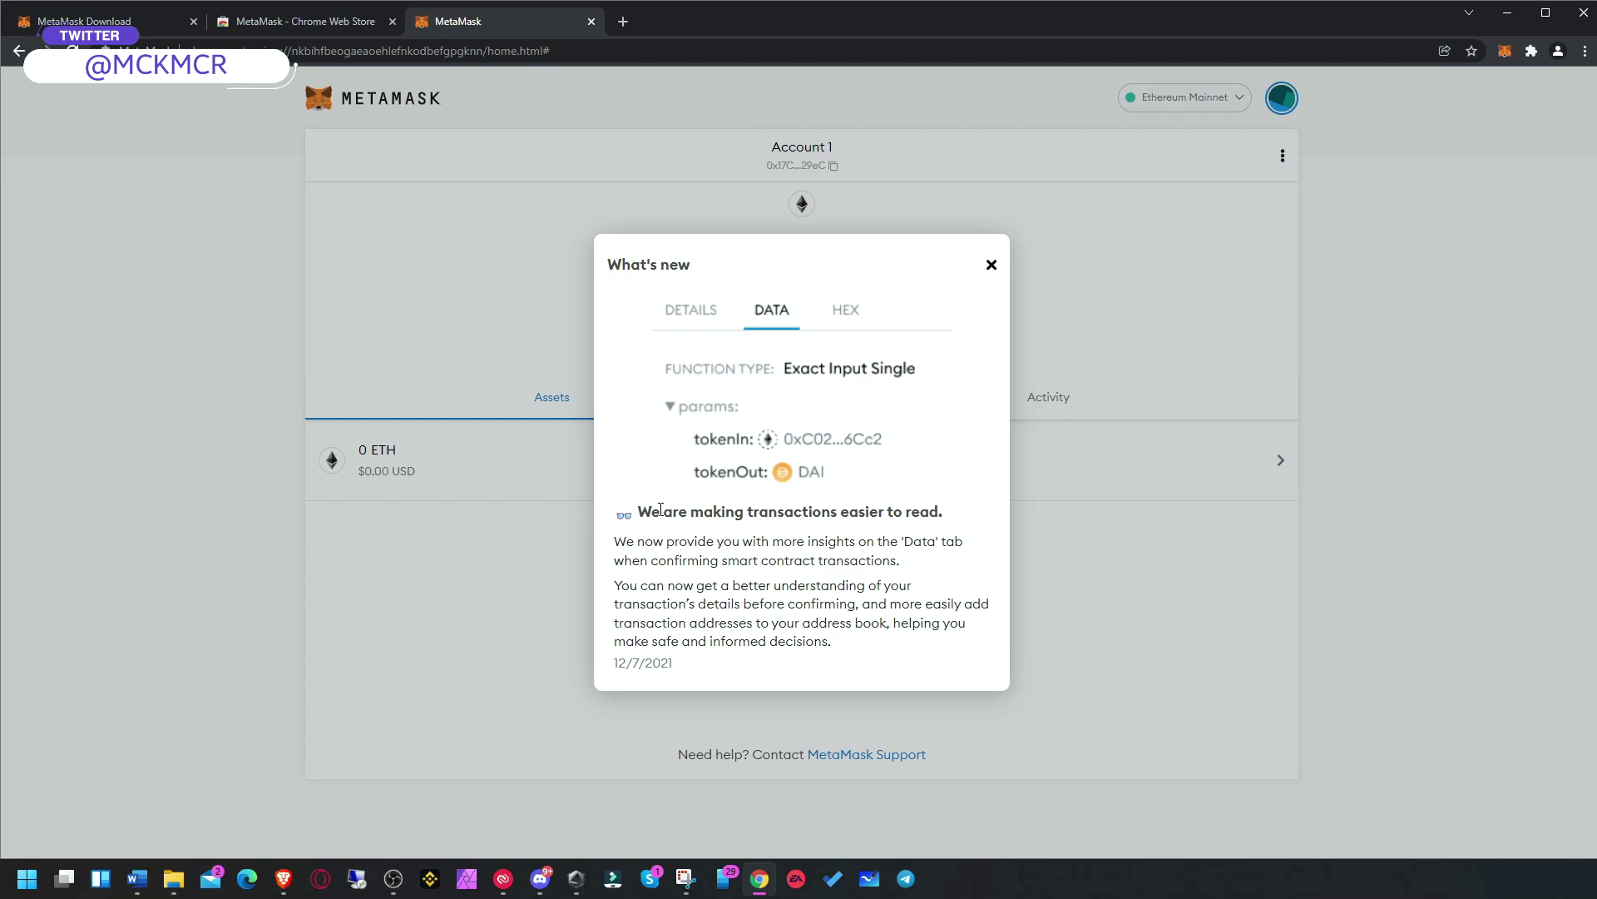
drag(660, 509, 962, 648)
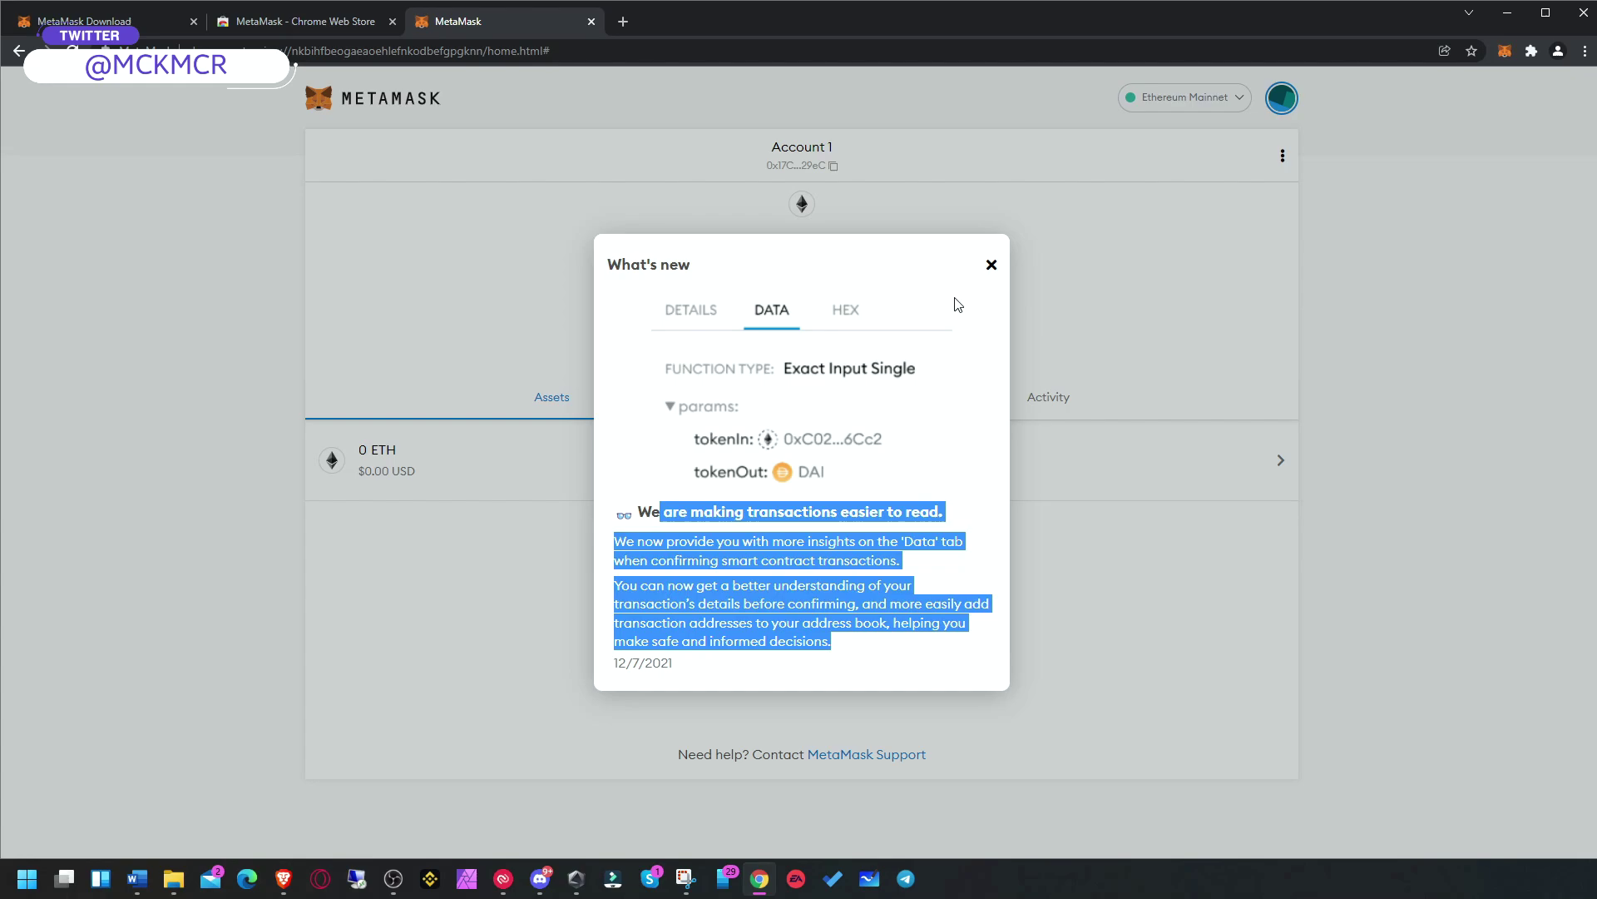
click(992, 267)
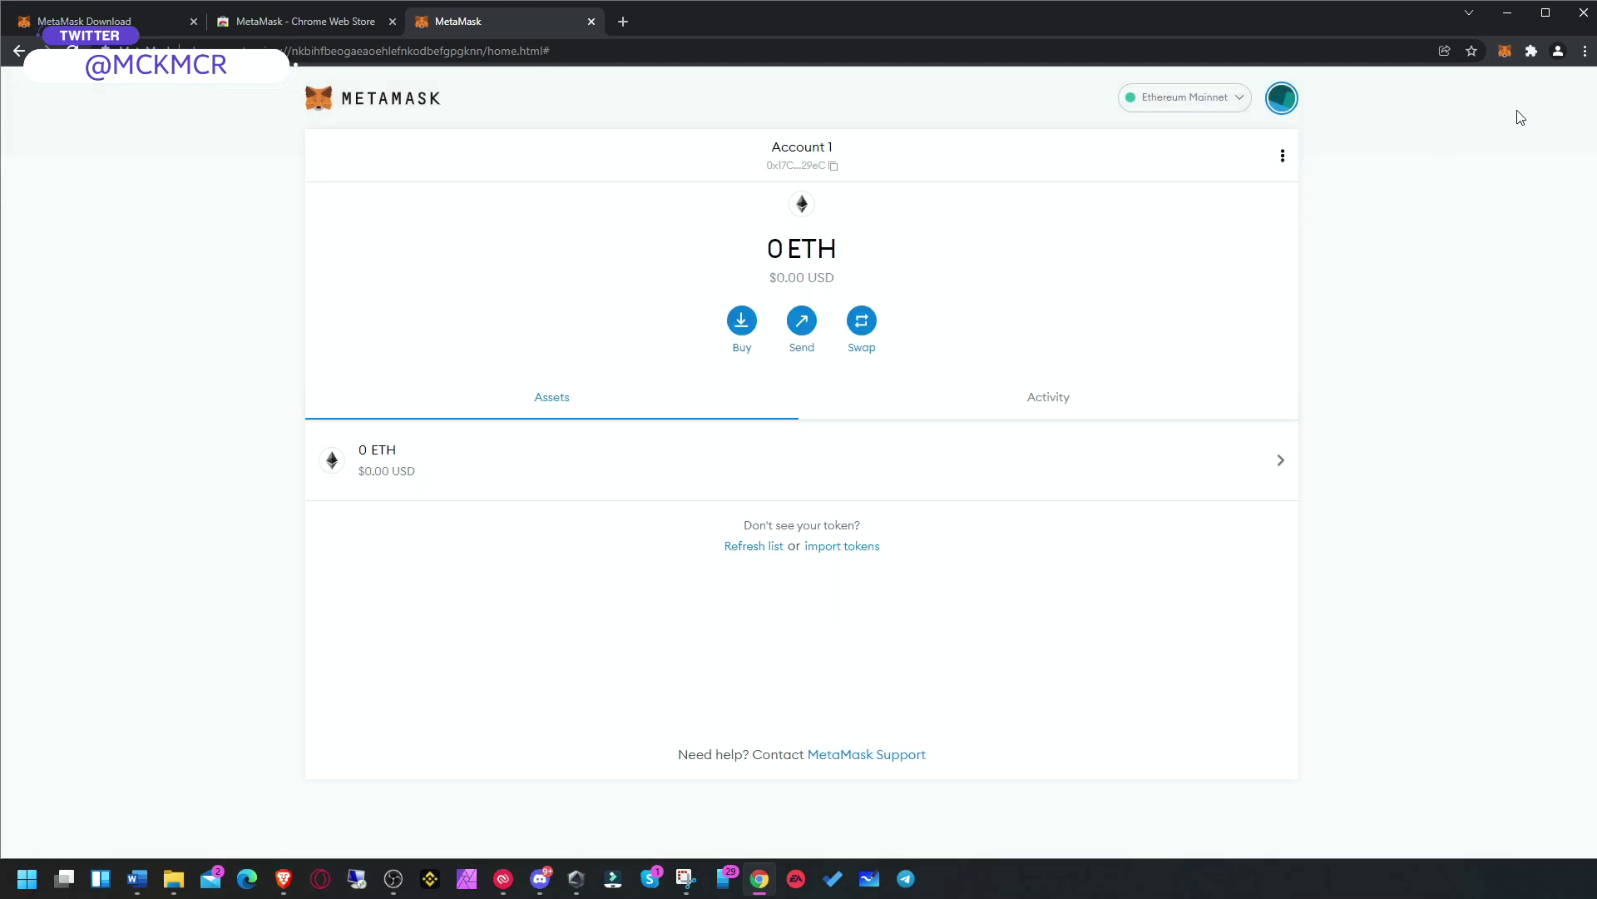
Step: Copy the Account 1 address from the MetaMask popup and view the network list
click(1505, 51)
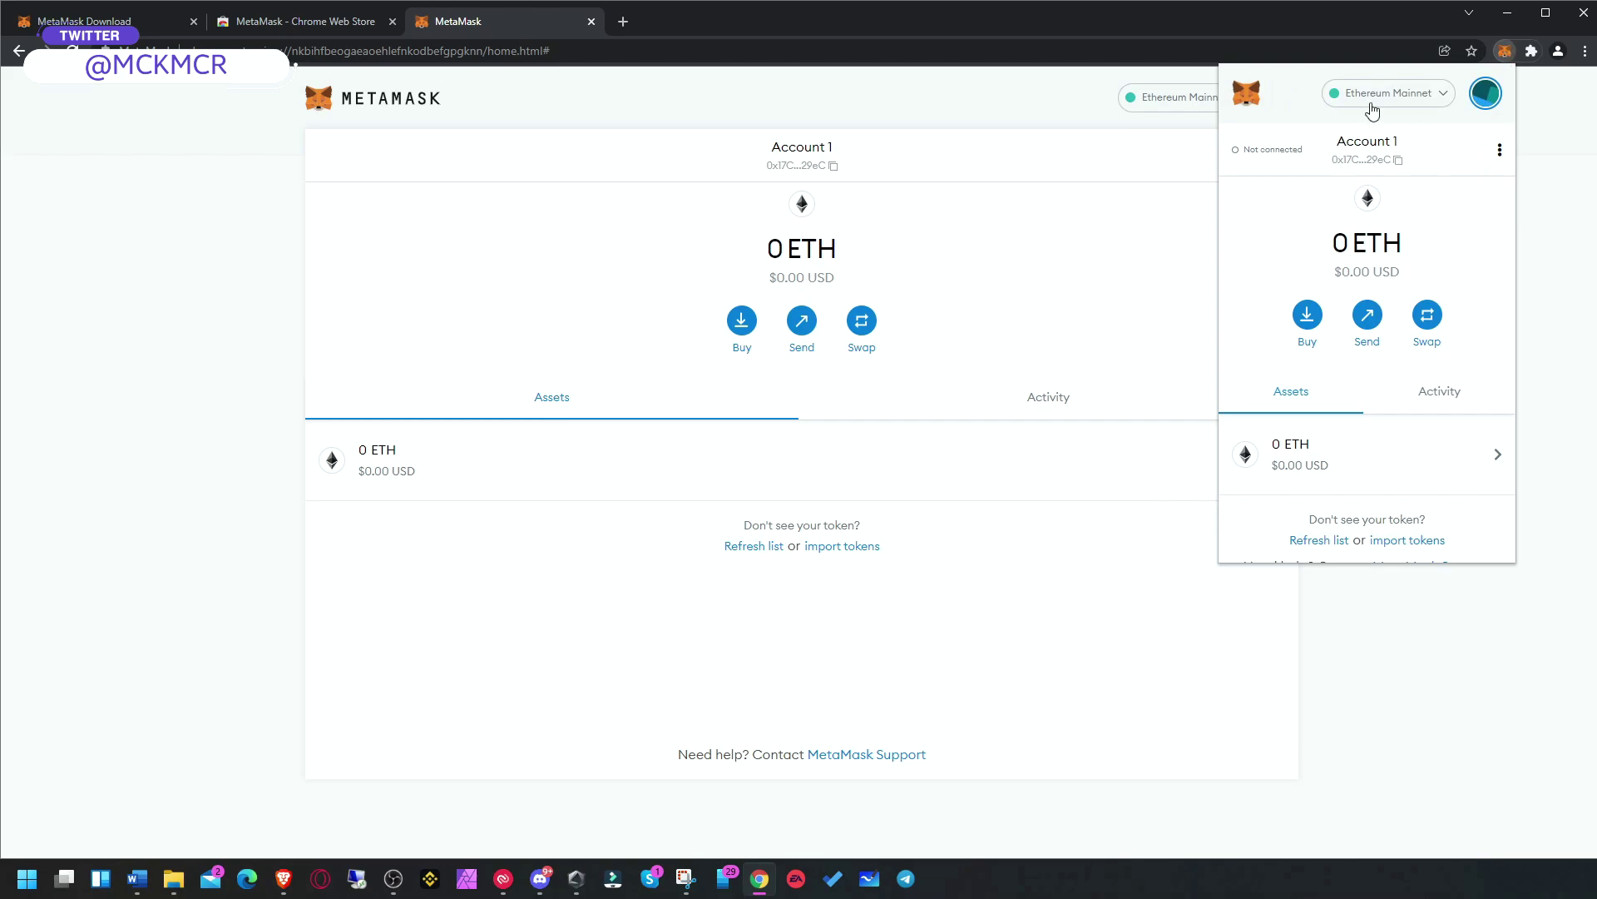
click(1501, 151)
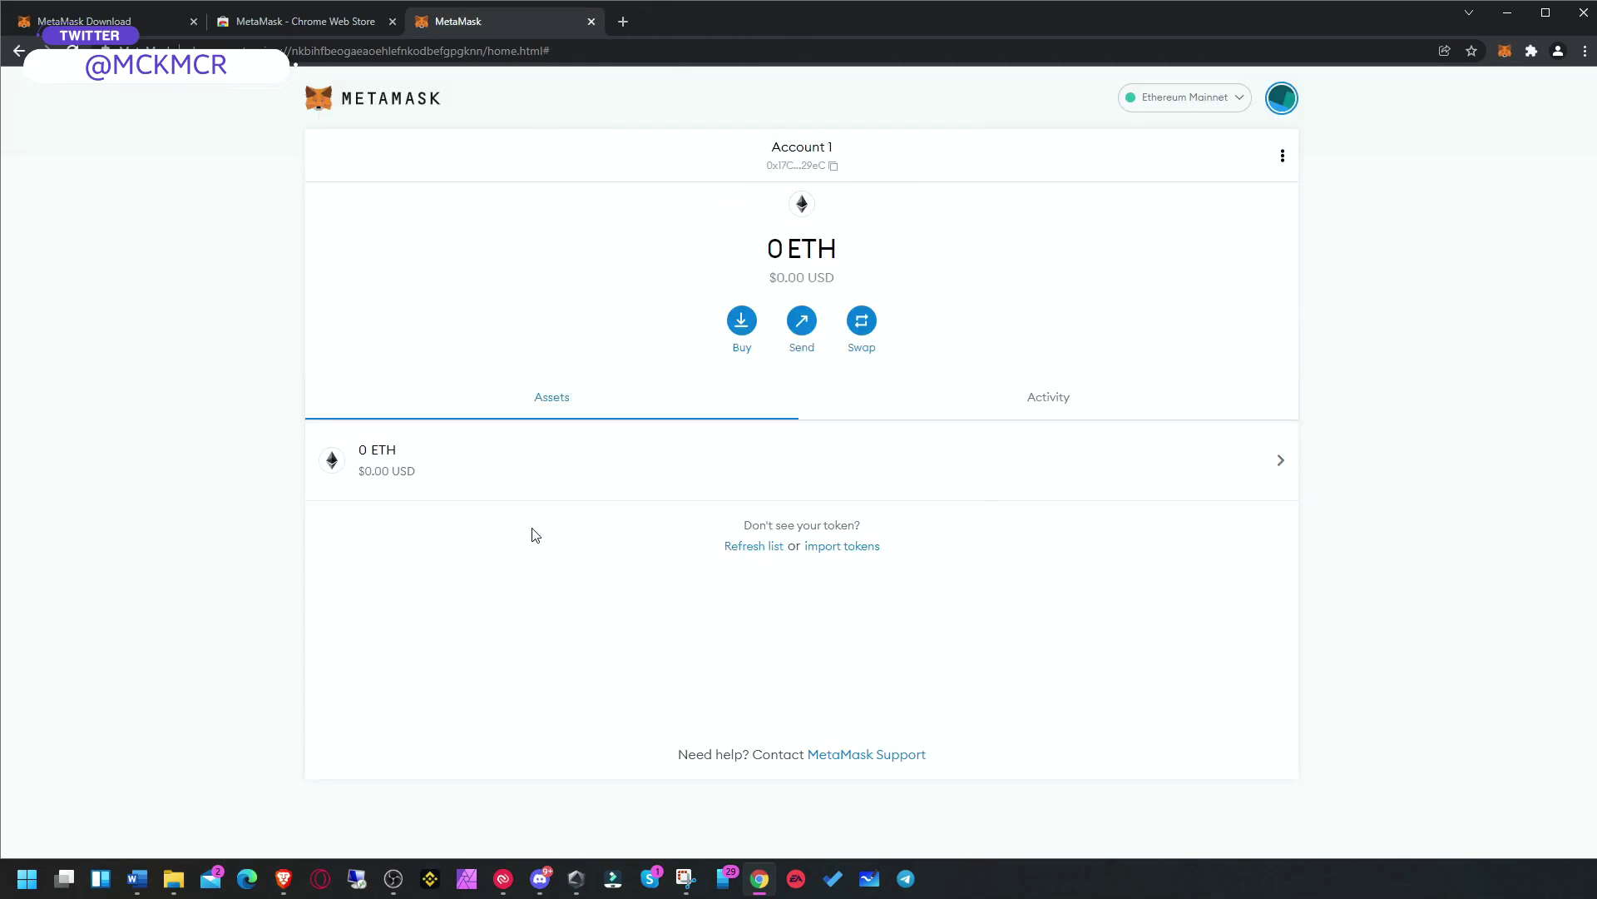
click(823, 167)
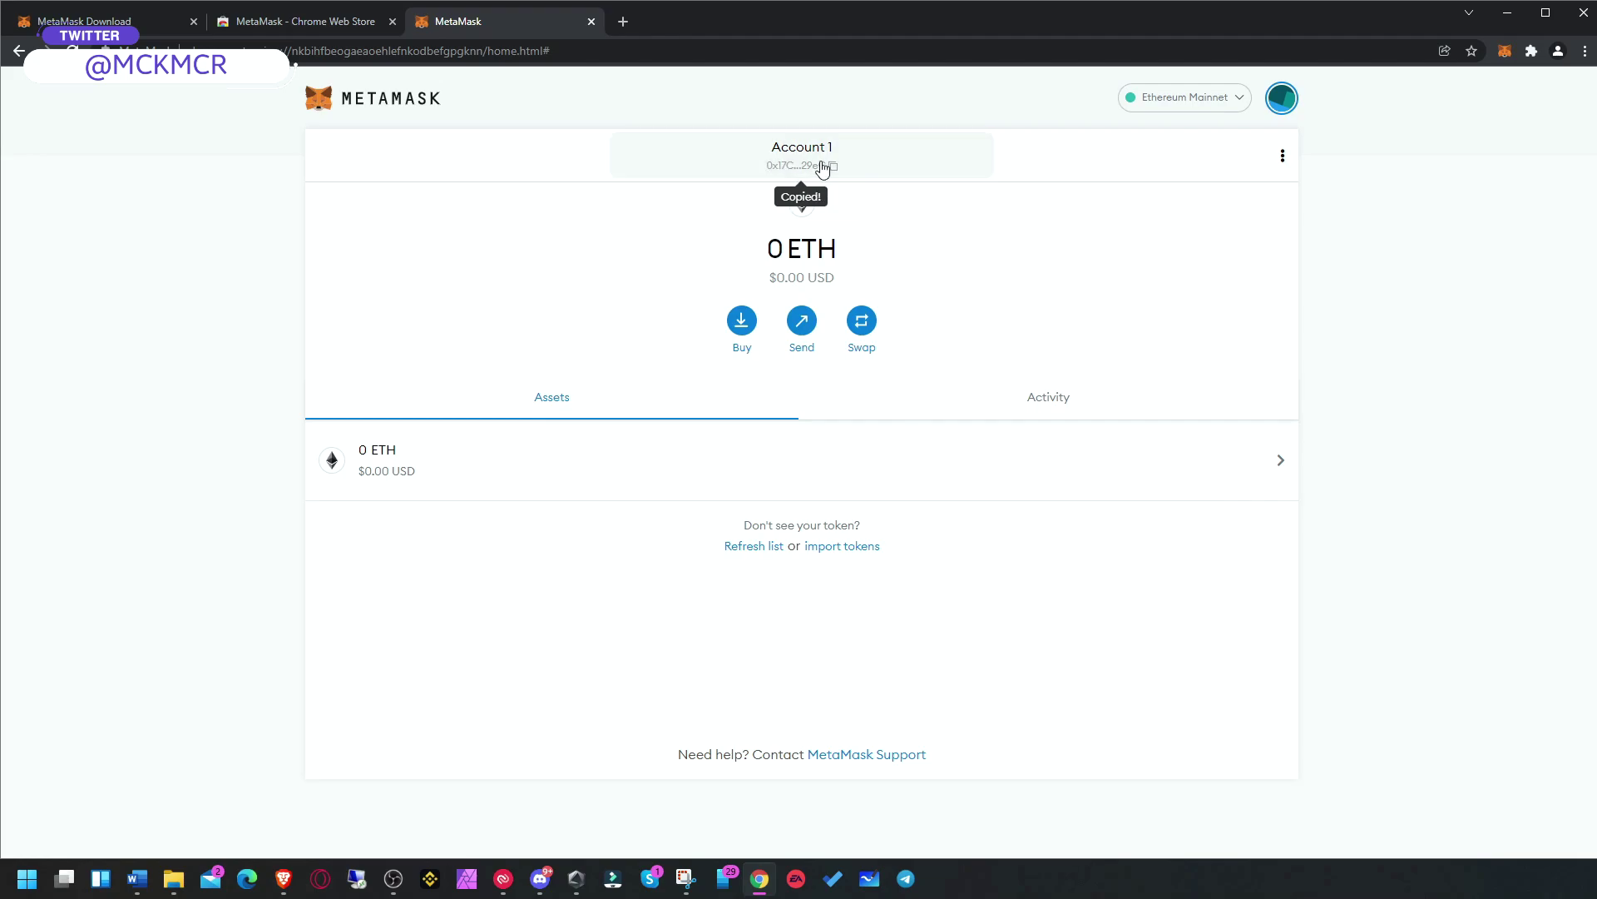
click(866, 163)
click(1192, 100)
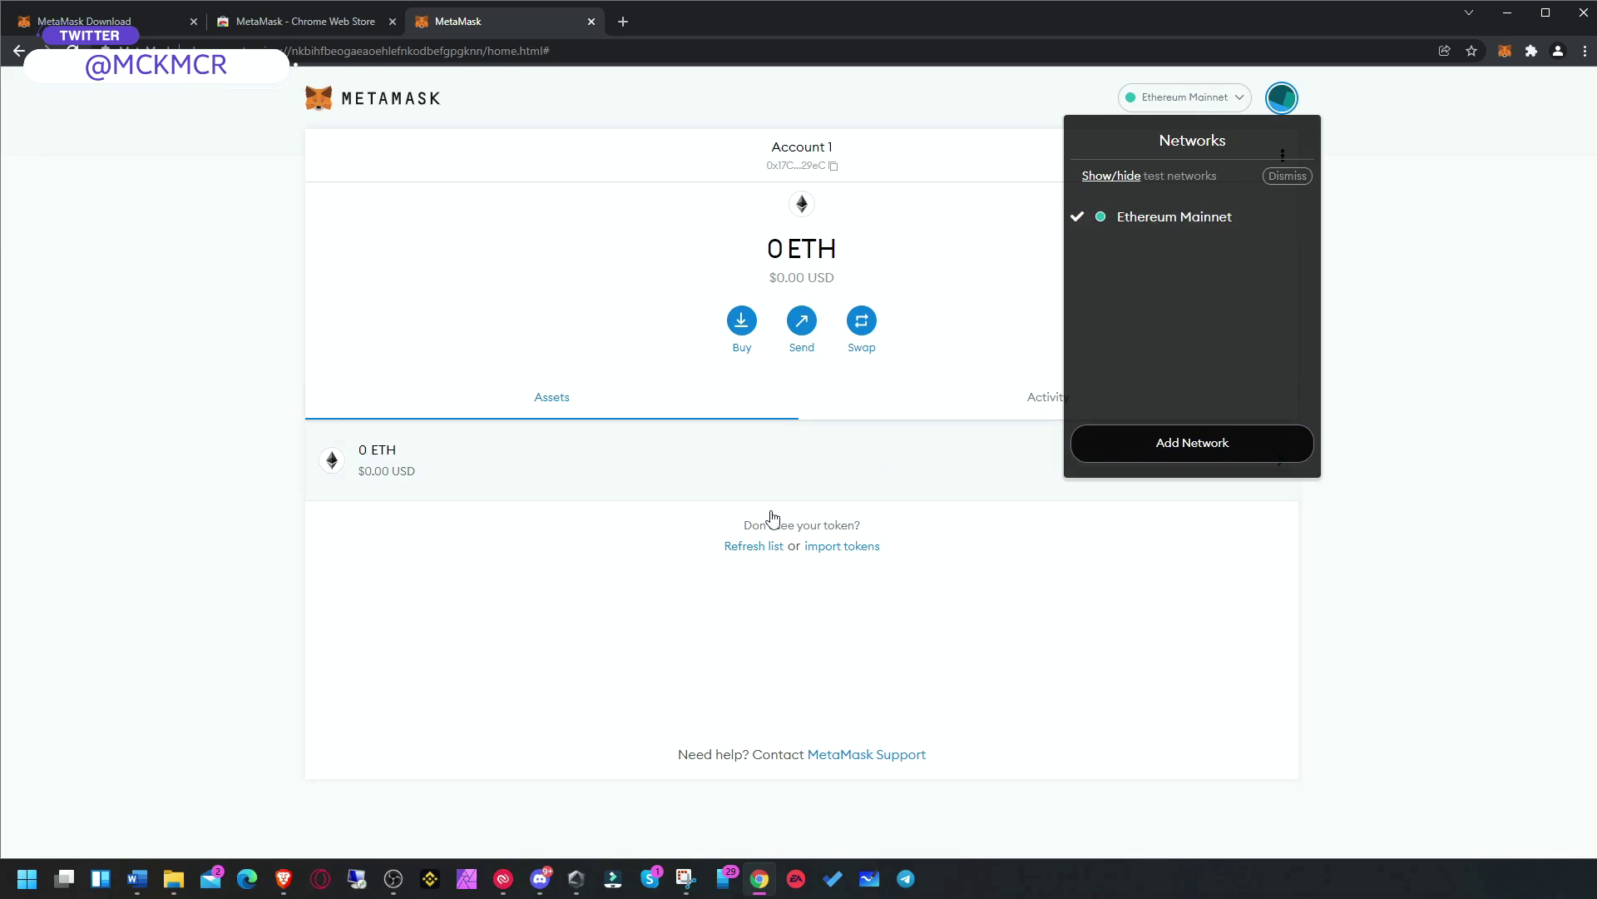
Step: Load sushi.com in a new tab and enter the SushiSwap app
click(797, 675)
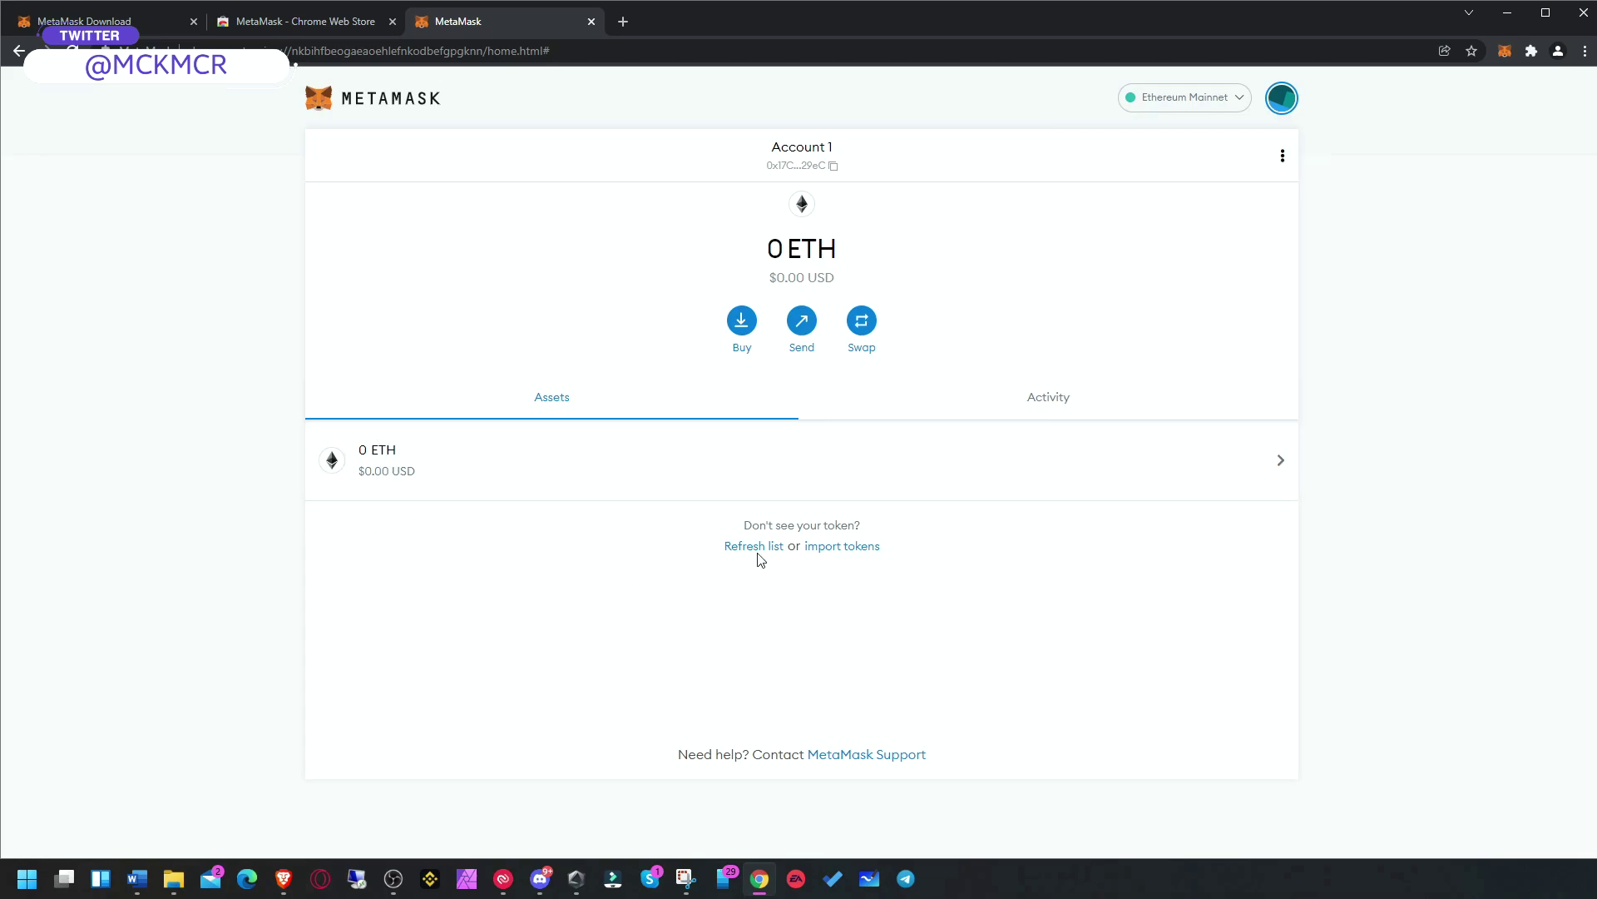
click(625, 18)
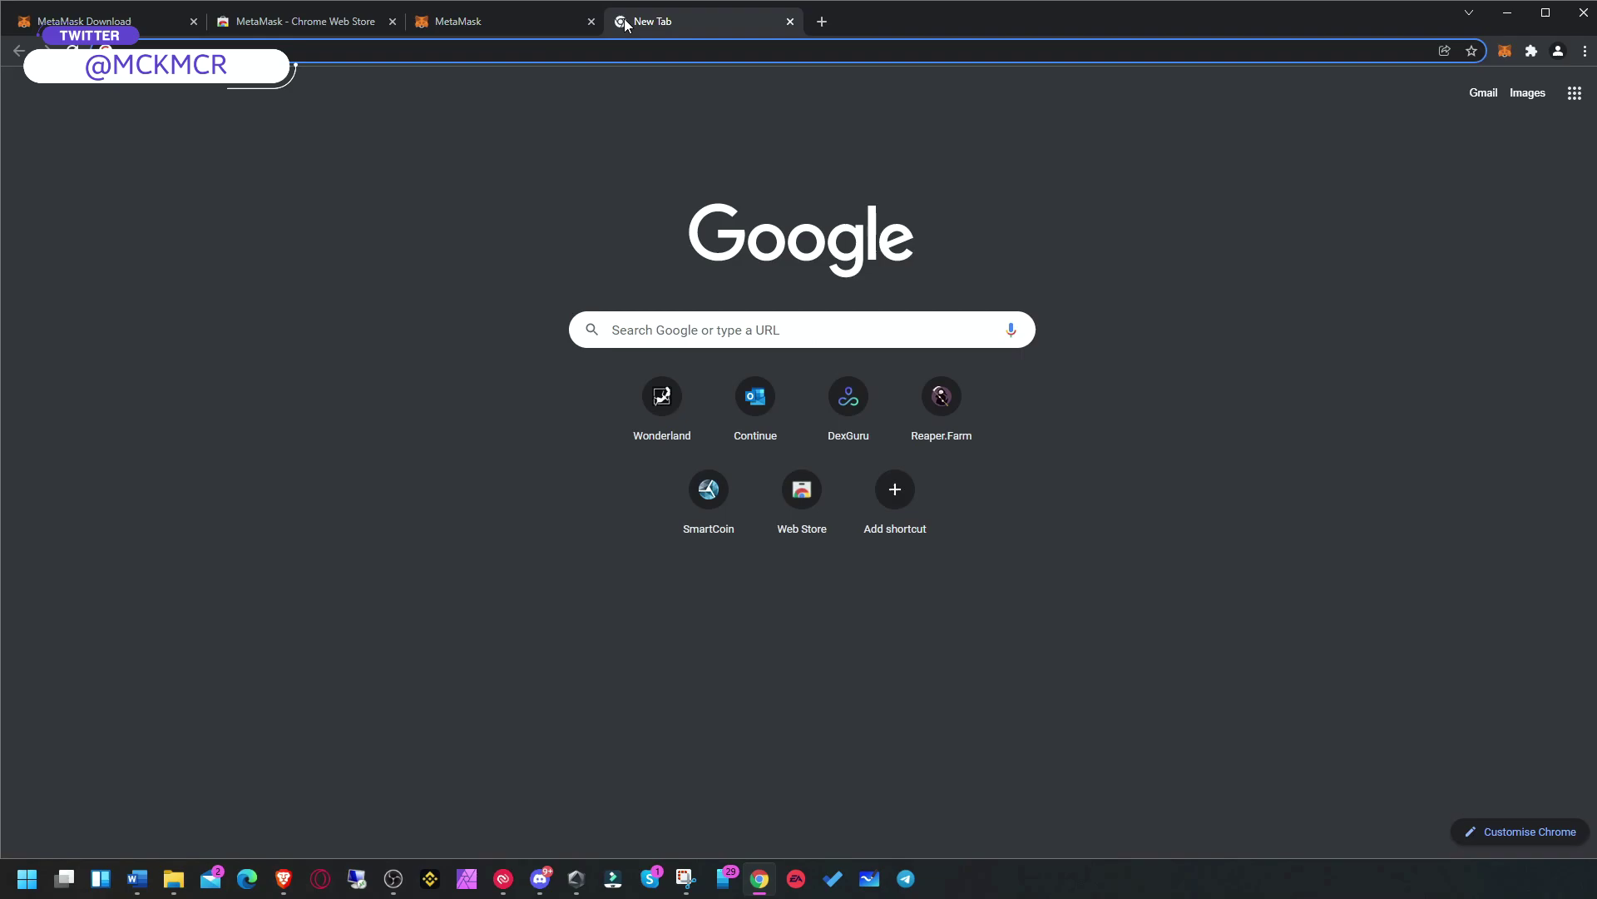
text(sushi)
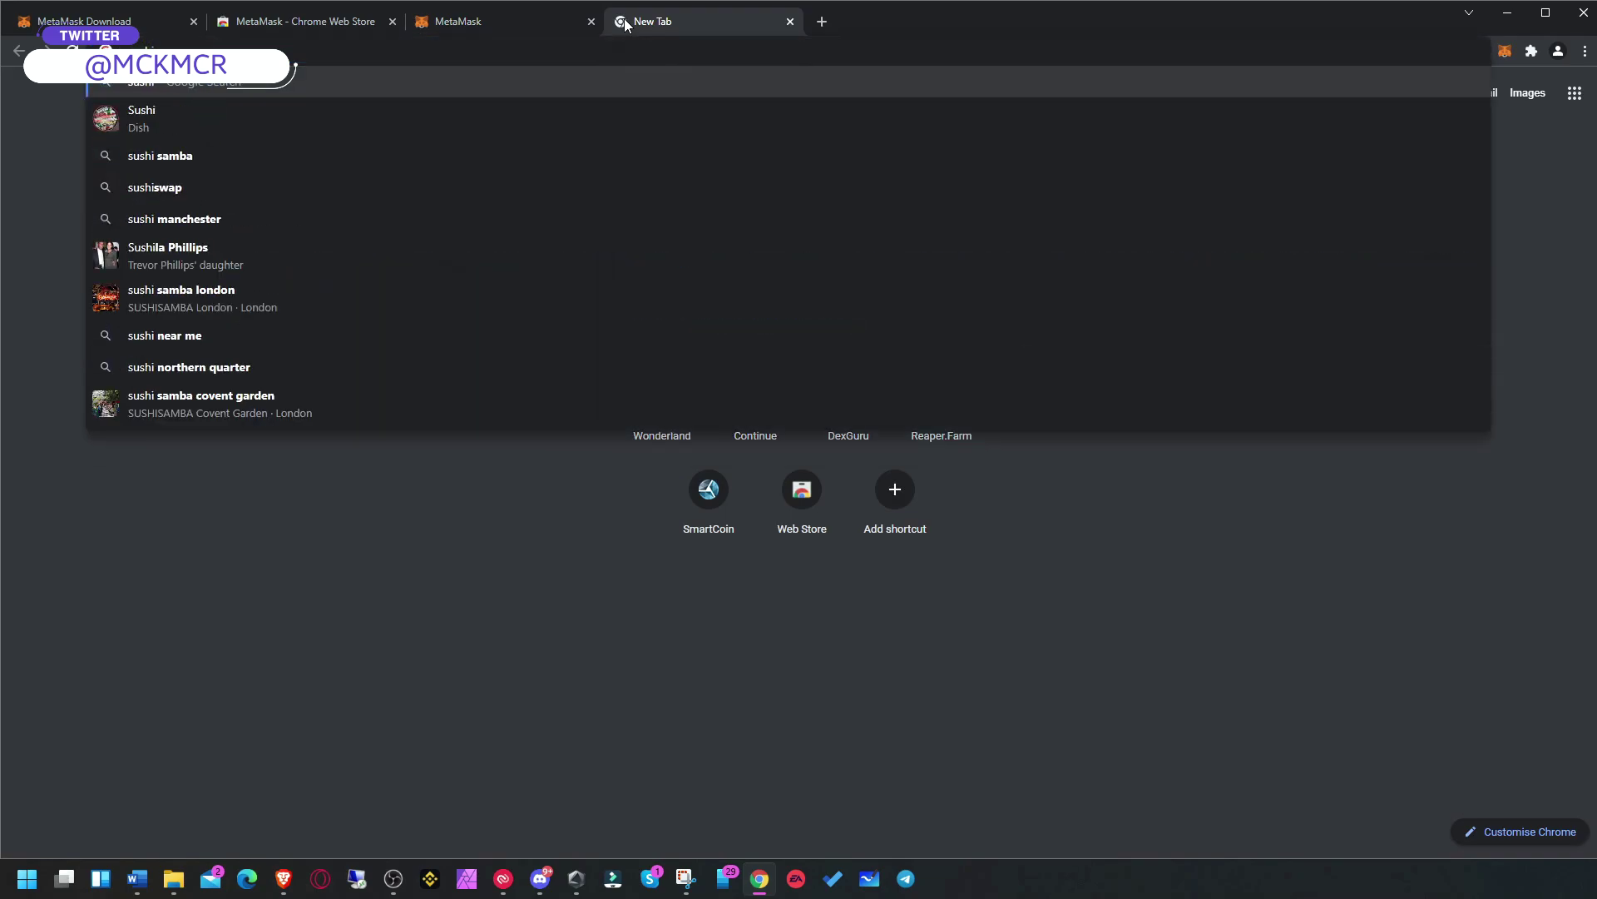
text(.com)
key(Return)
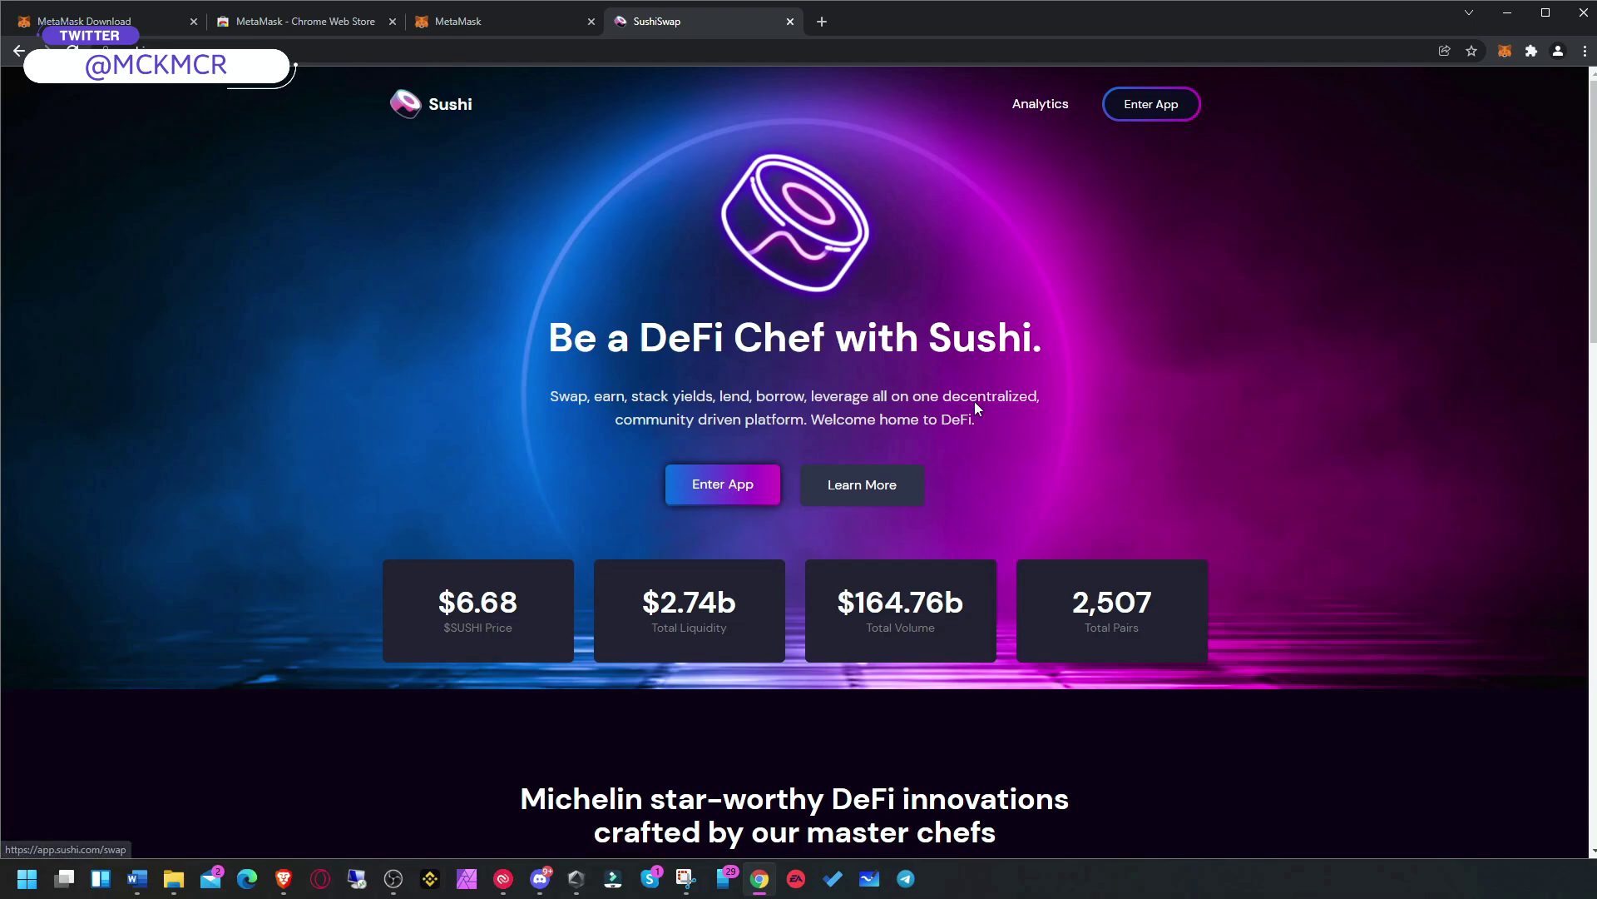
click(1142, 108)
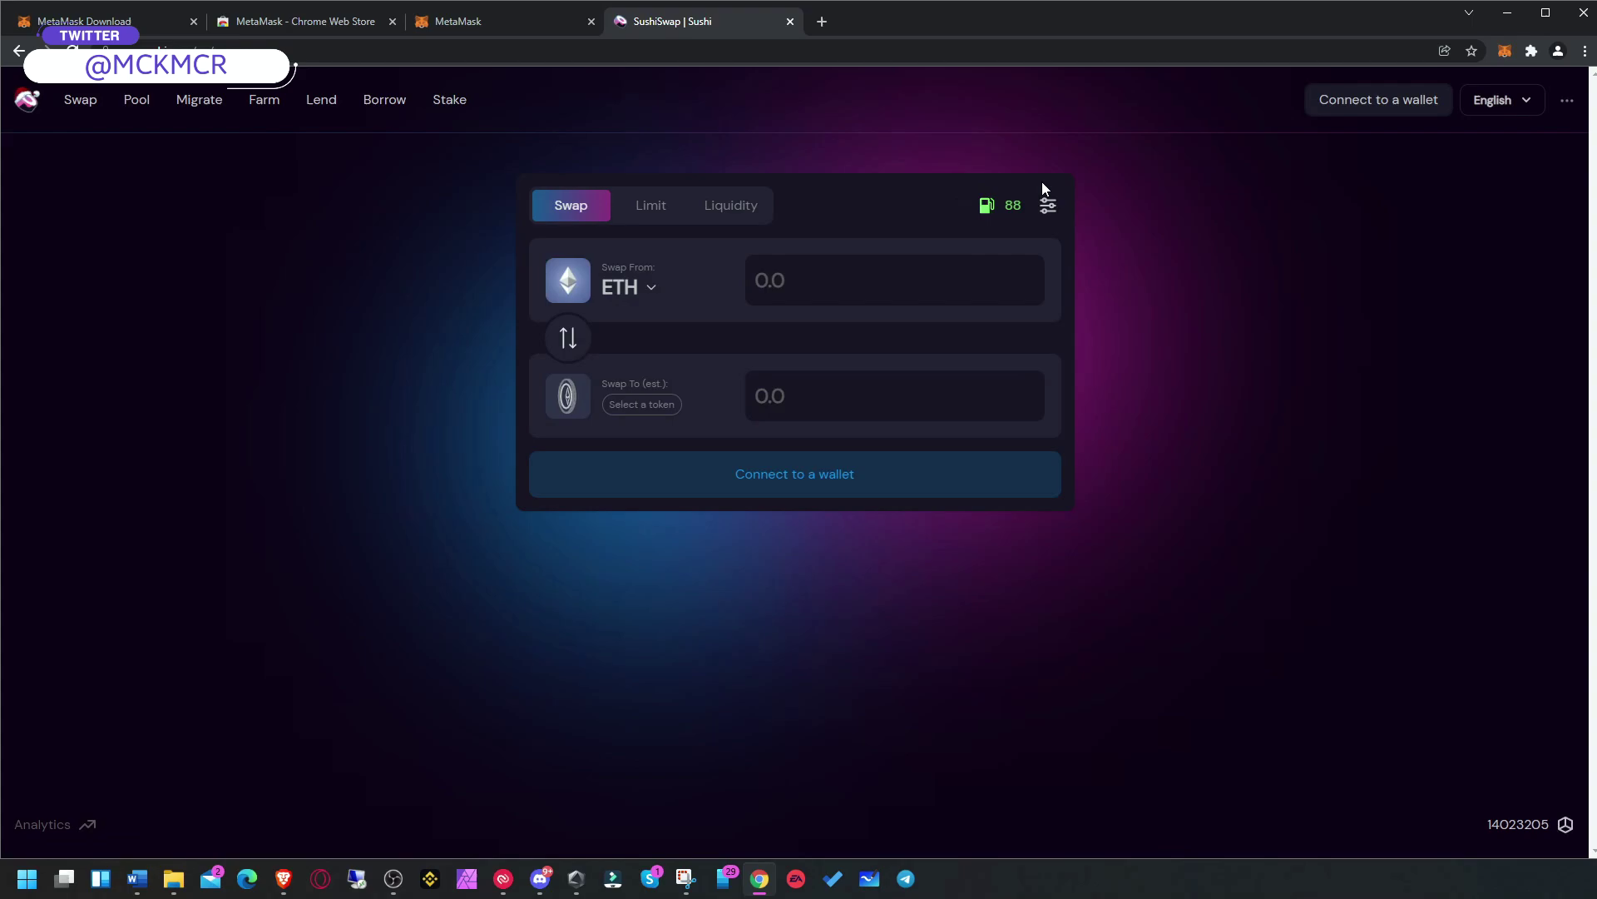
Step: Connect MetaMask Account 1 to SushiSwap
click(1371, 100)
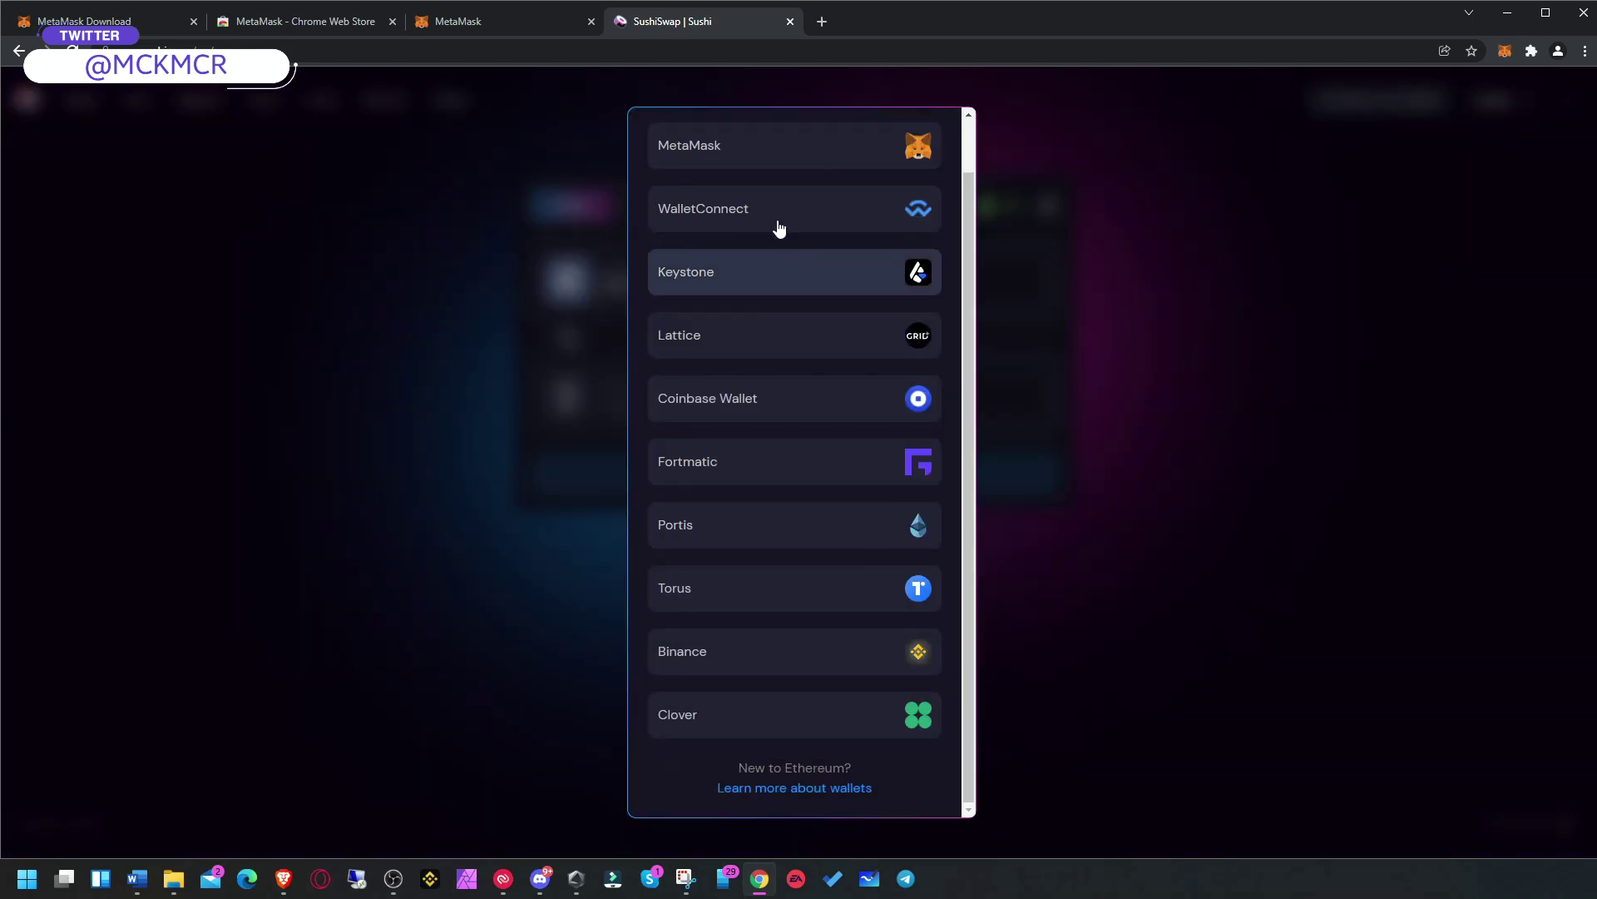
click(752, 155)
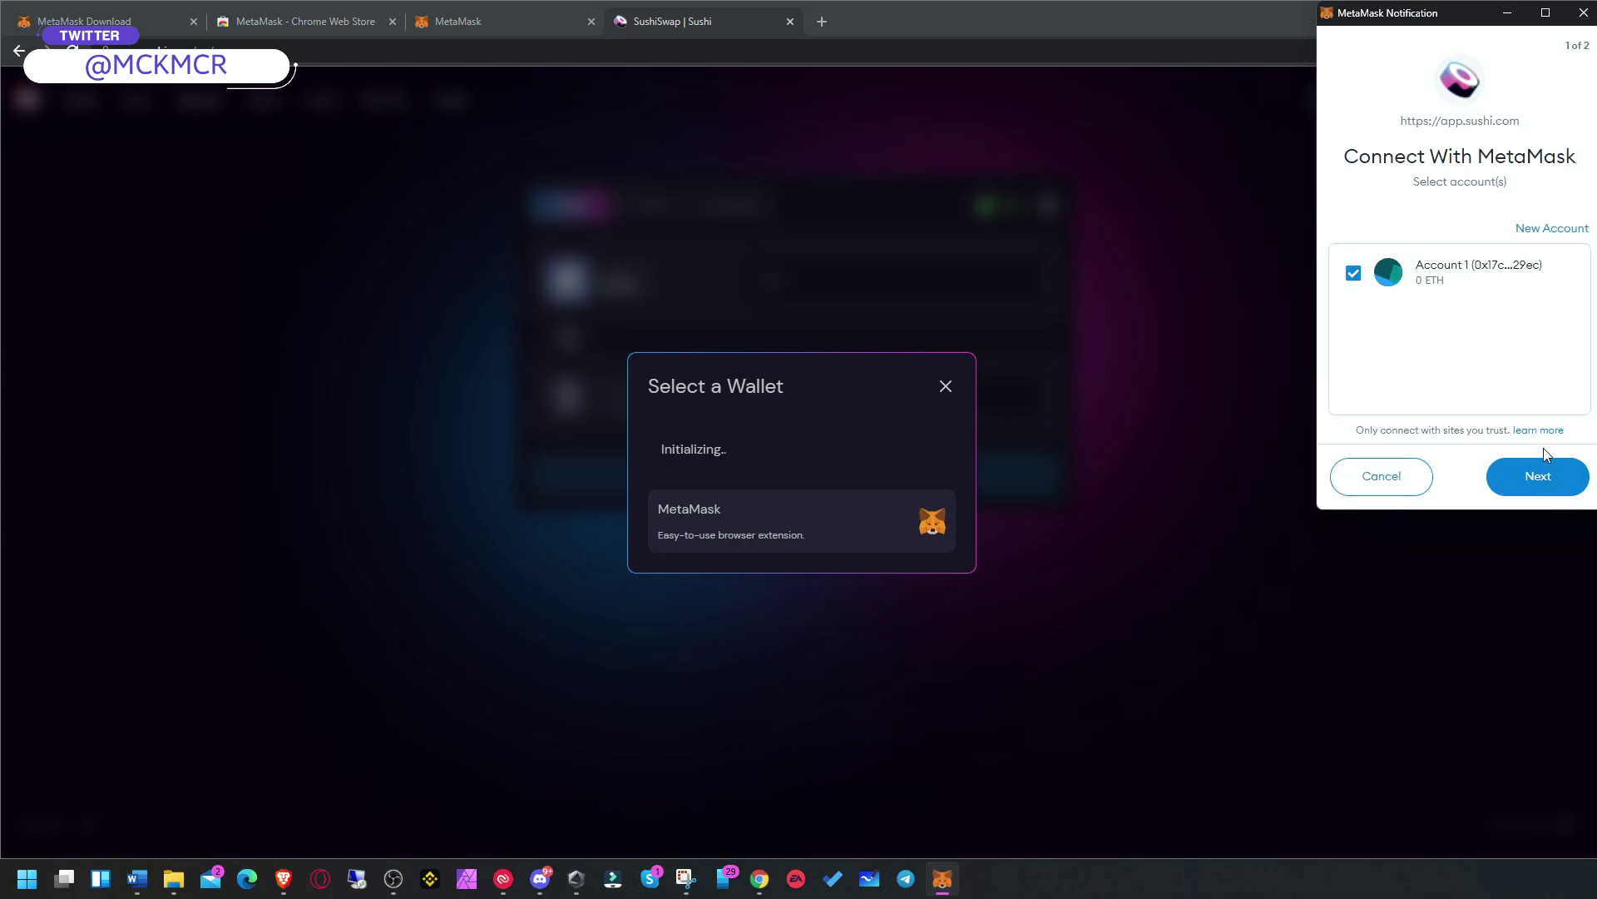
click(1536, 477)
click(1531, 486)
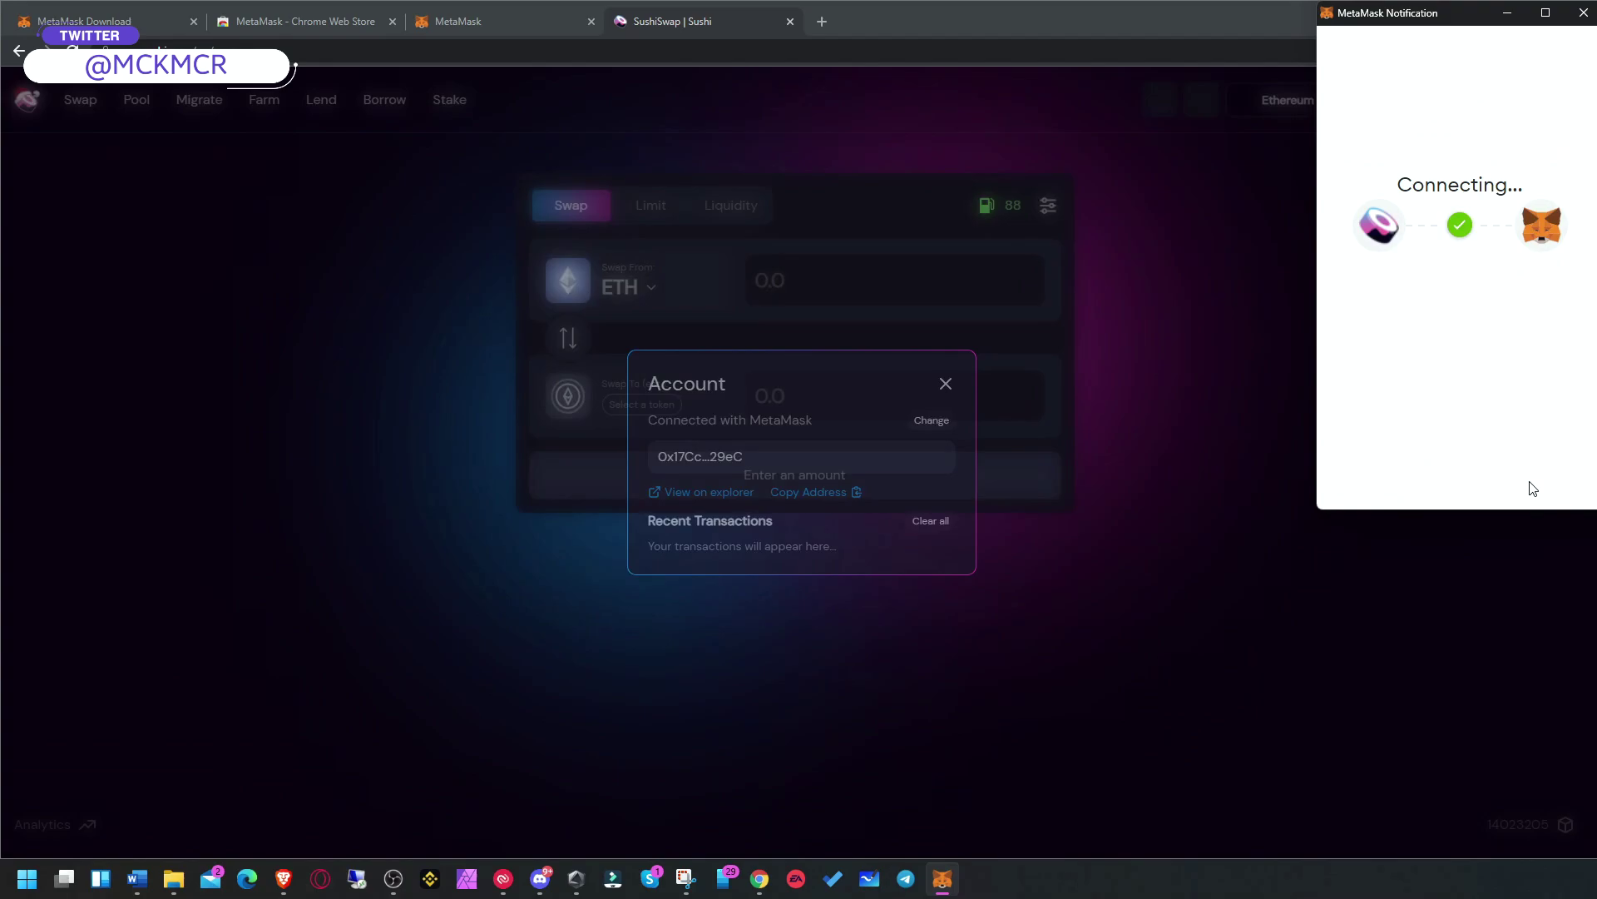
click(1041, 409)
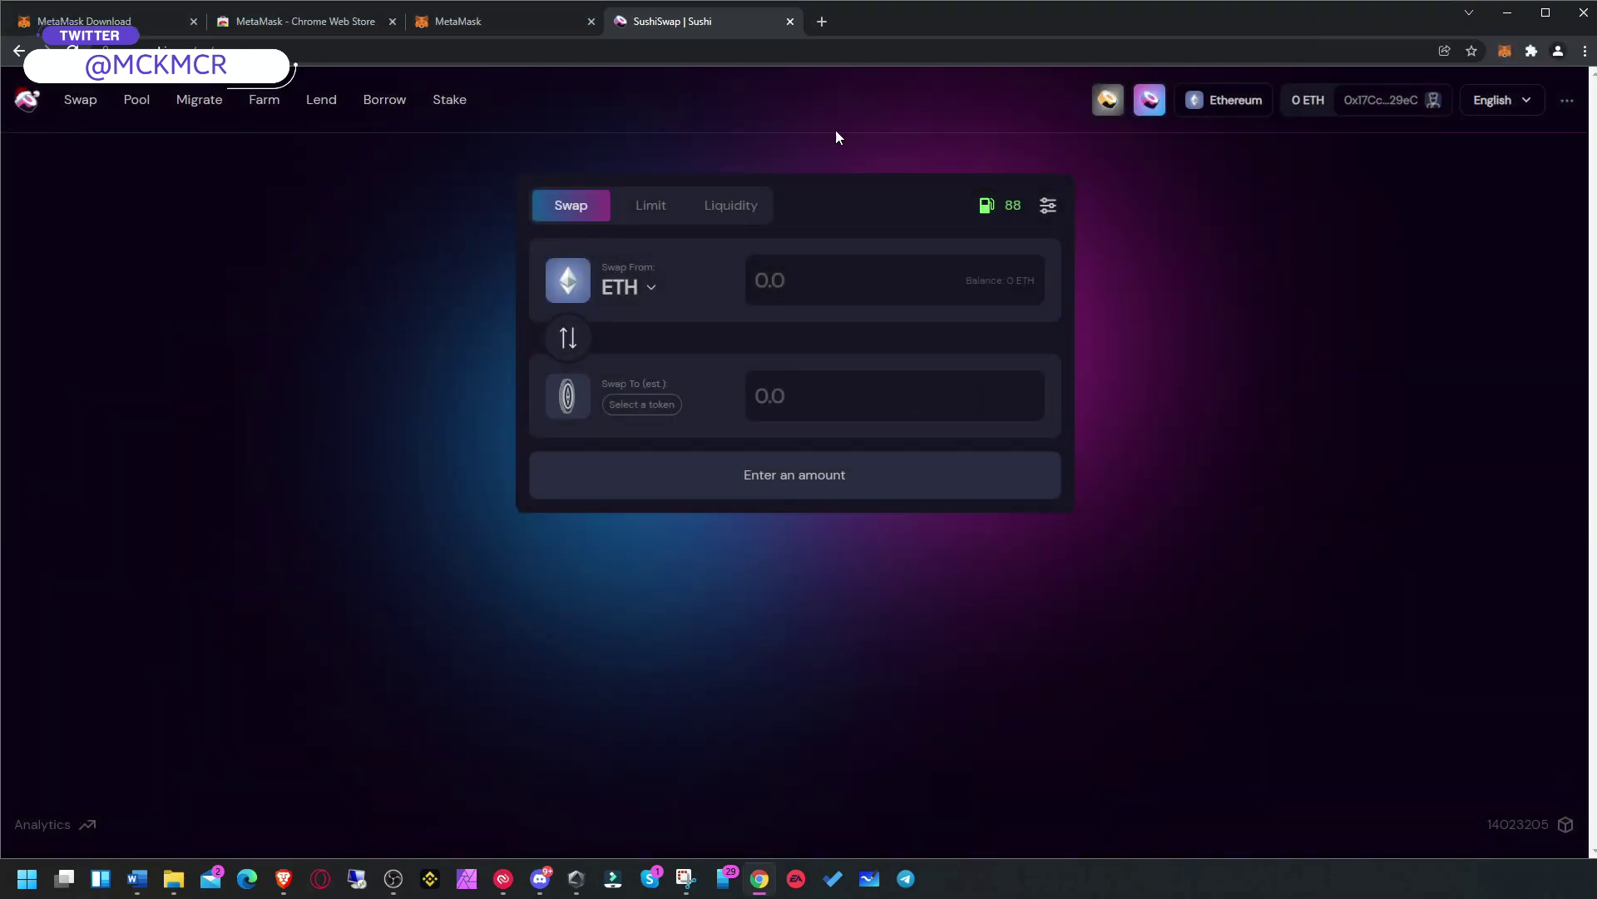
Step: Pick BSC in SushiSwap and approve adding and switching to Binance Smart Chain in MetaMask
click(1221, 109)
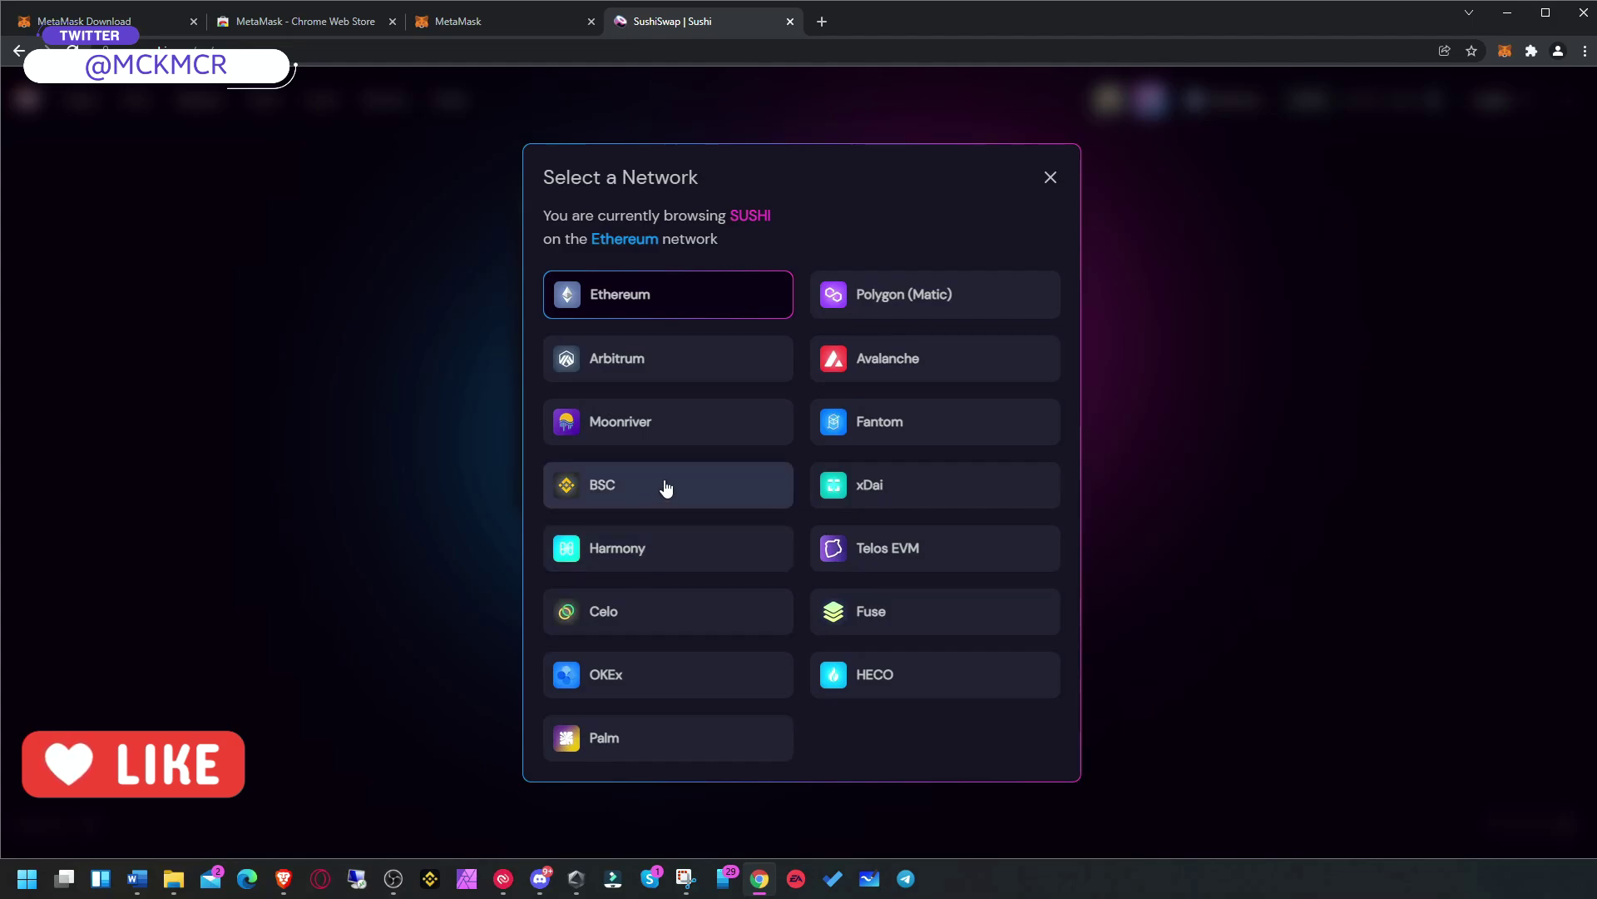
click(614, 491)
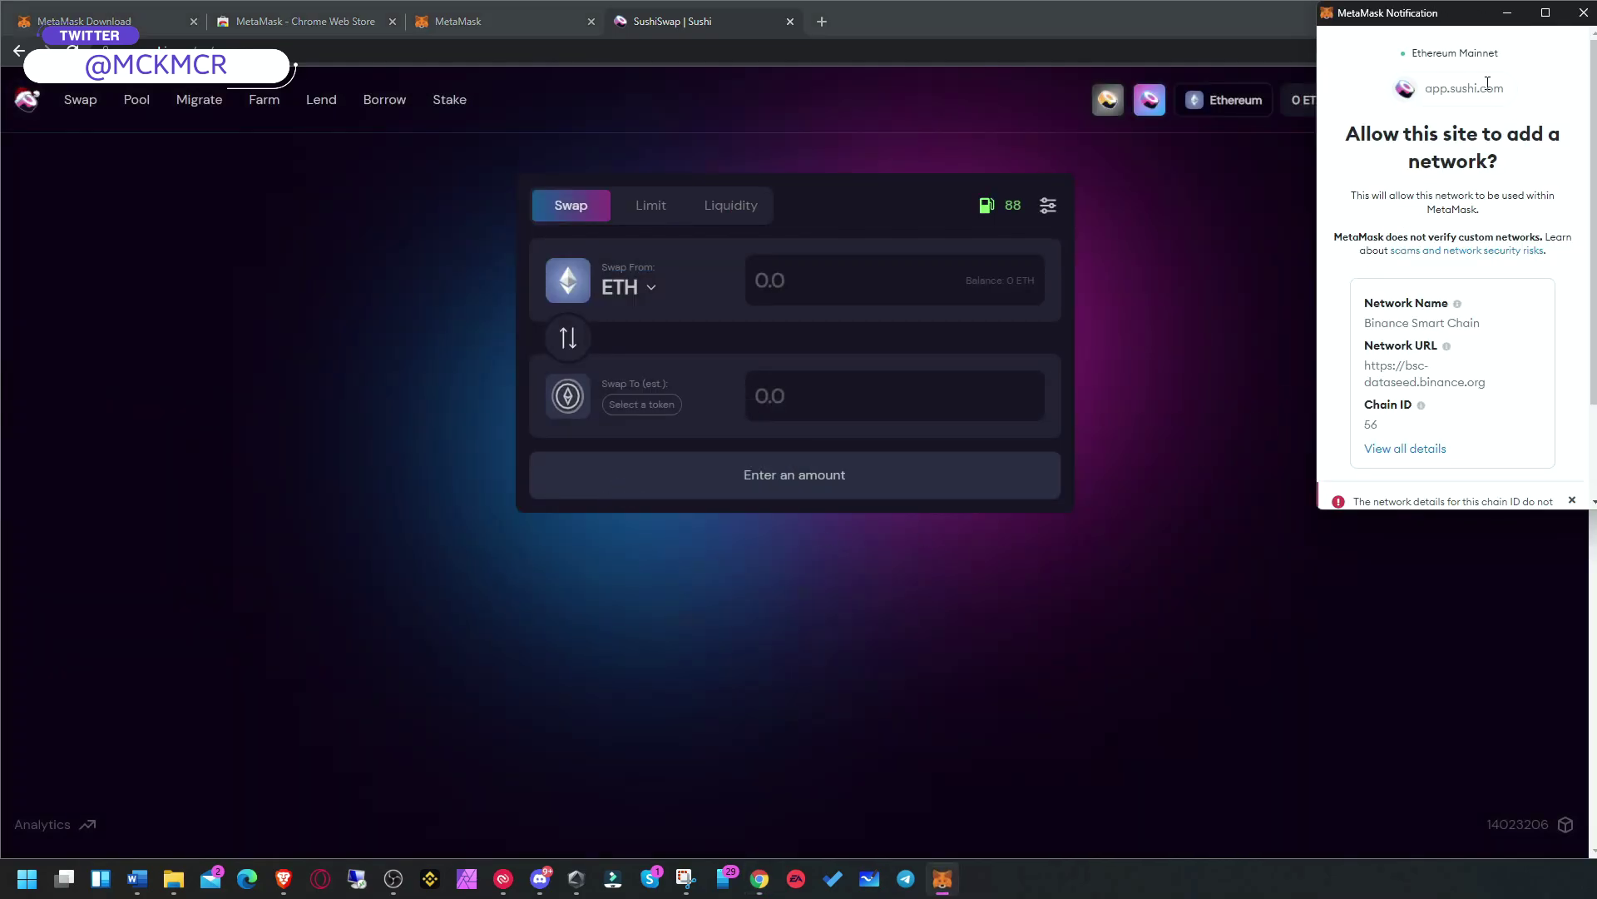
scroll(1466, 266, down, 2)
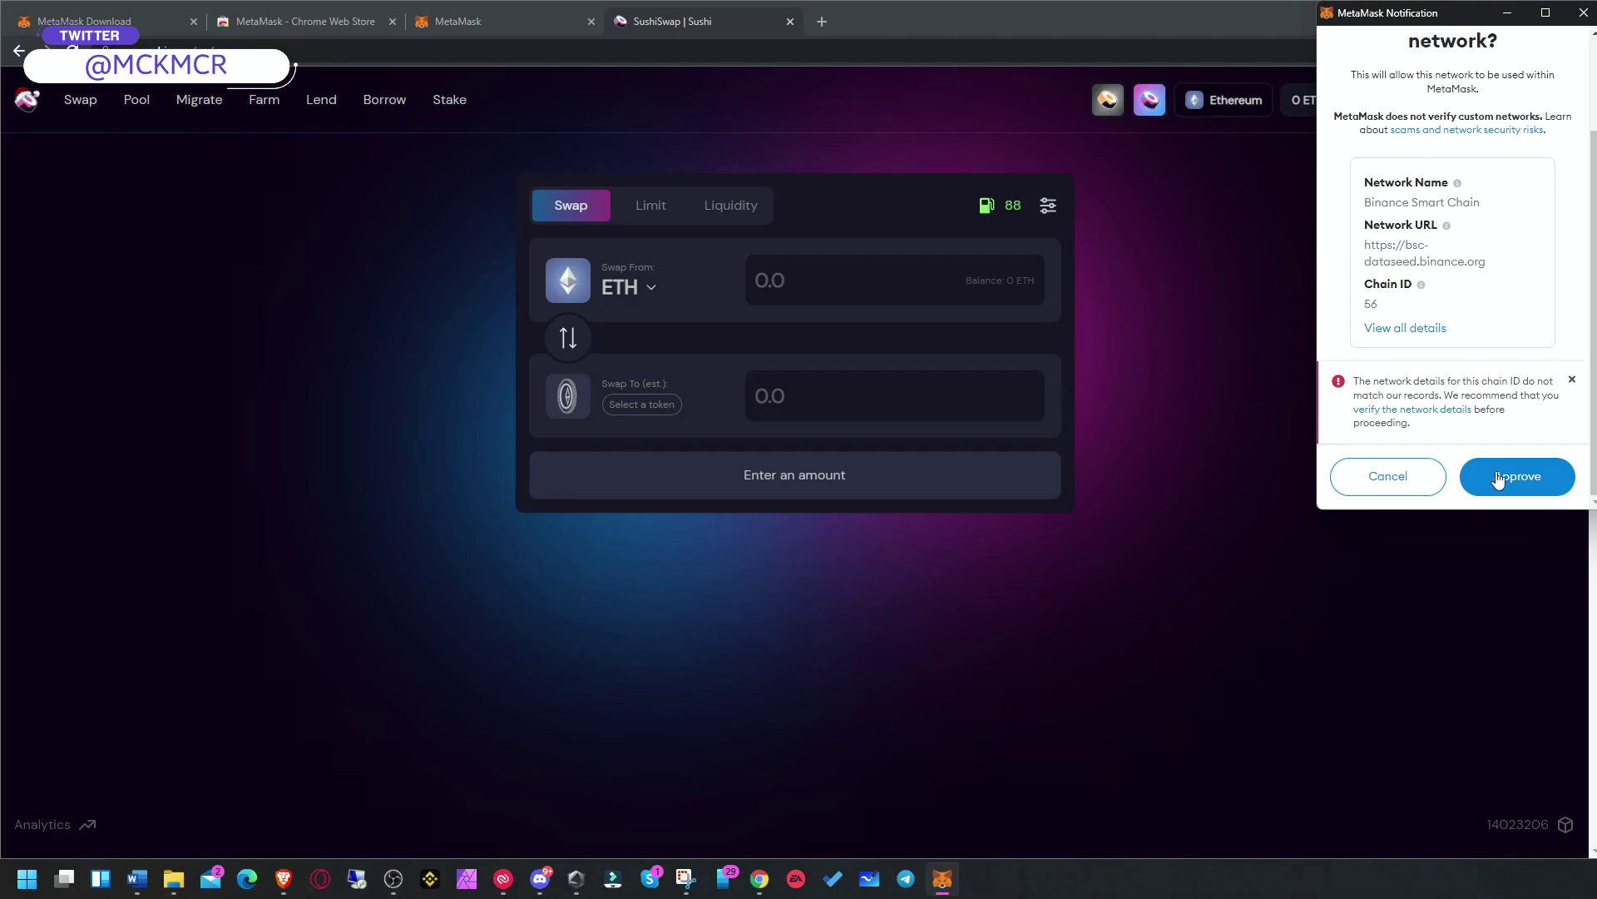
click(1530, 482)
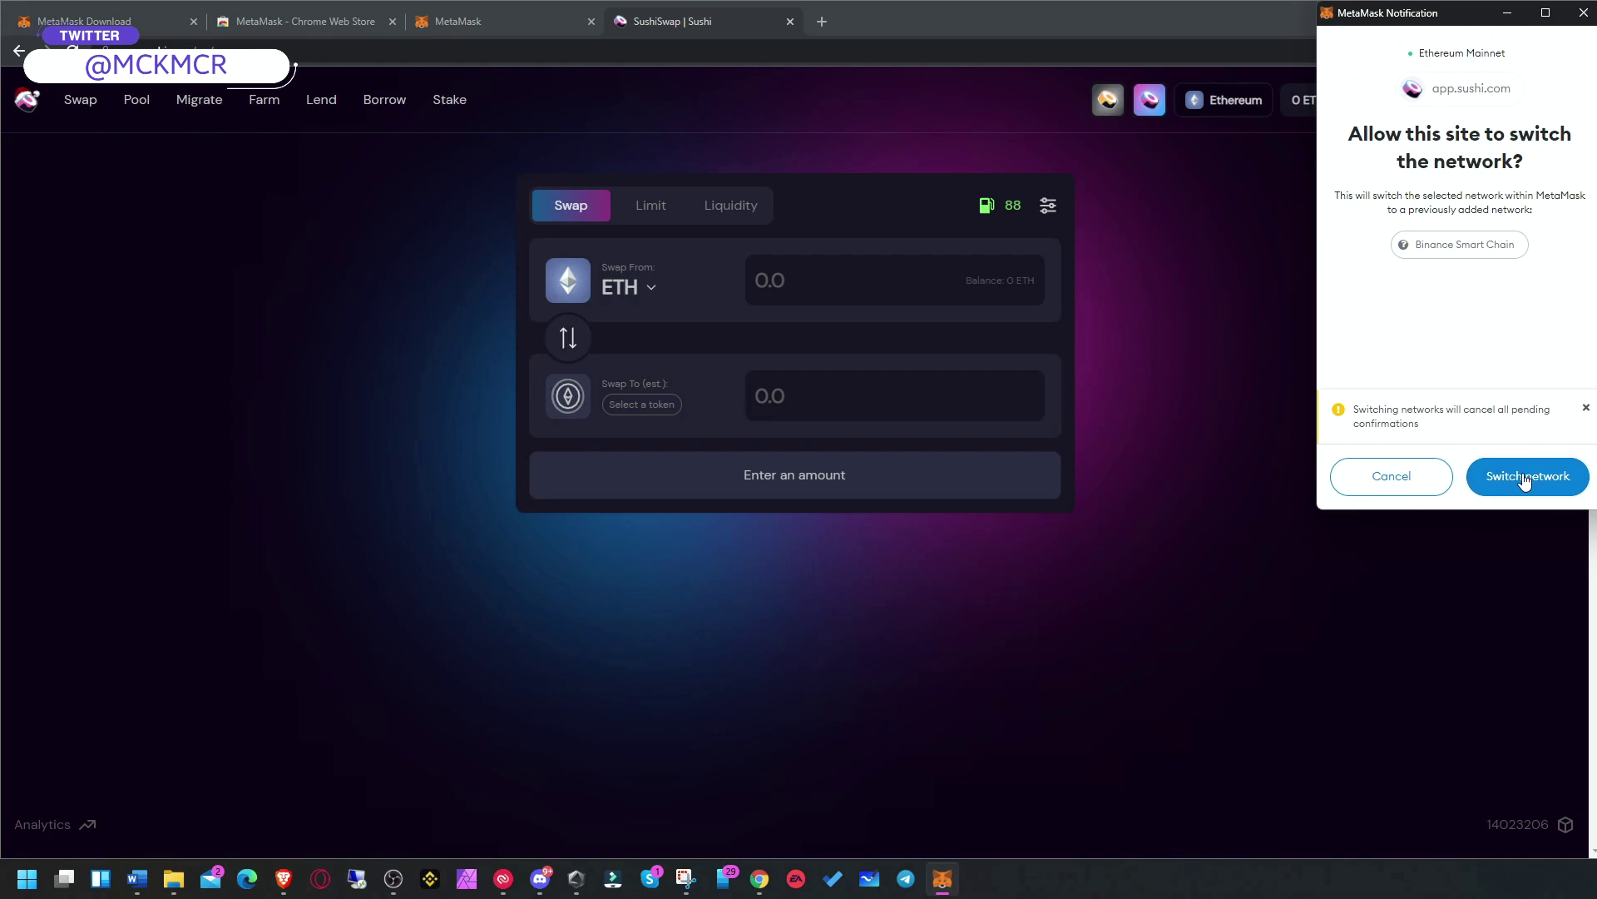
click(1525, 479)
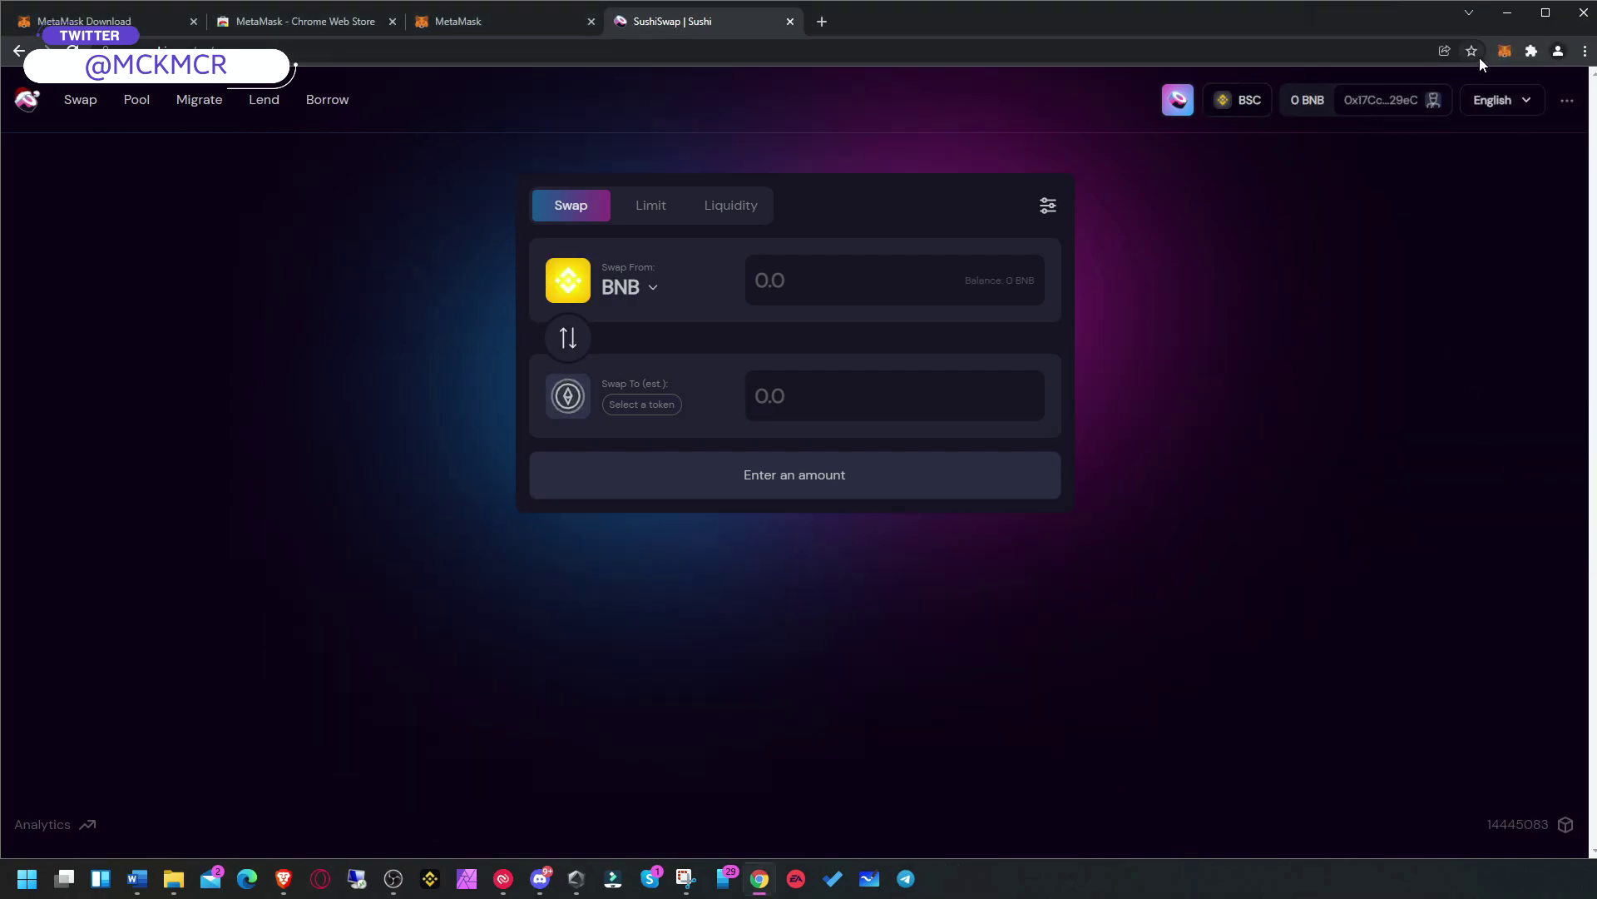
Step: Switch MetaMask back to Ethereum Mainnet
click(1506, 54)
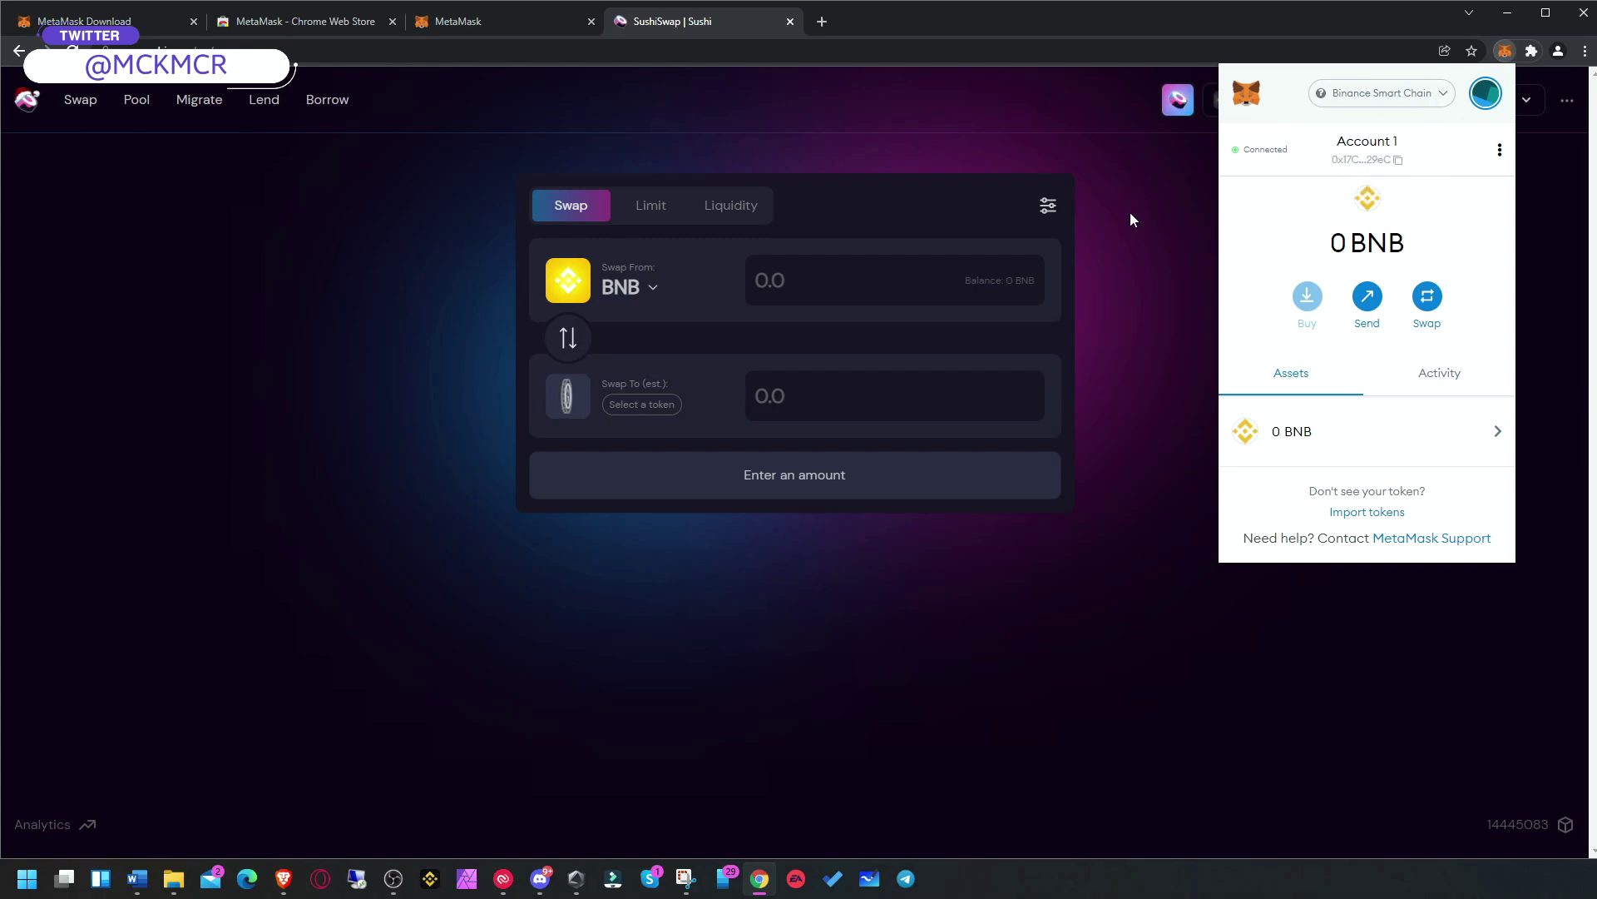
click(1428, 97)
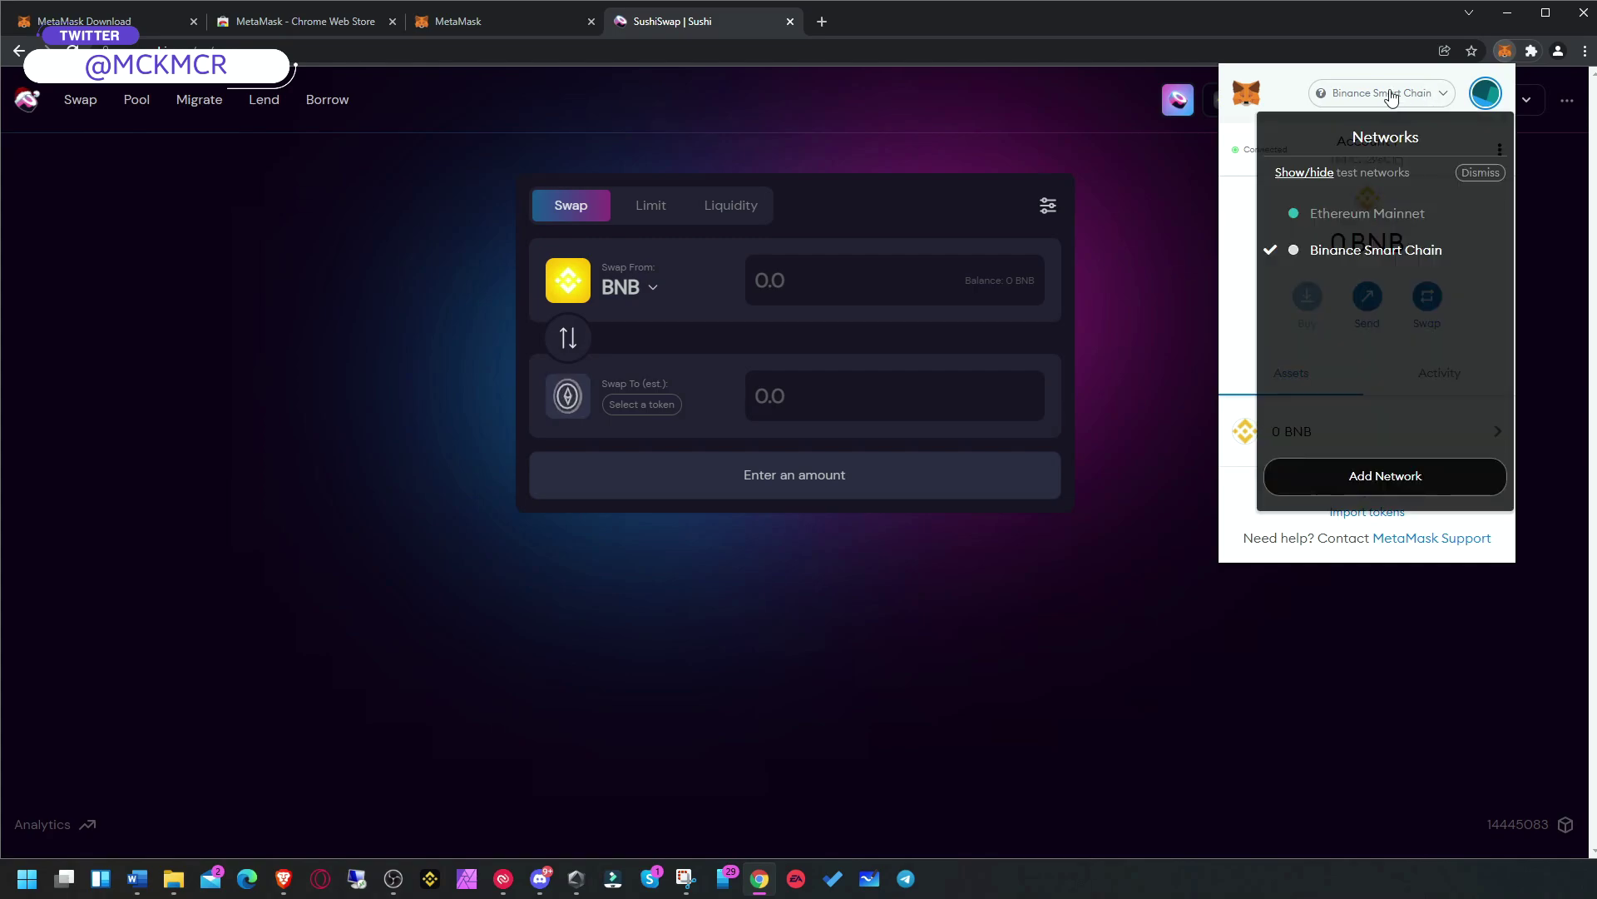
click(1371, 215)
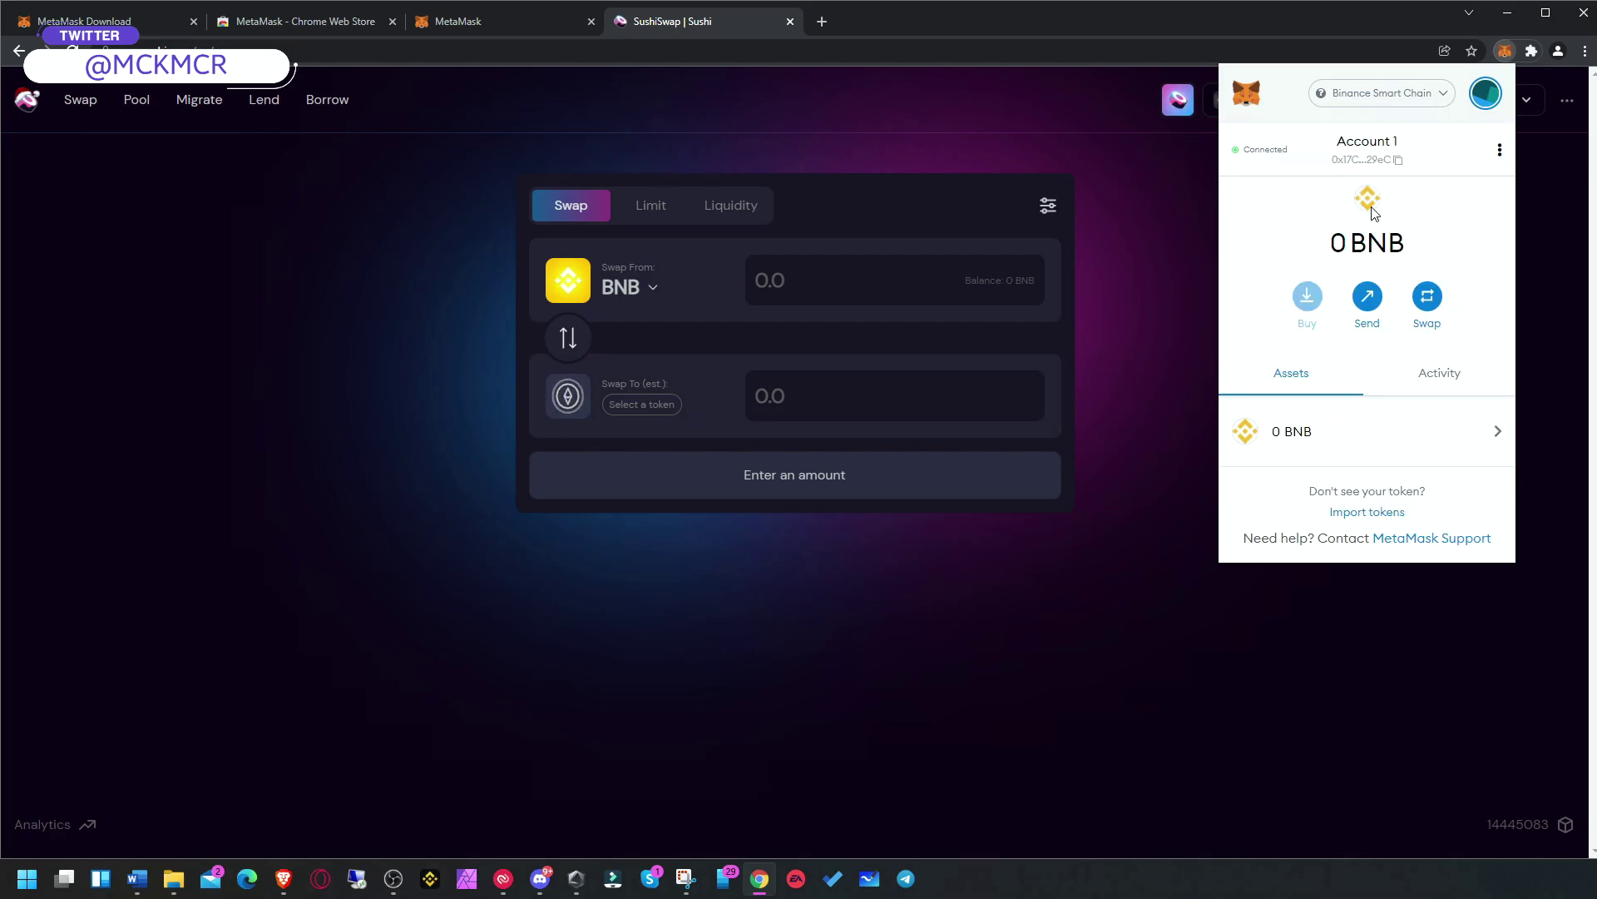
click(1160, 157)
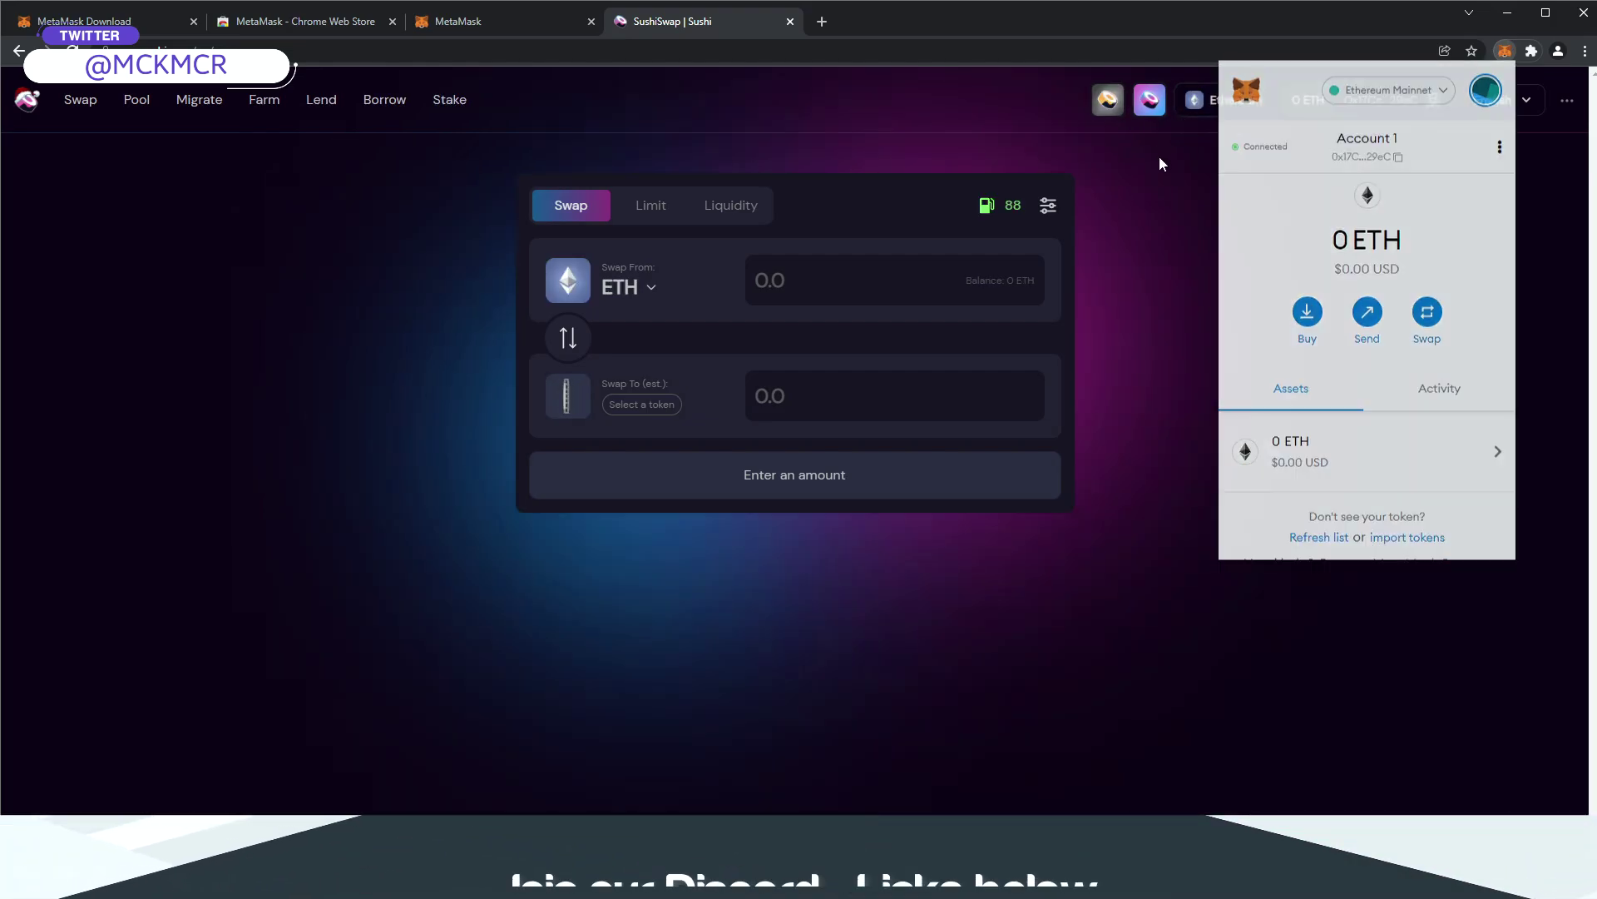
Step: Add Avalanche Mainnet C-Chain to MetaMask, switch to it, and glance at the swap token list
click(1213, 102)
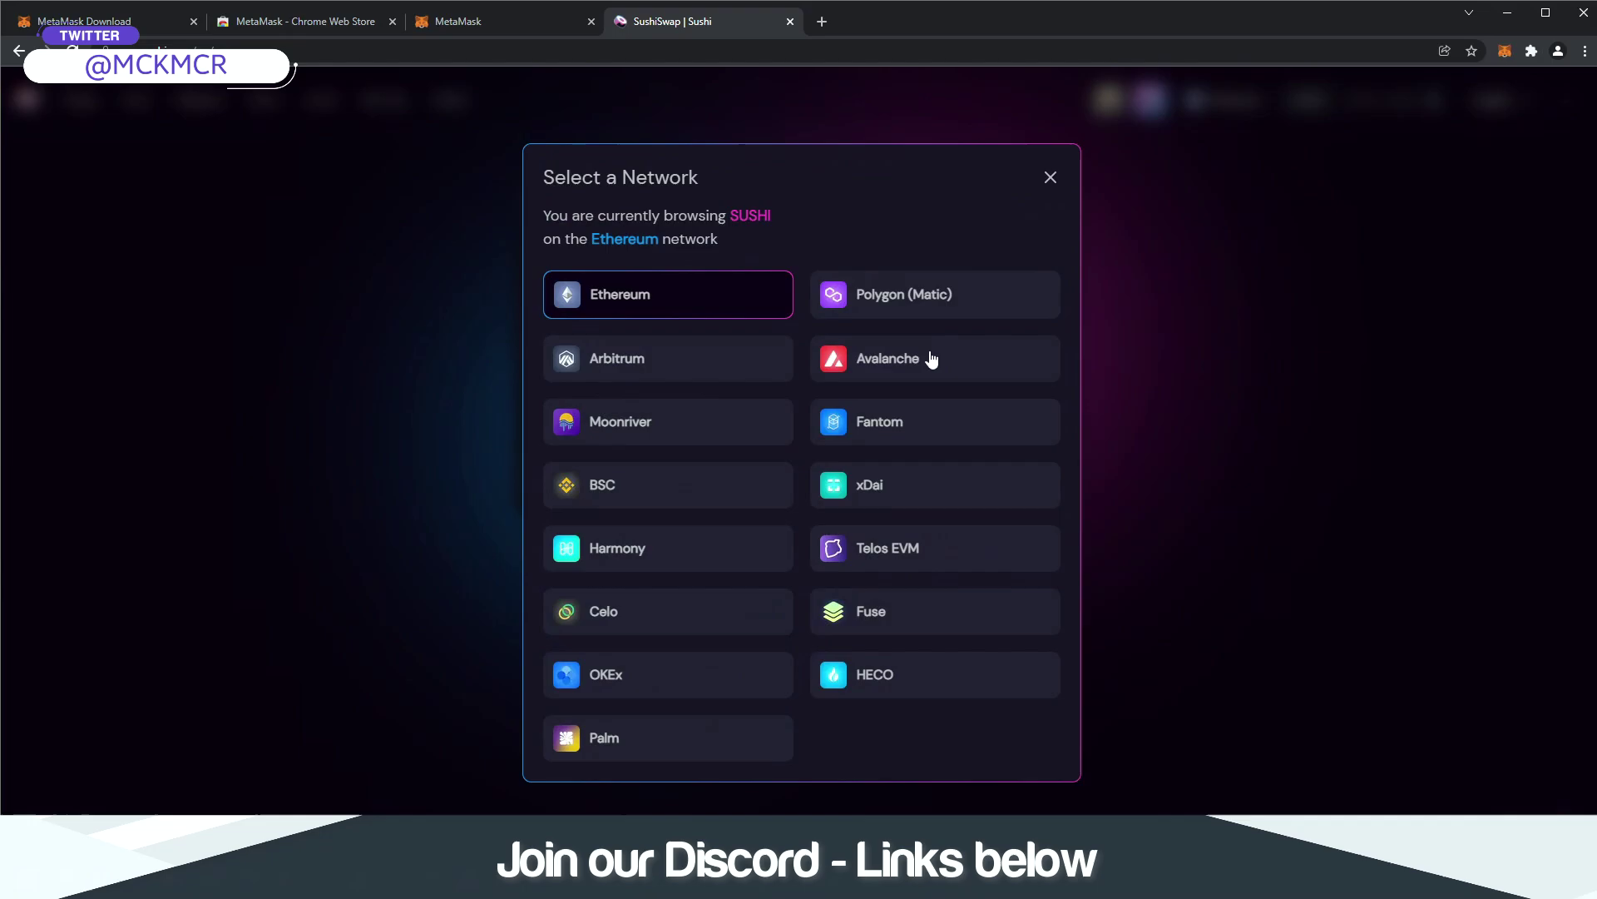
click(887, 355)
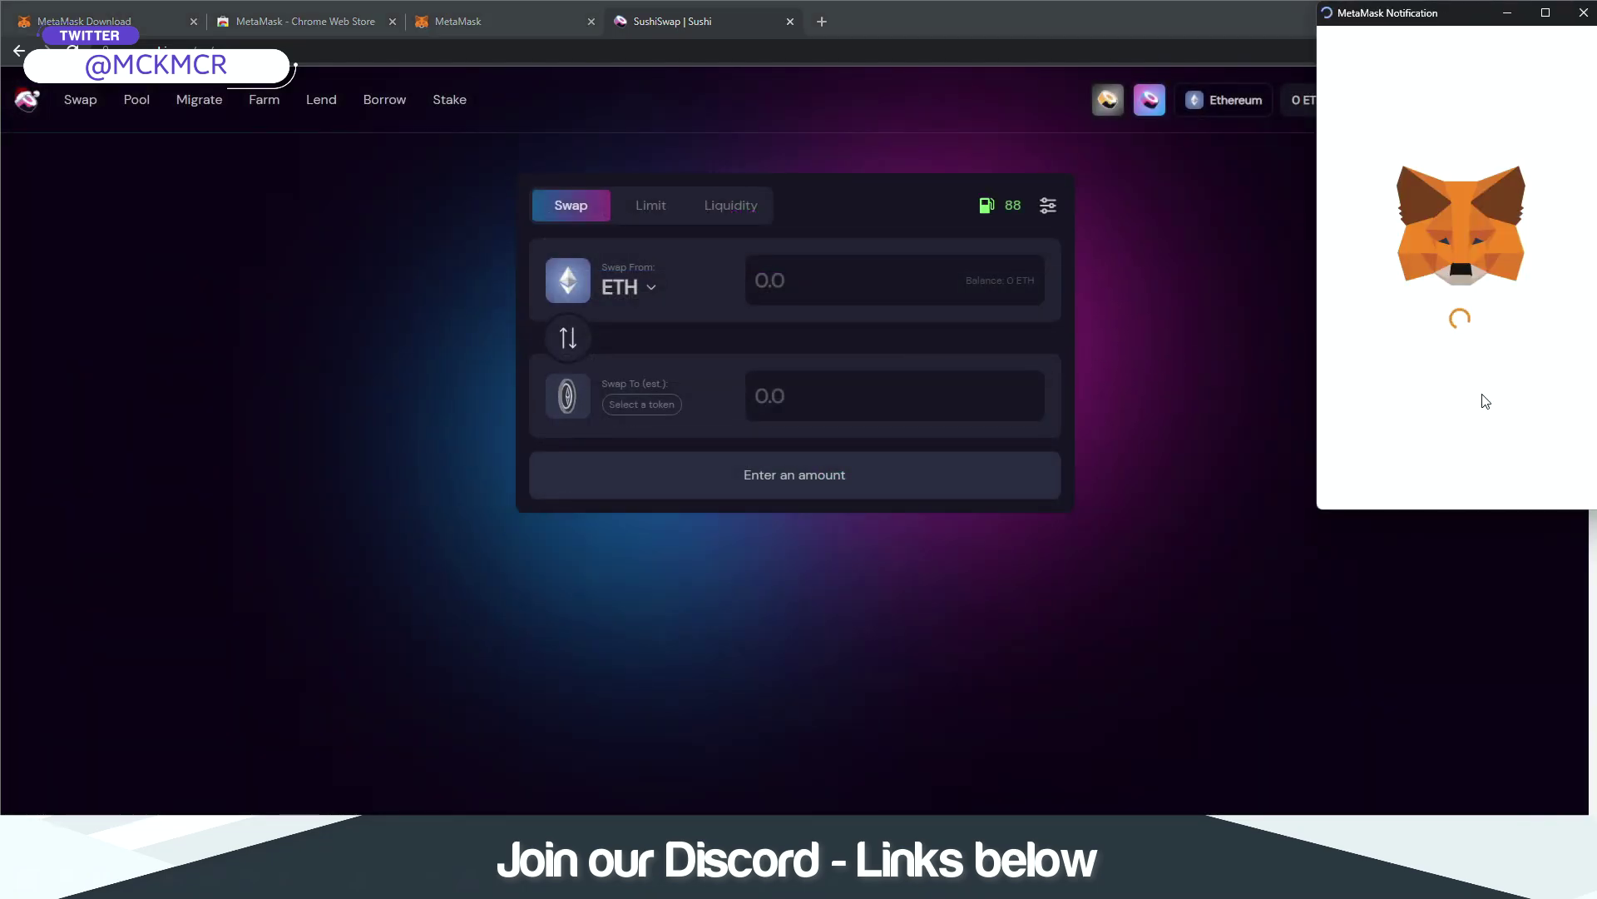
click(1485, 470)
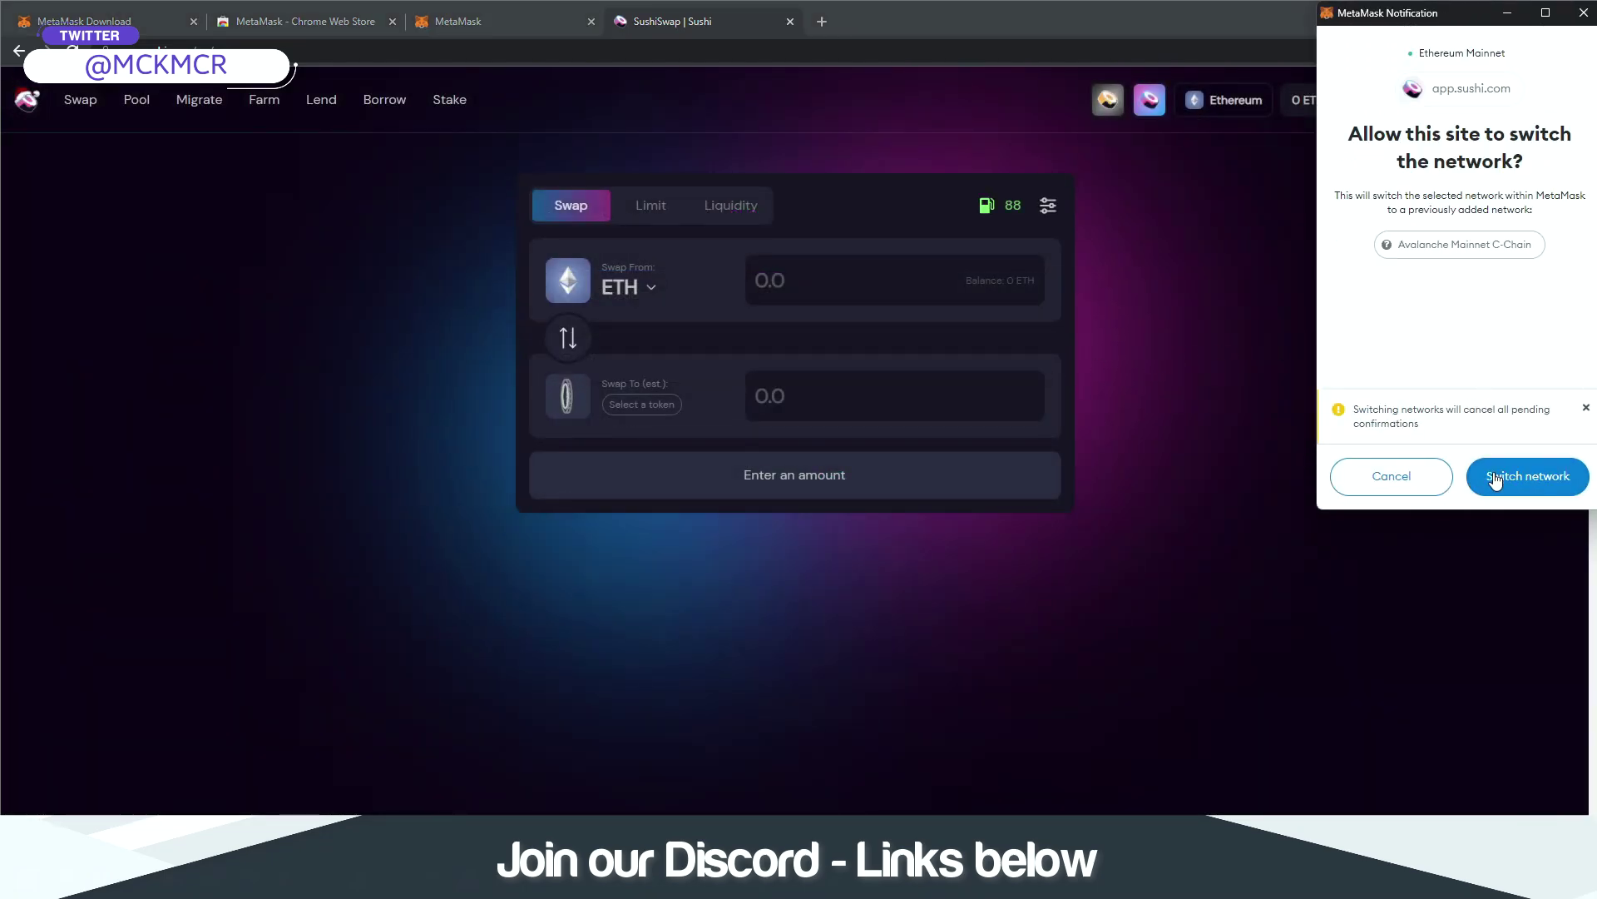
click(1515, 481)
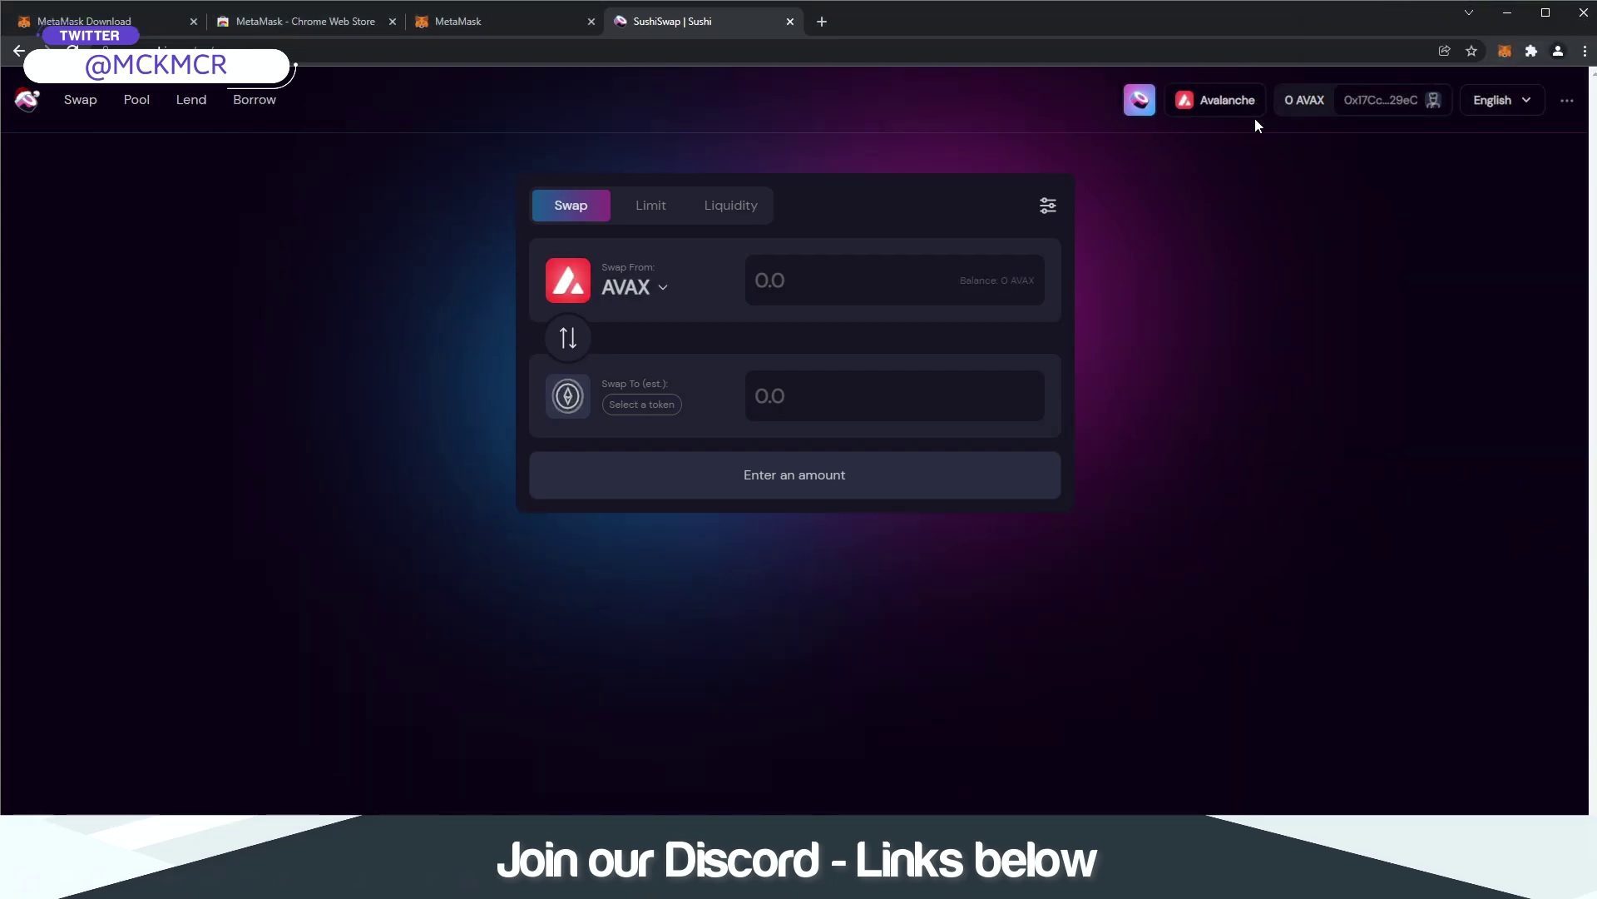
click(626, 287)
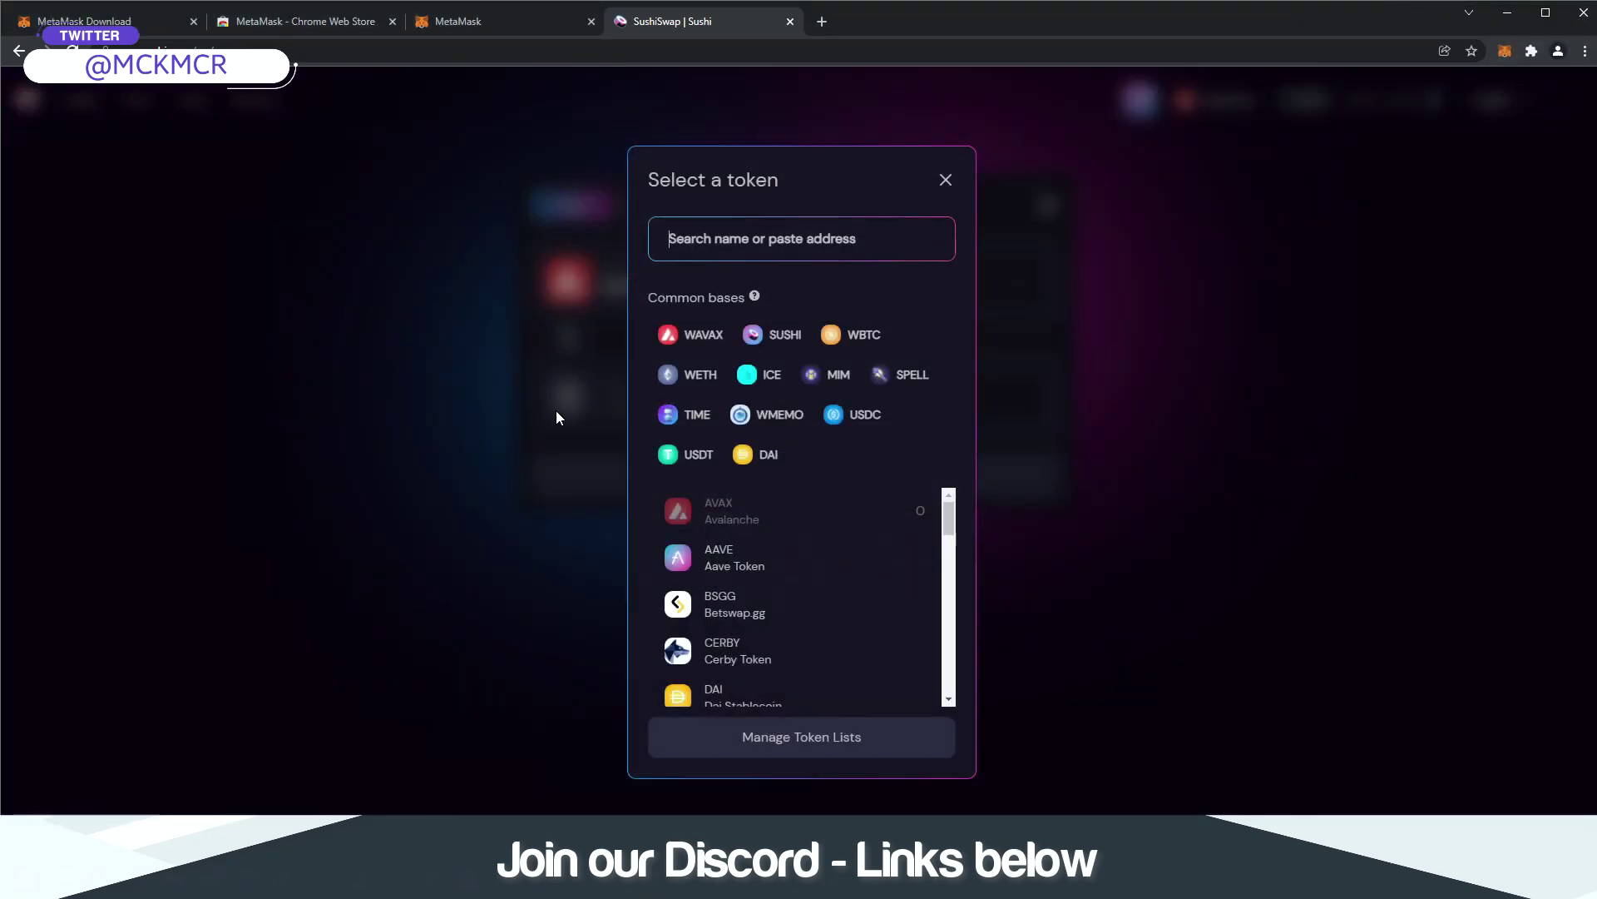
click(946, 179)
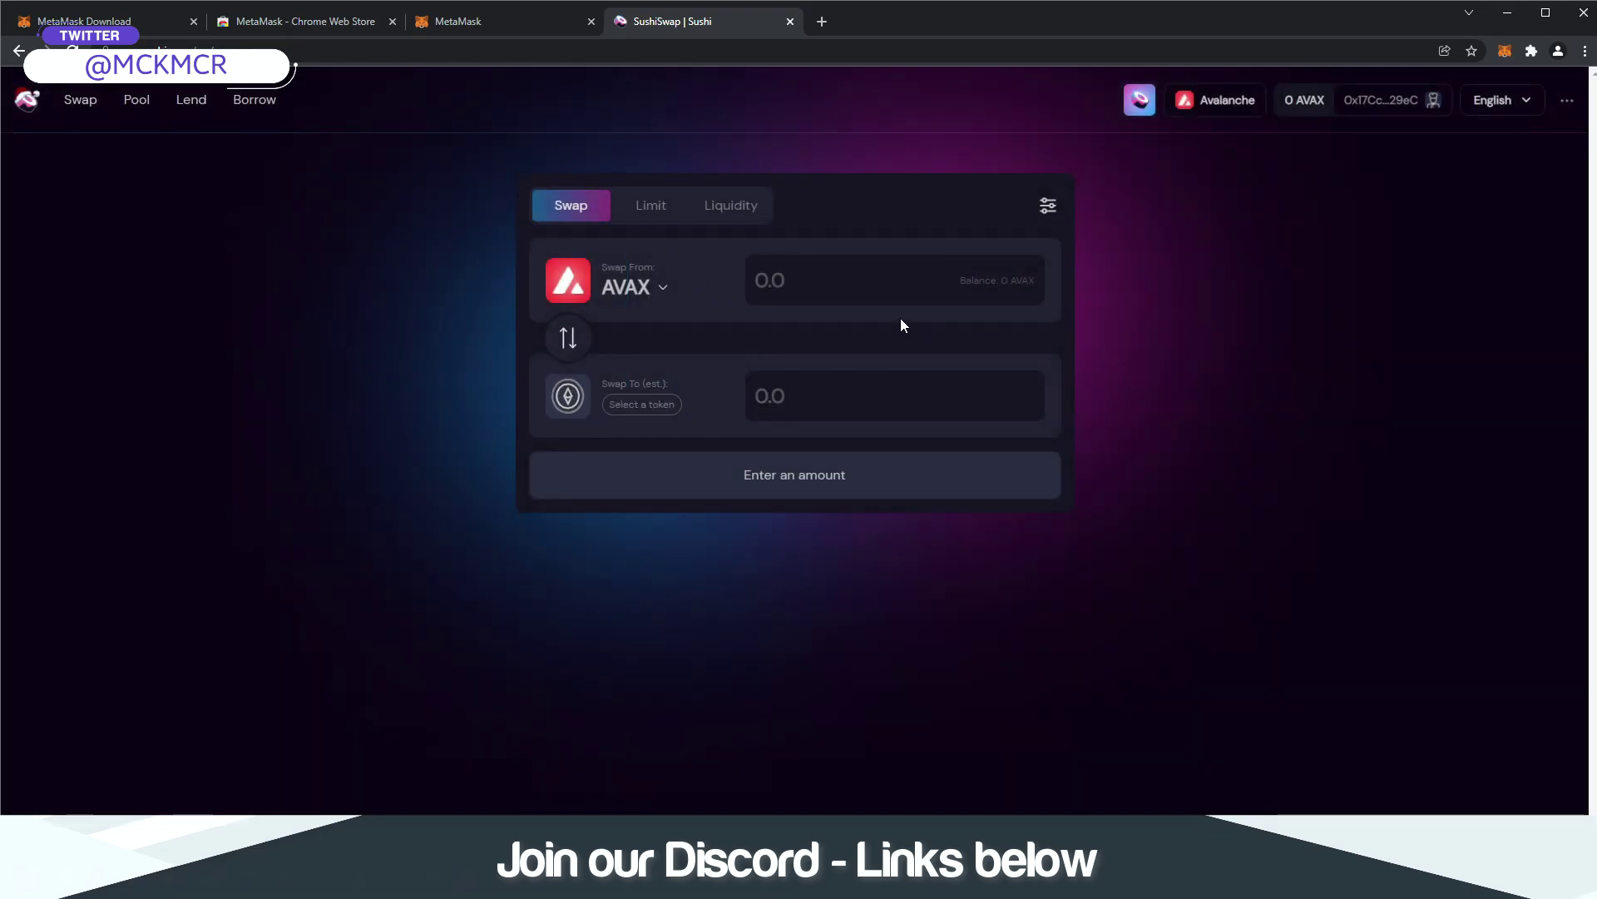
Step: Add the Fantom and Polygon (Matic) networks to MetaMask, approving and switching to each
click(1220, 100)
click(899, 435)
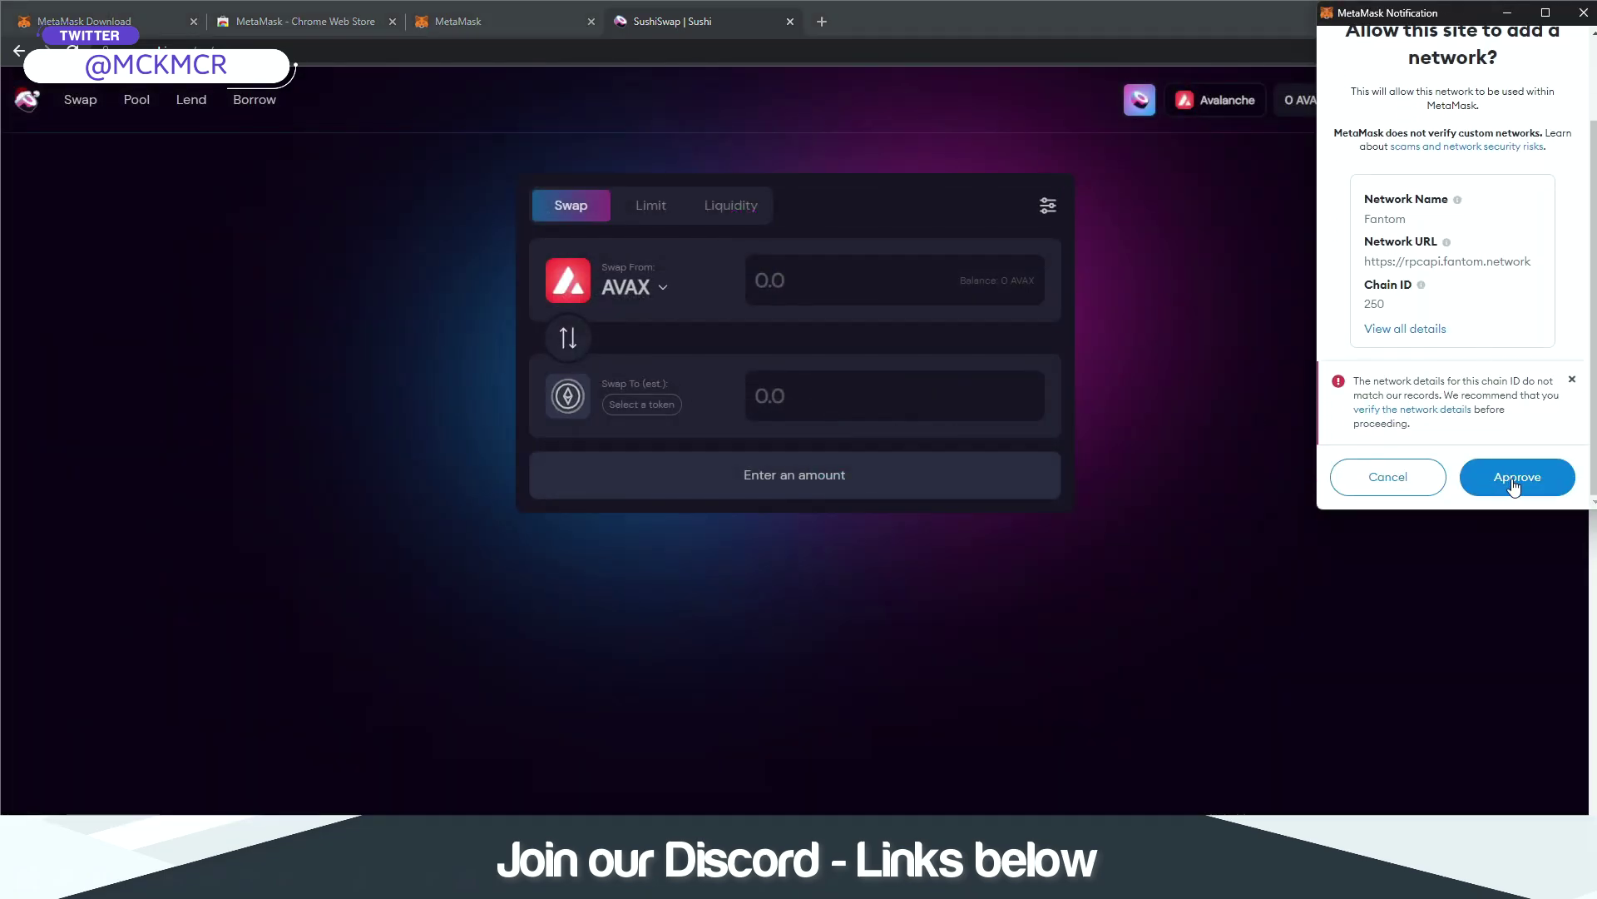
click(1510, 478)
click(1516, 479)
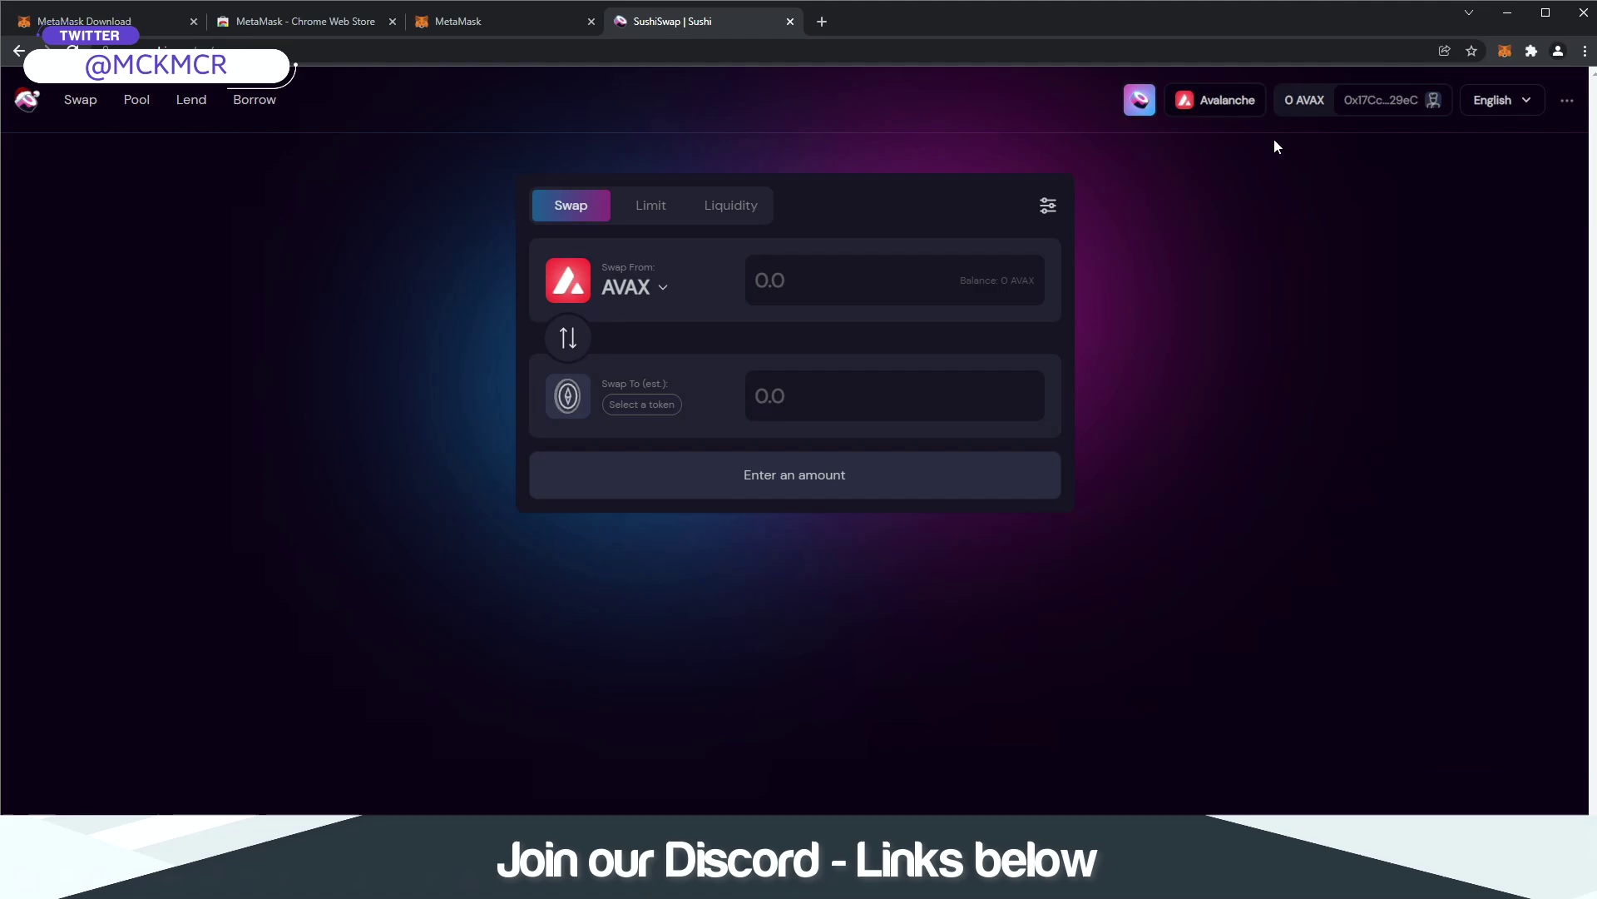
click(1217, 100)
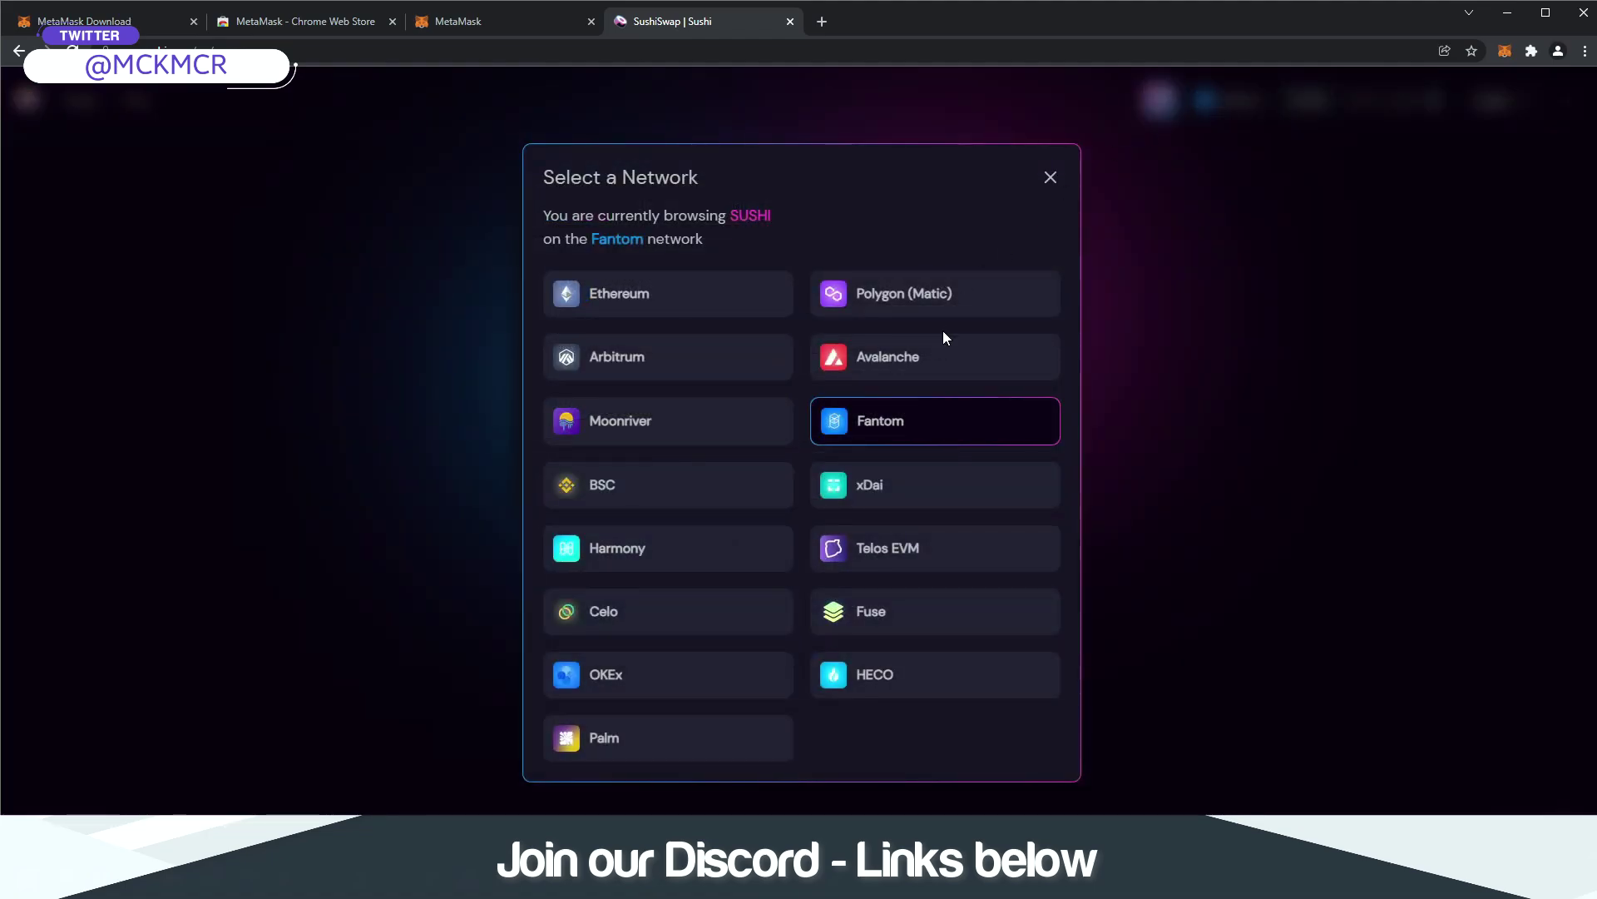
click(877, 308)
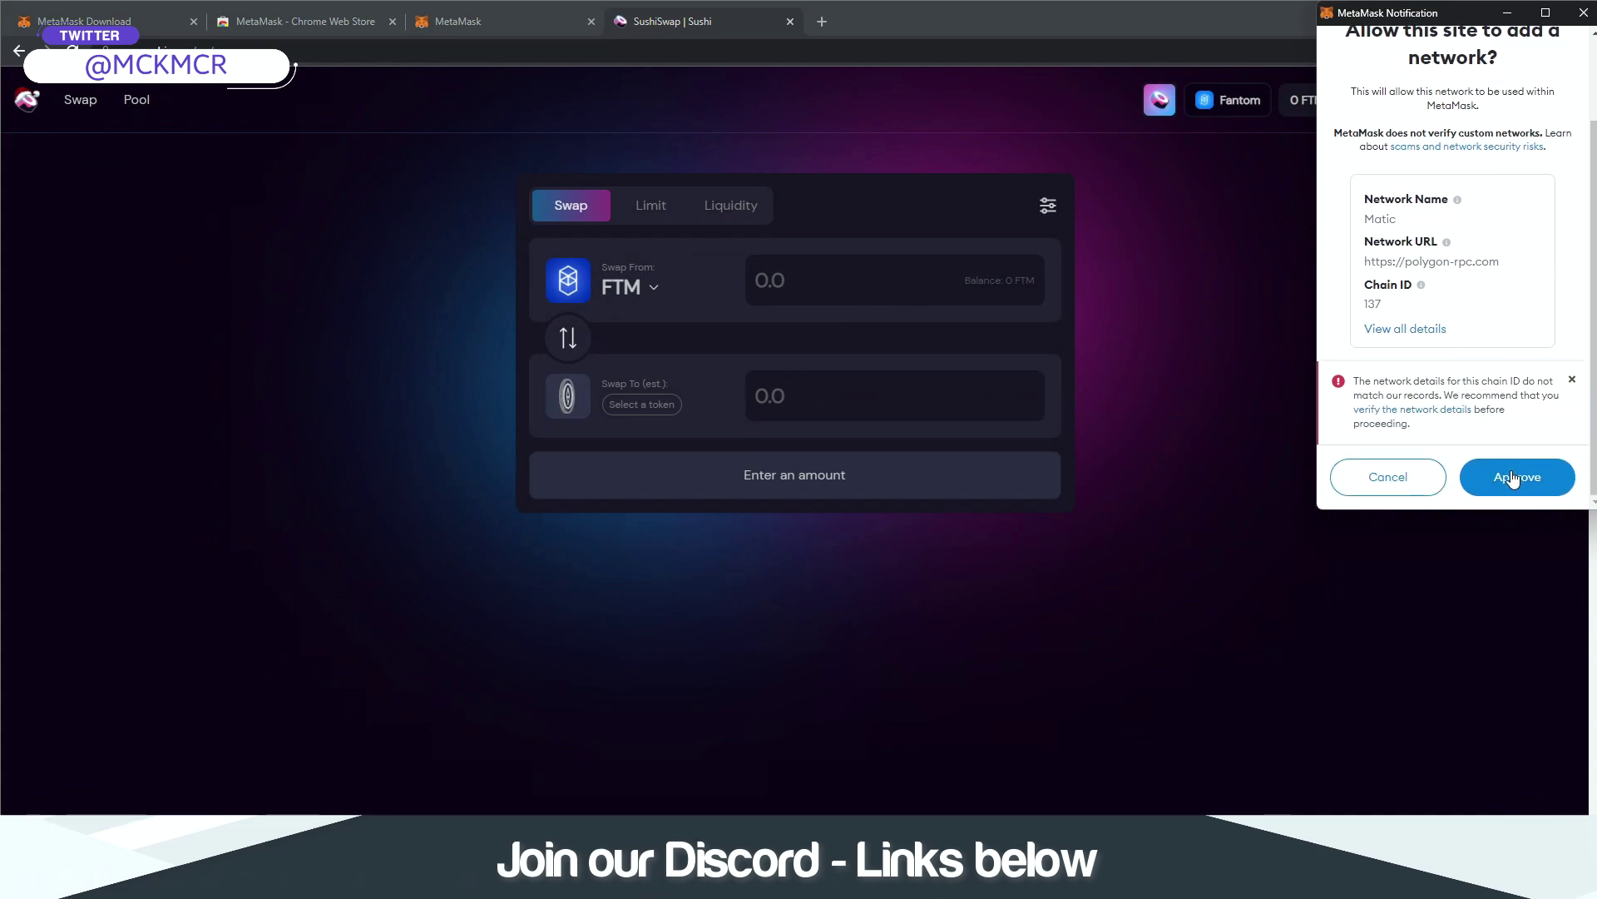
click(1513, 479)
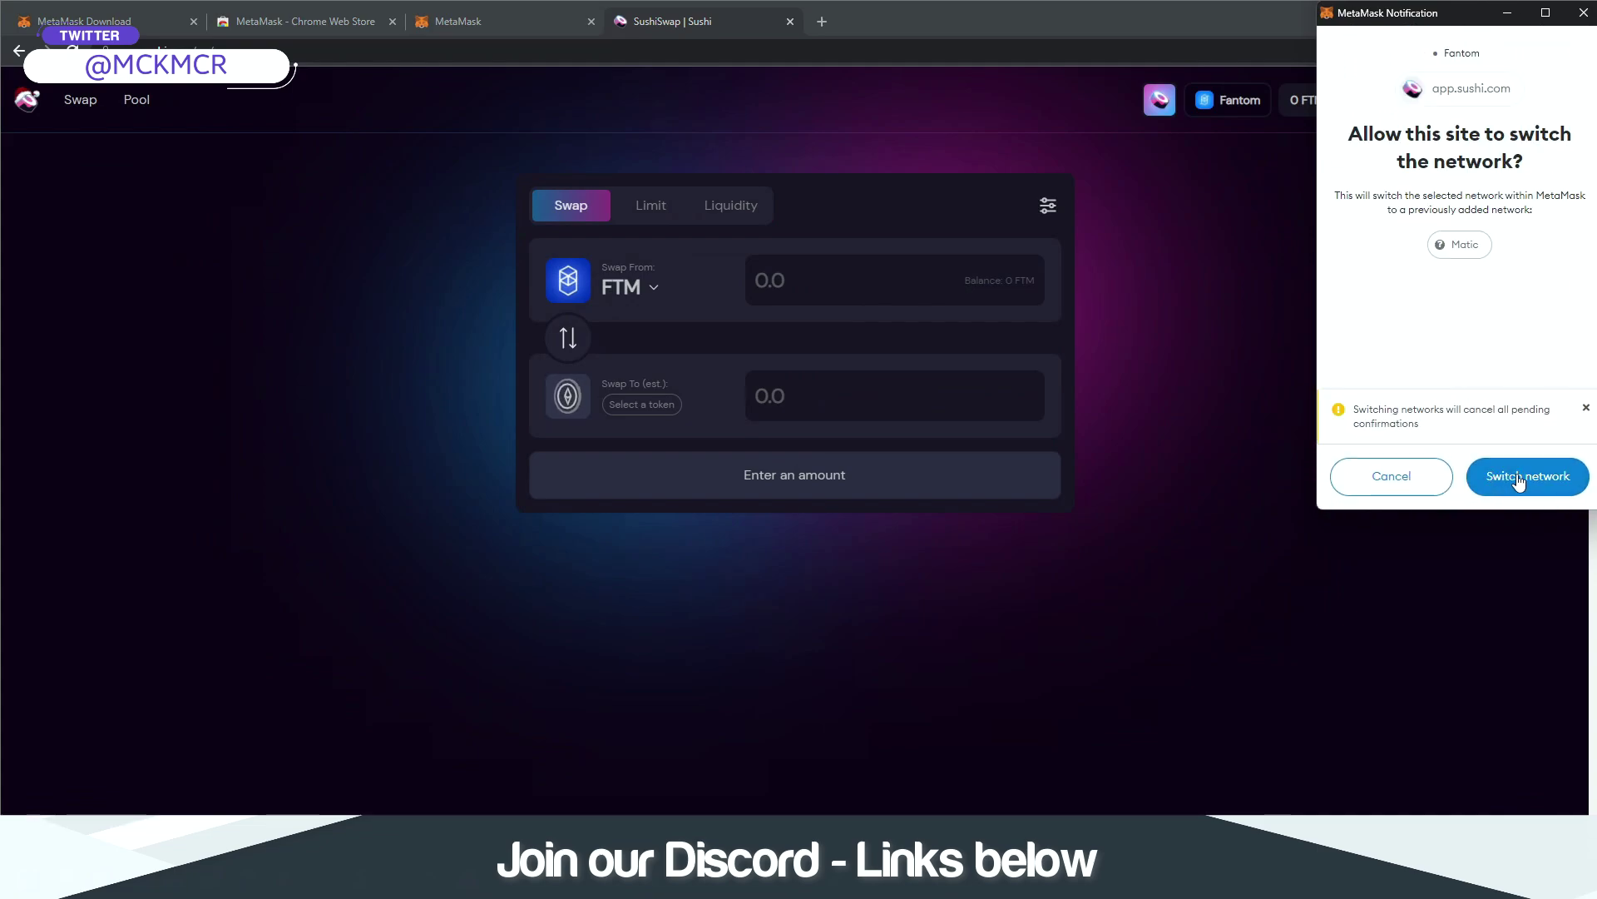
click(1519, 478)
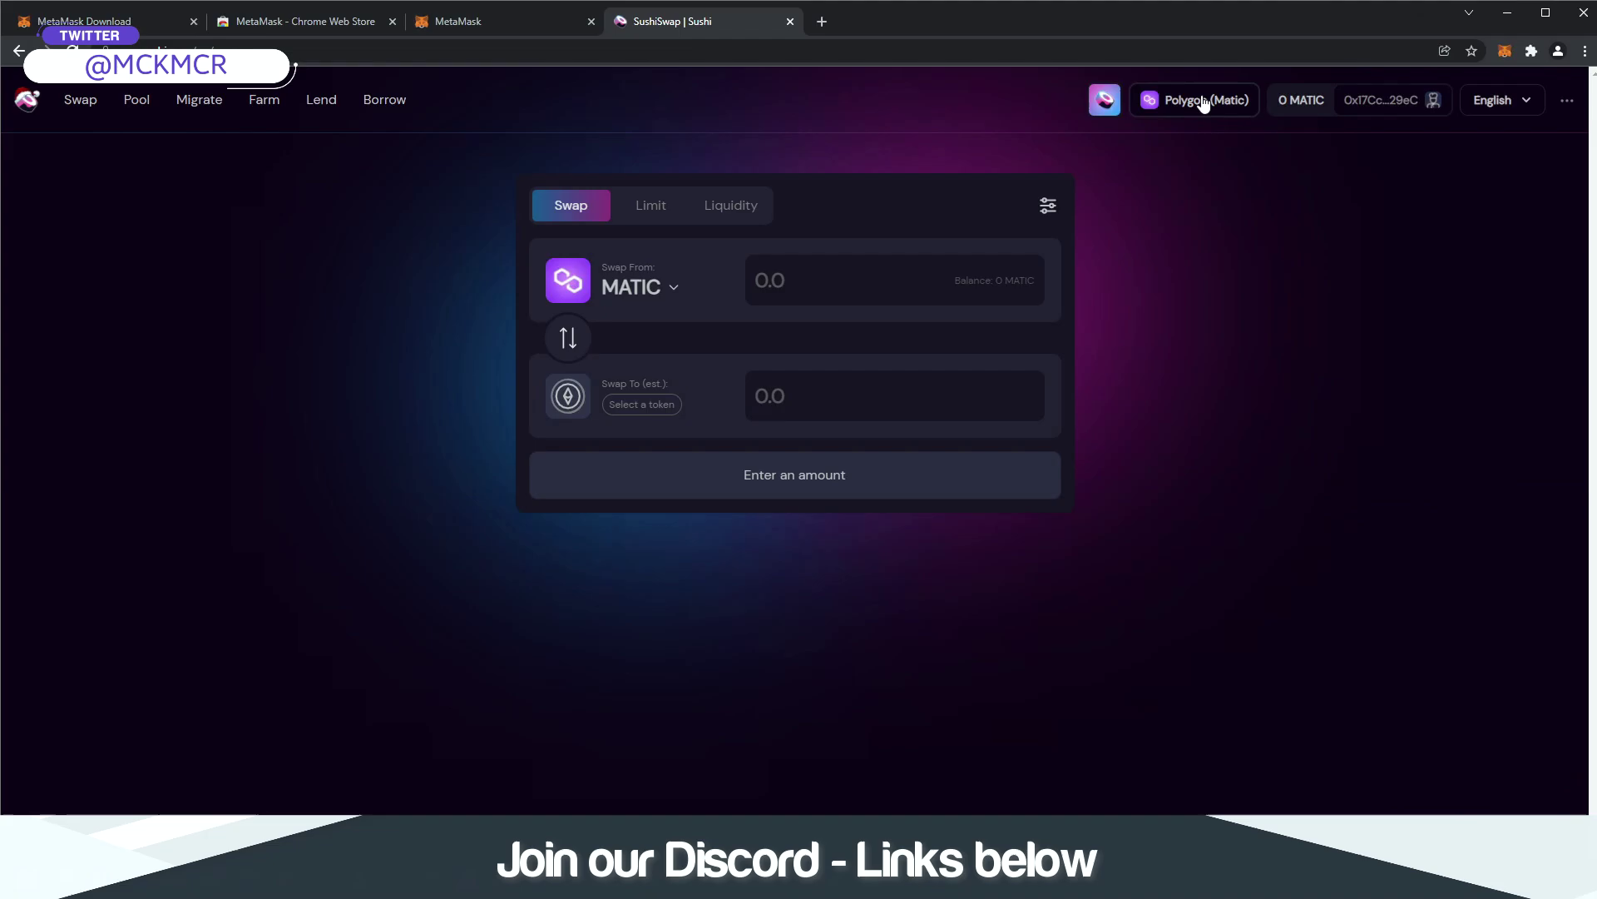
Step: Add the Harmony network and switch to it, so SushiSwap shows a 0 ONE balance
click(1203, 102)
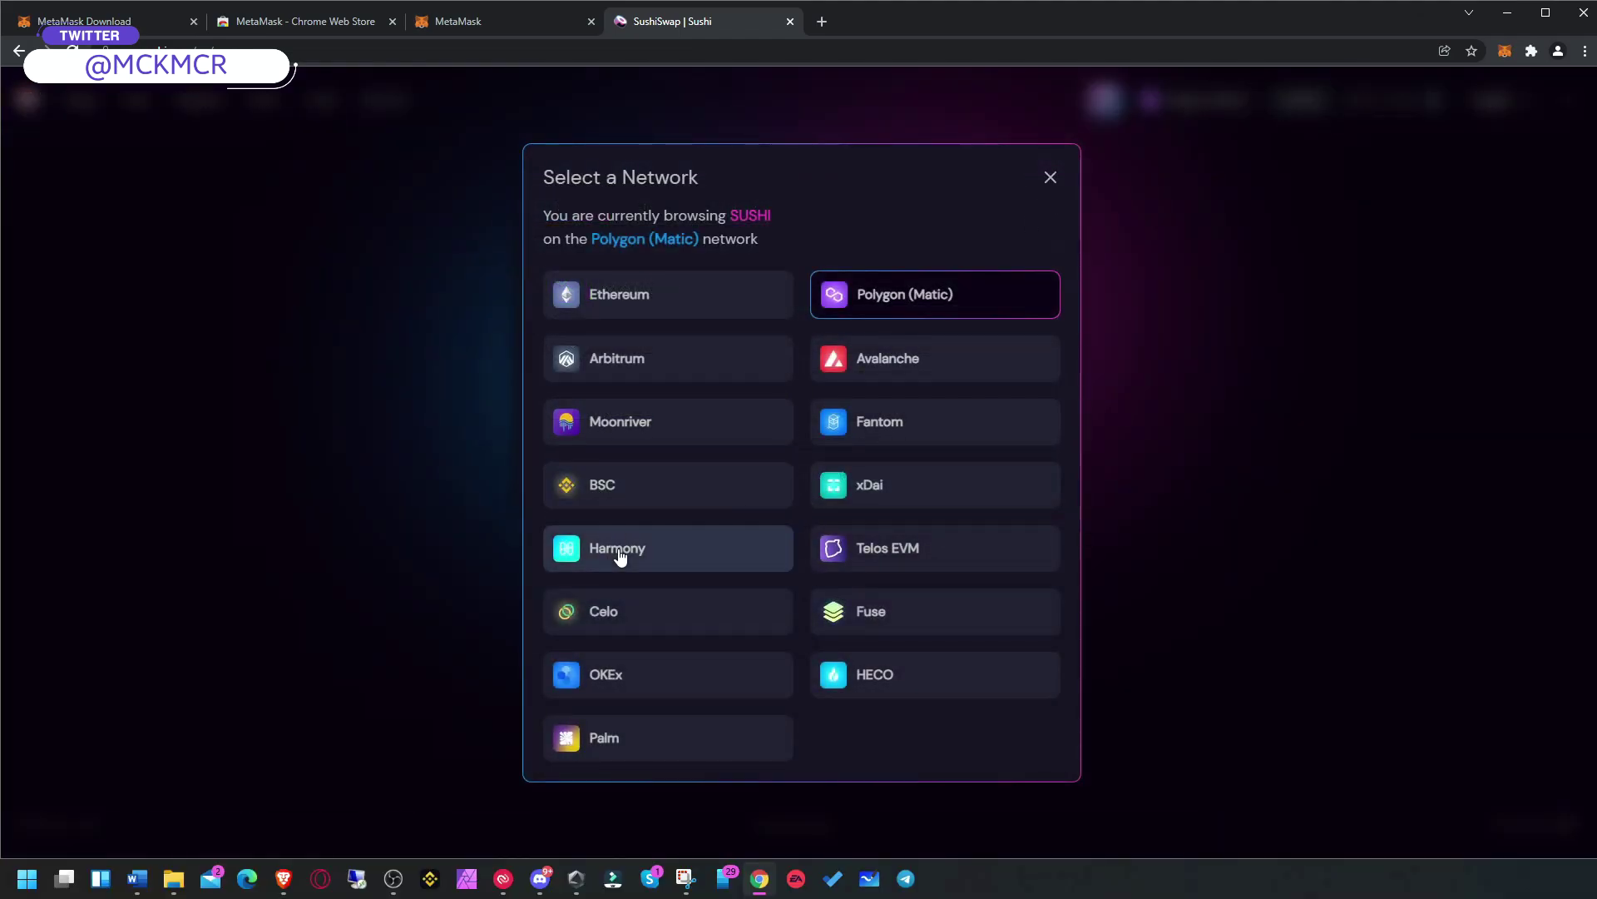
click(618, 549)
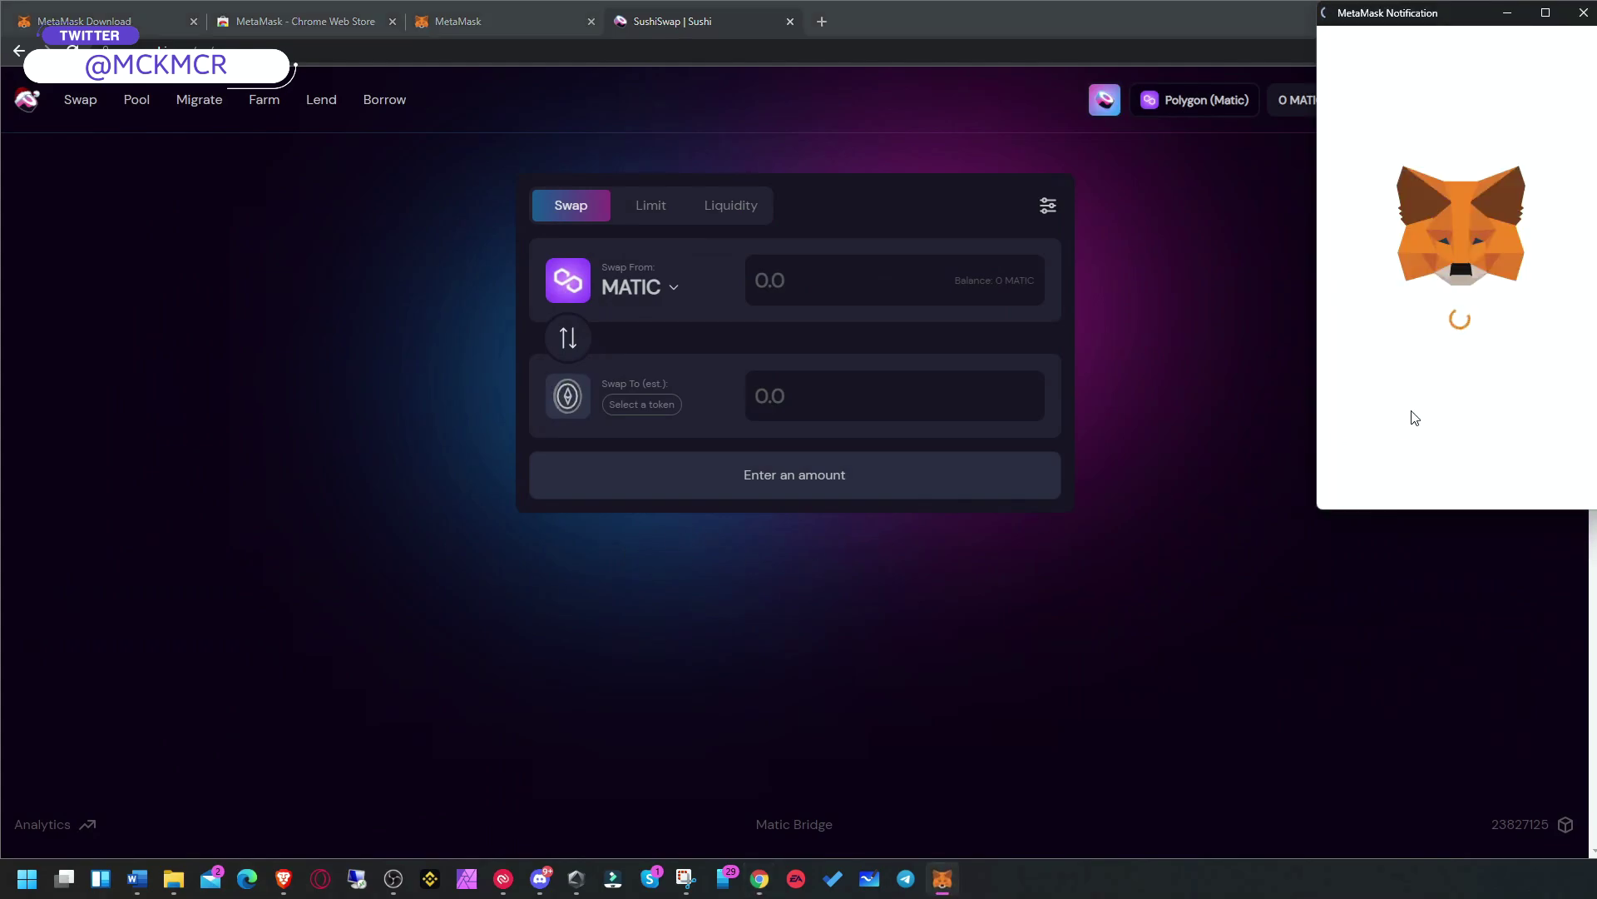
scroll(1430, 407, down, 5)
click(1511, 481)
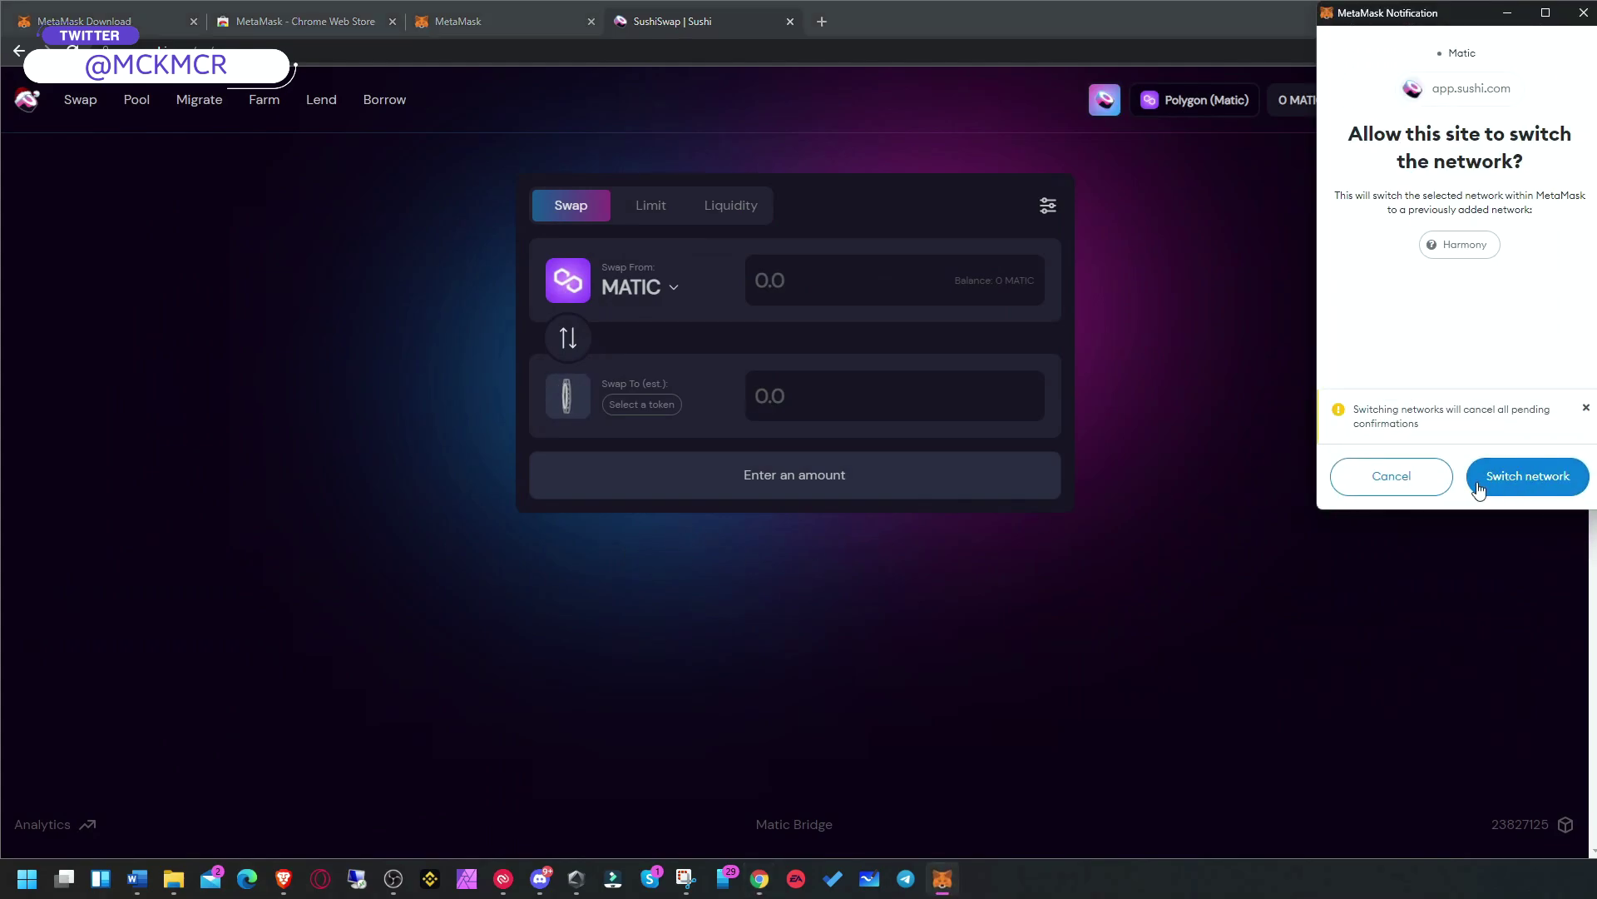
click(1528, 481)
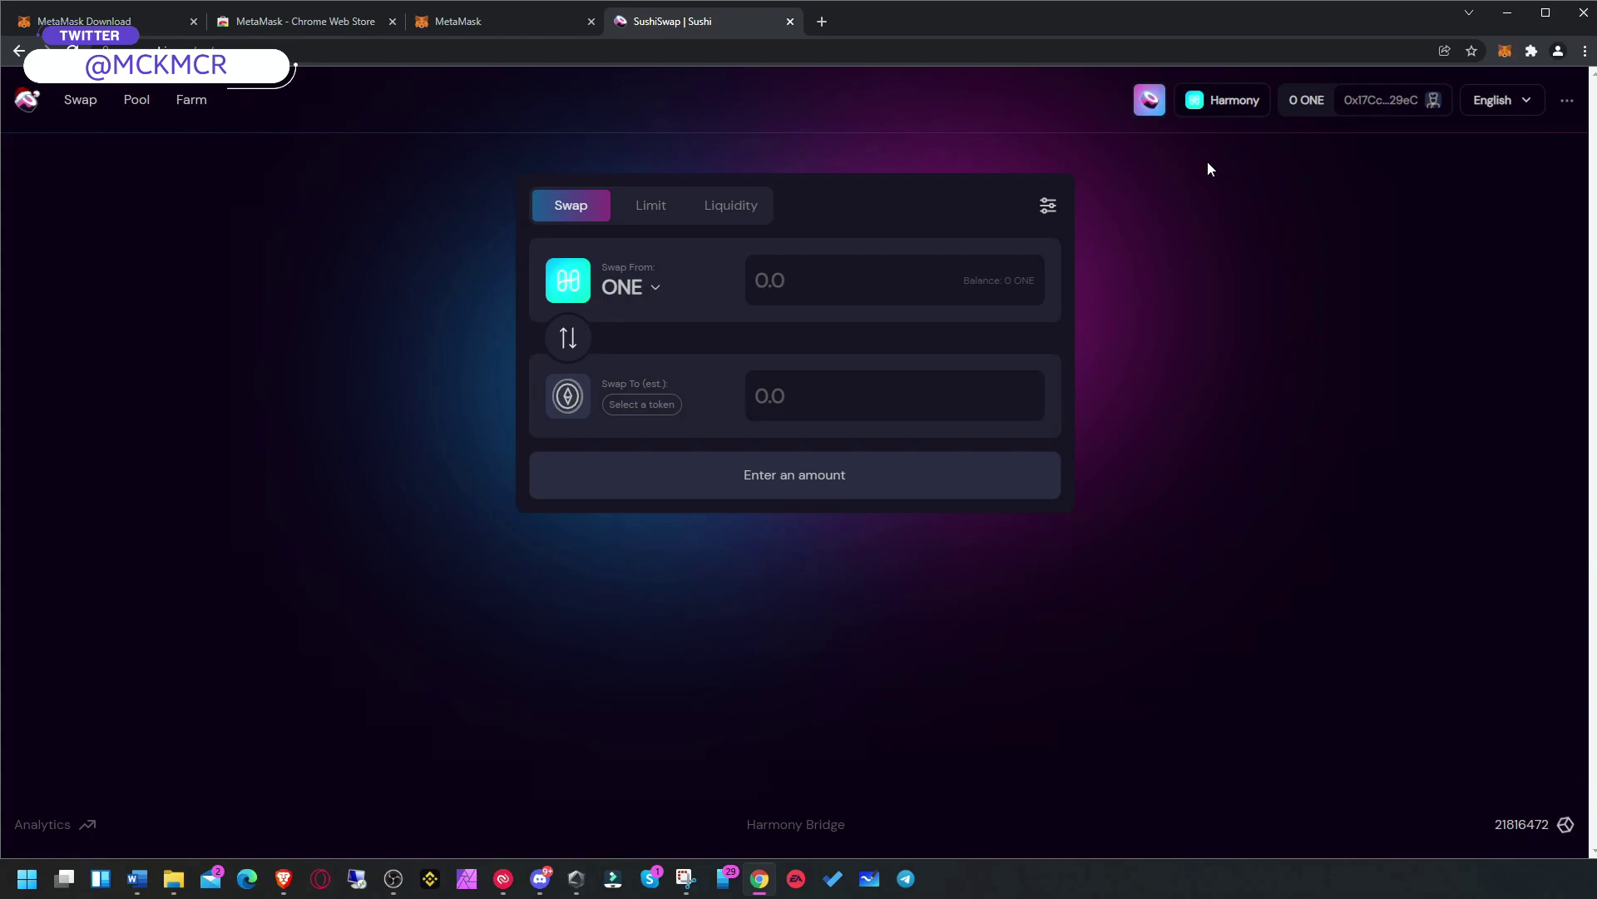
Step: Review the networks listed in MetaMask and in SushiSwap without changing either
click(1506, 52)
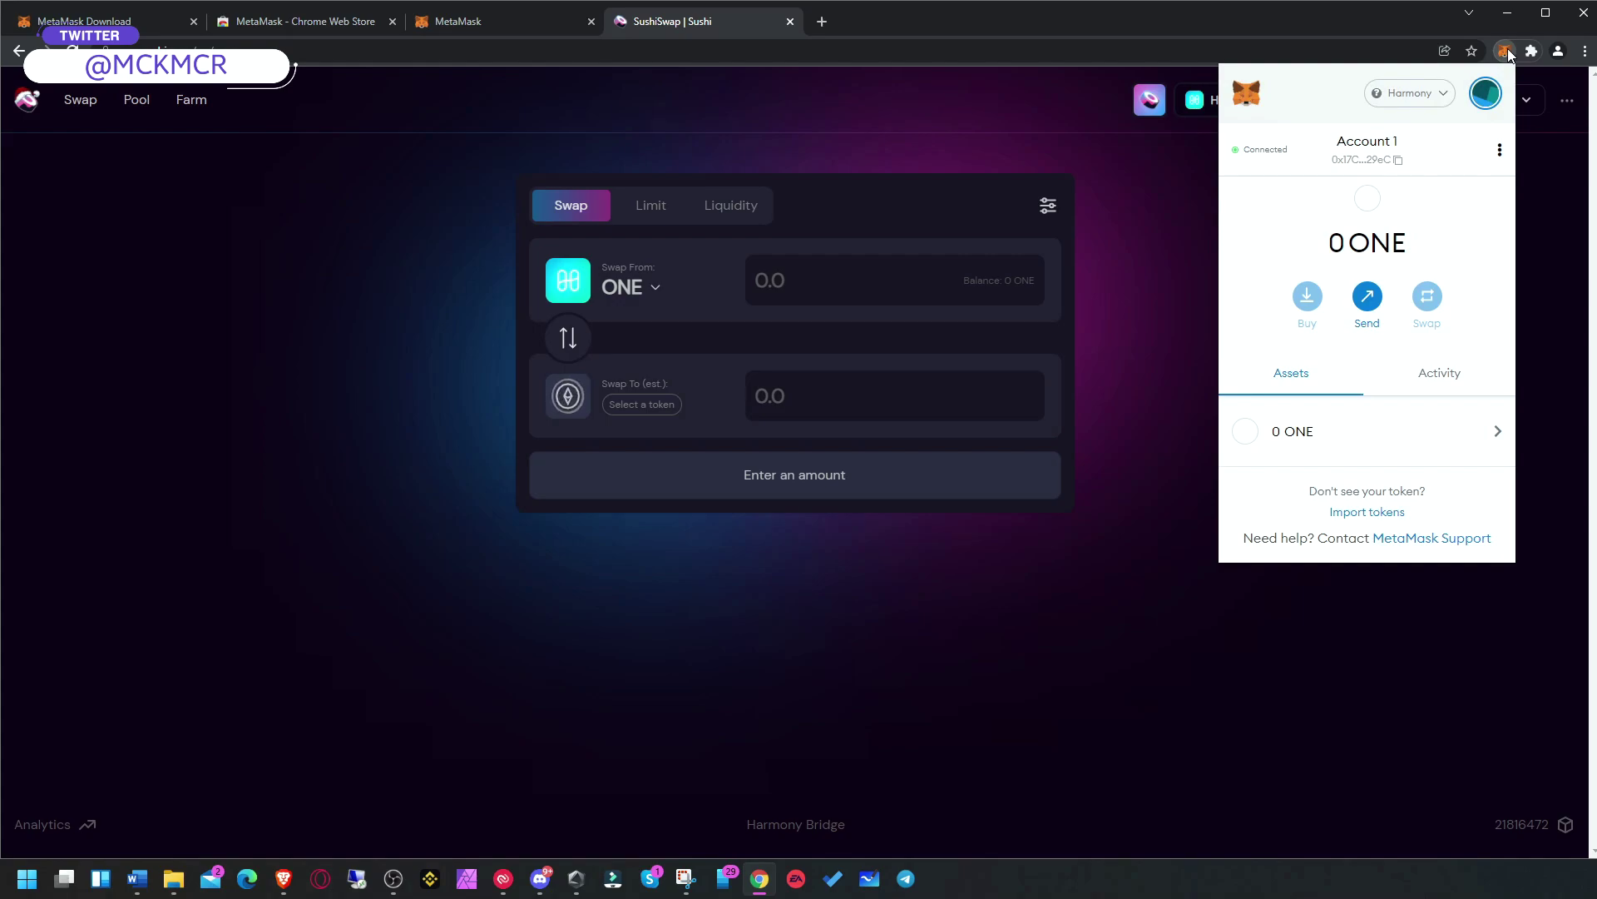
click(1412, 96)
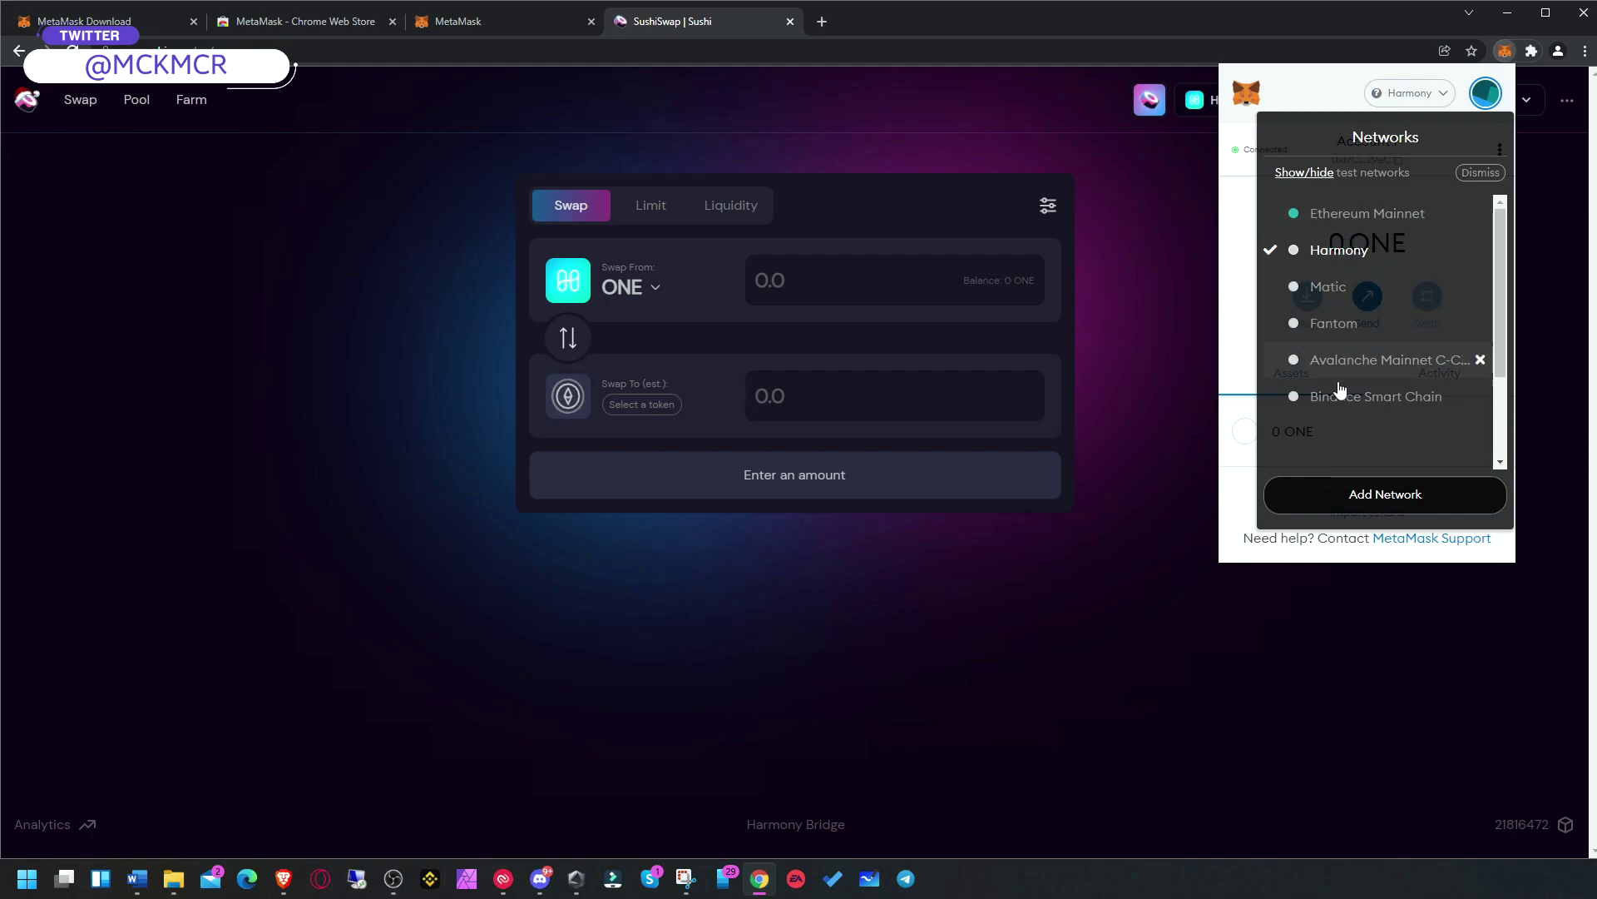
click(1136, 280)
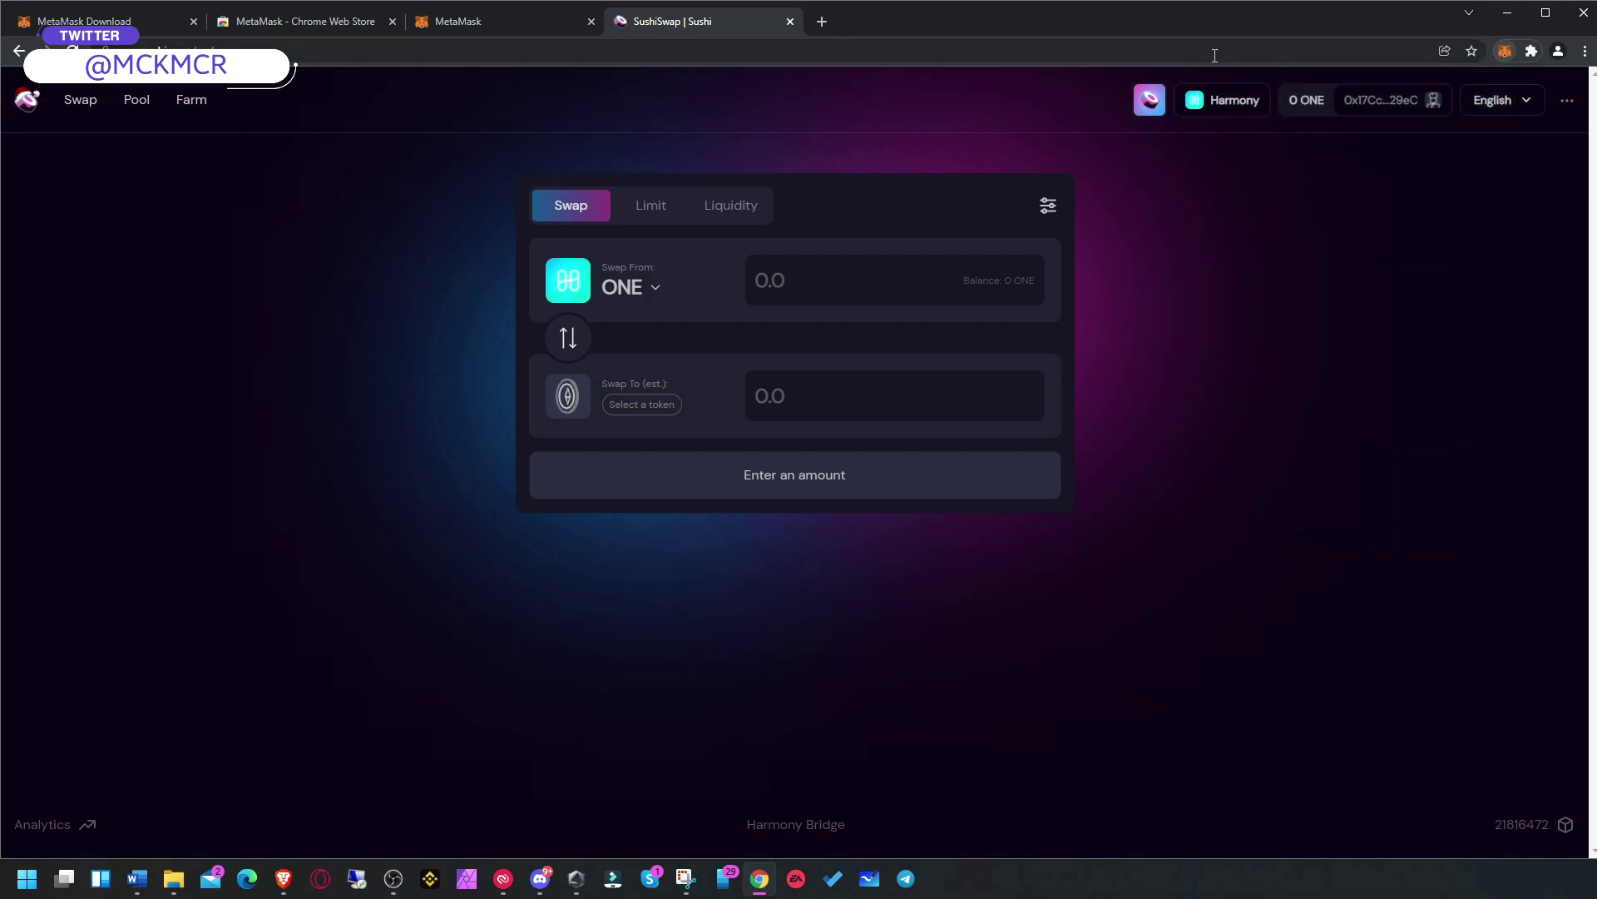
click(1231, 98)
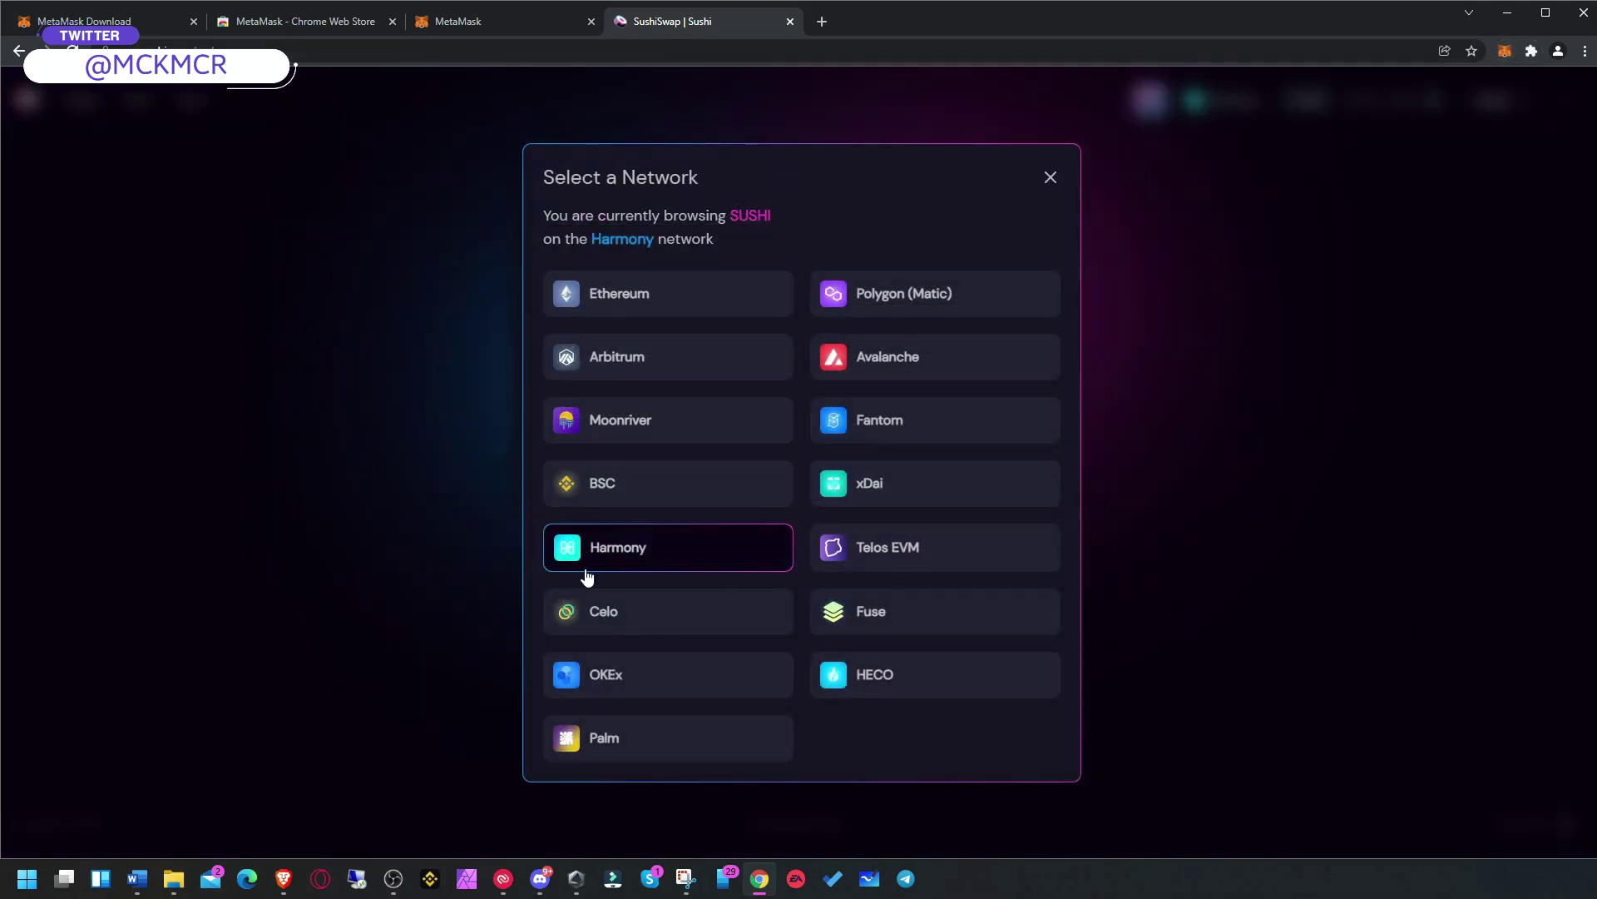
click(1176, 496)
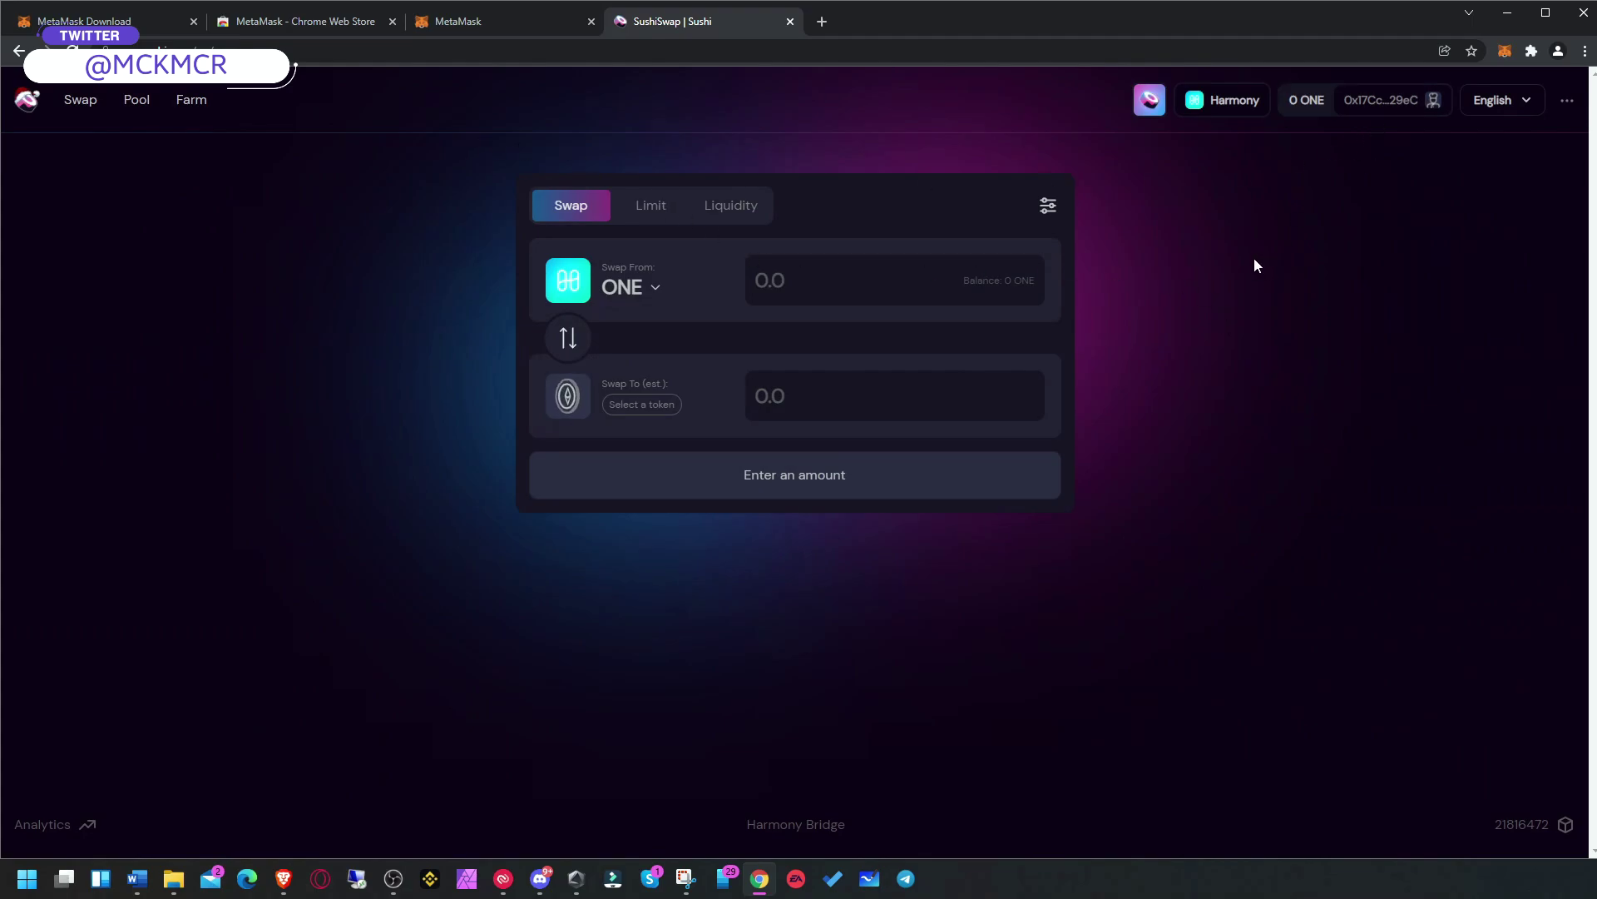
Step: Switch the MetaMask wallet to Avalanche Mainnet C-Chain, showing 0 AVAX
click(1505, 51)
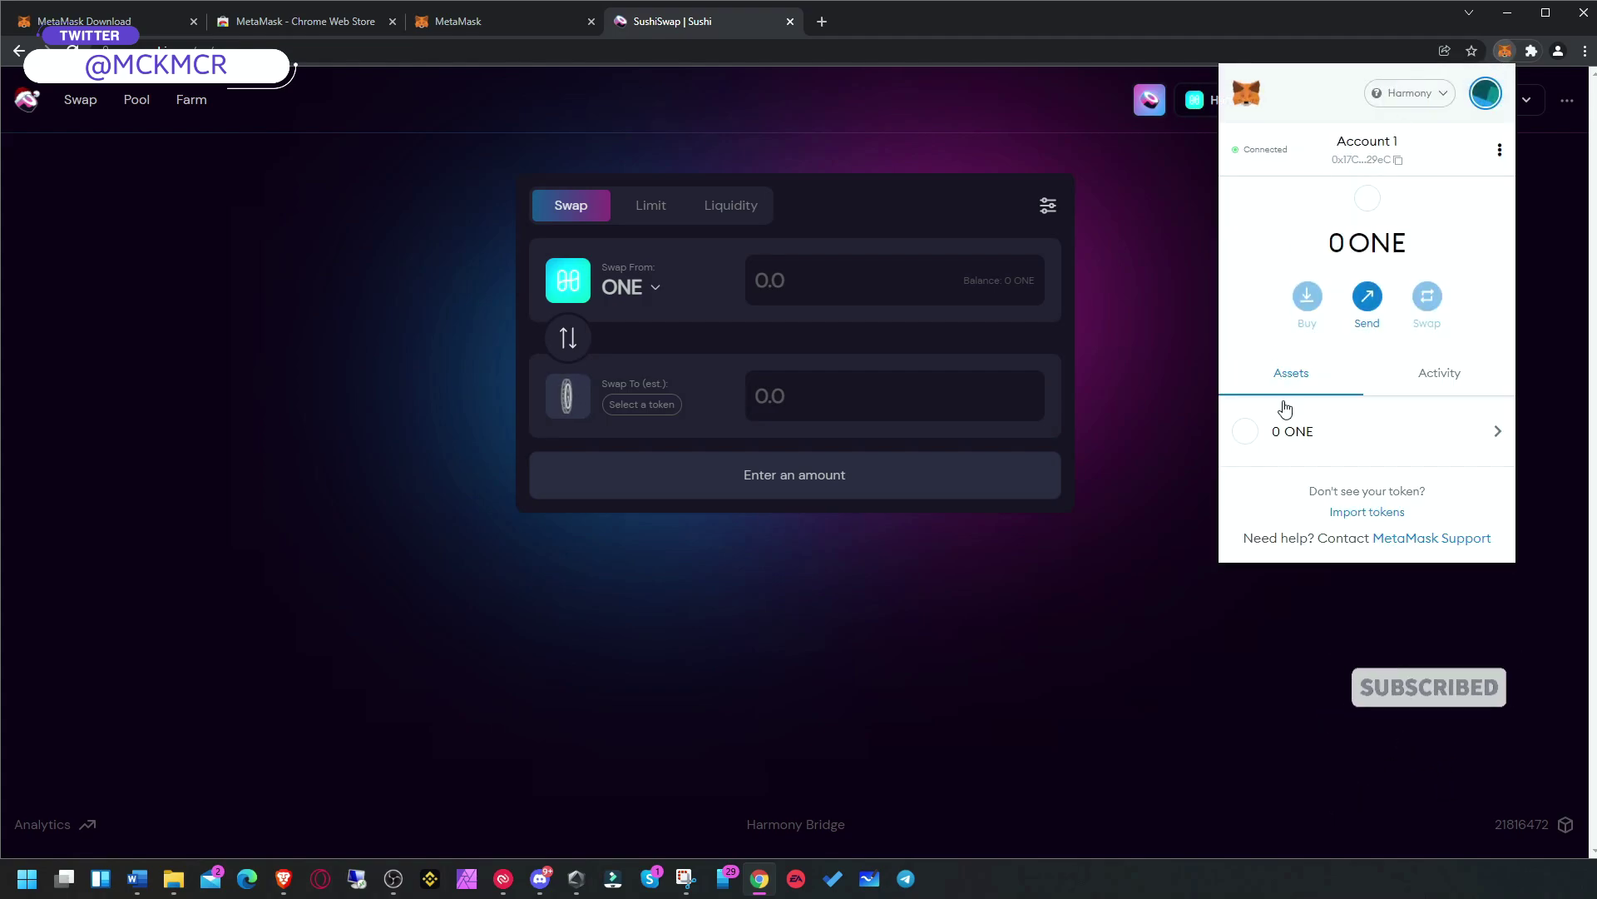
click(1412, 95)
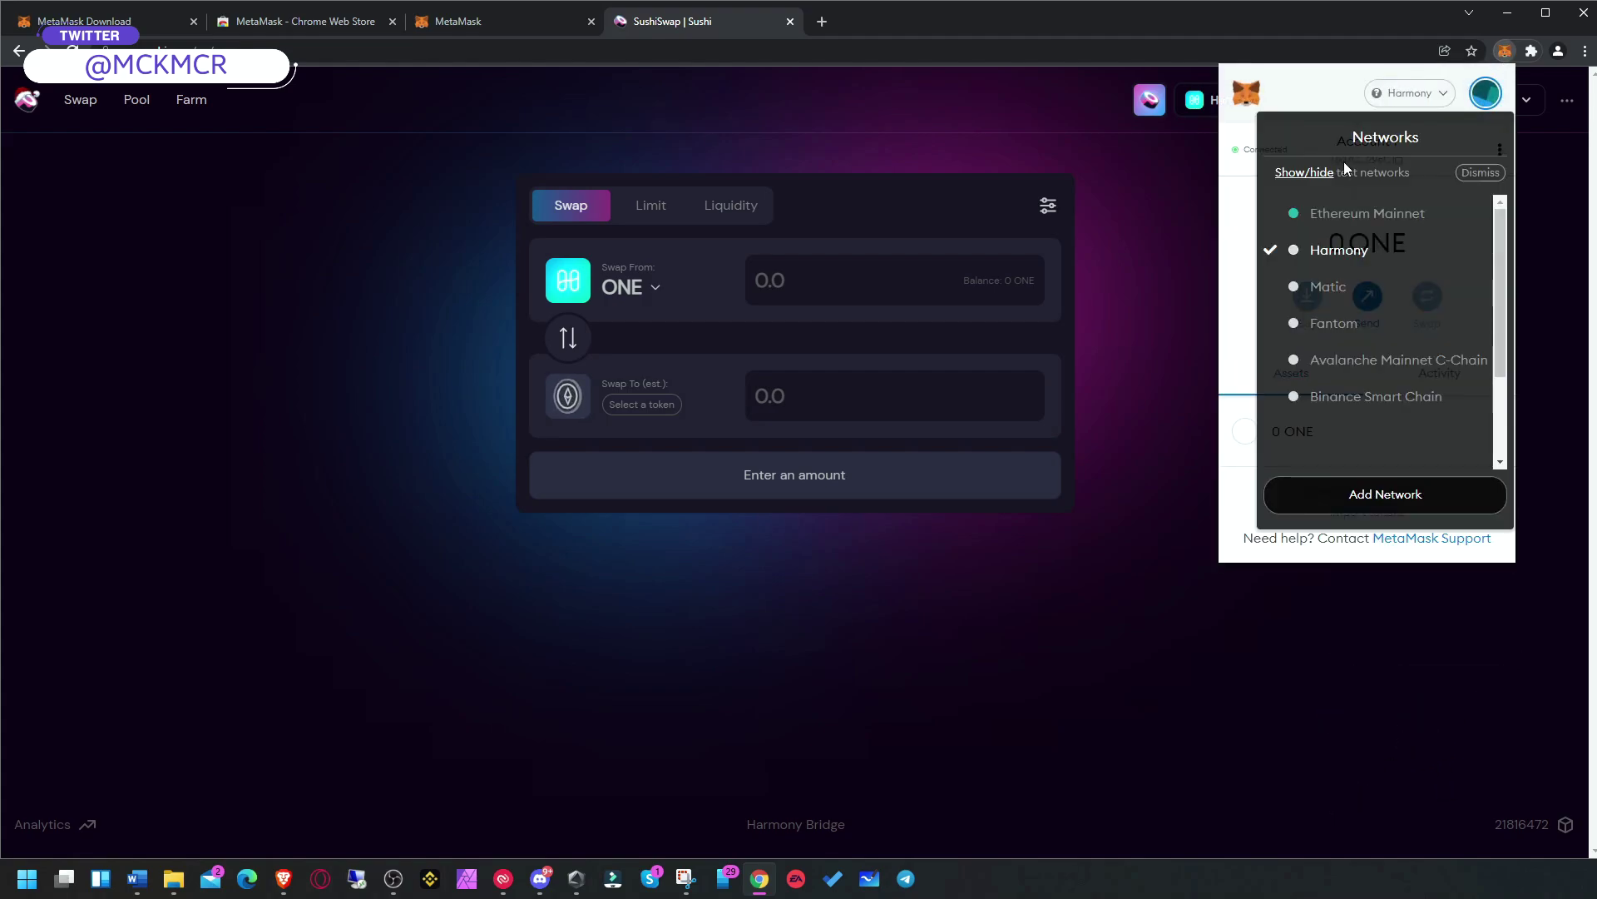
click(1337, 362)
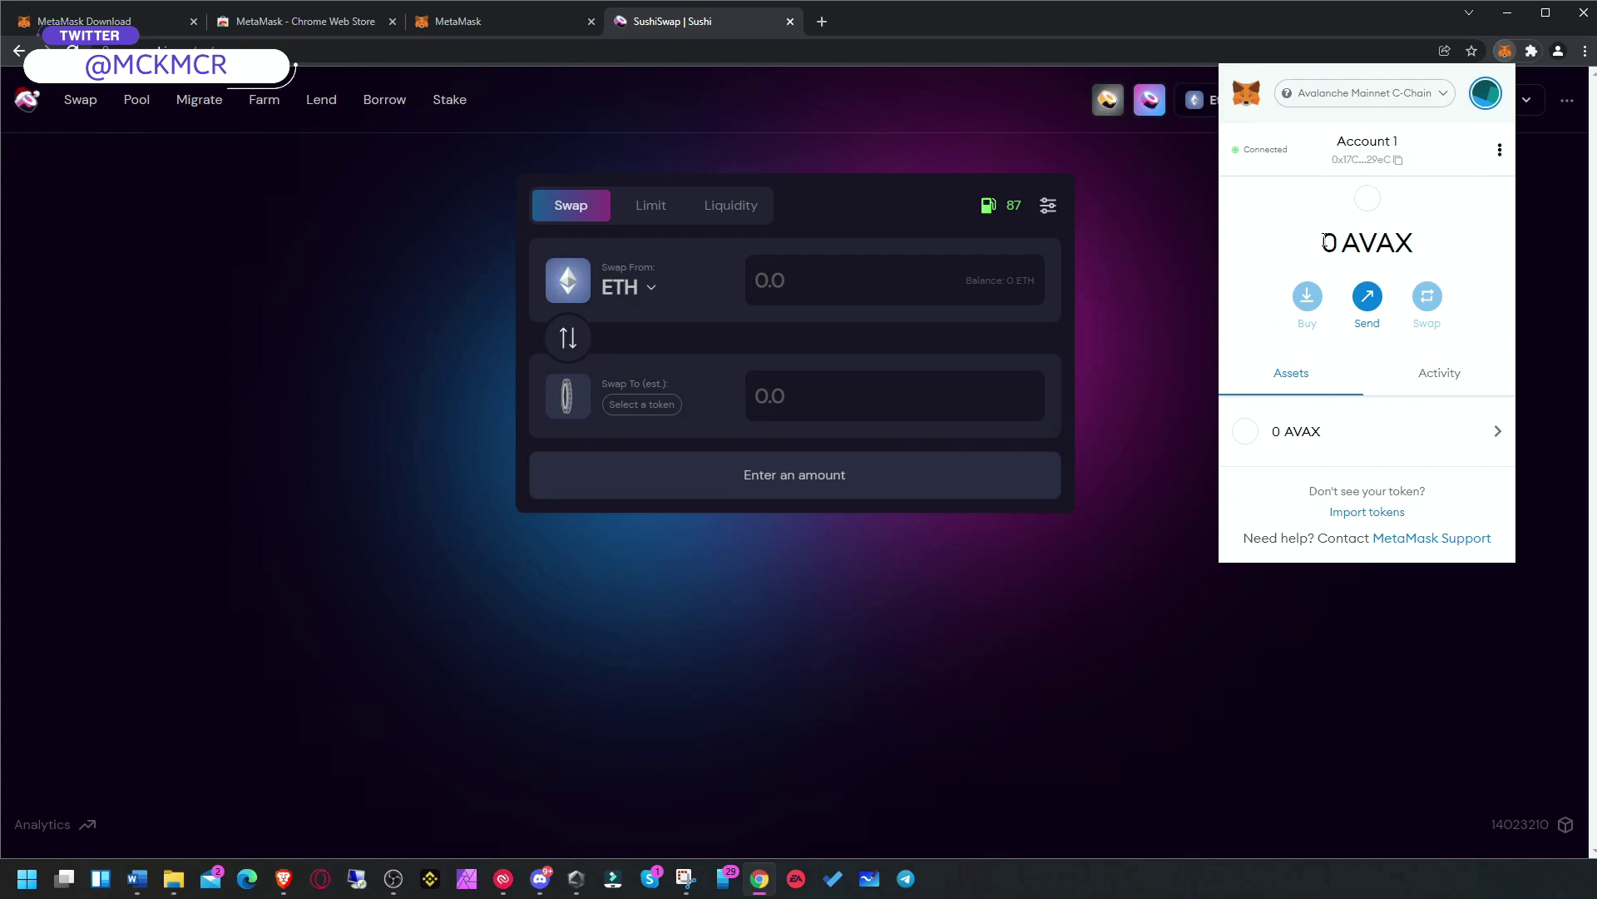
right_click(1188, 437)
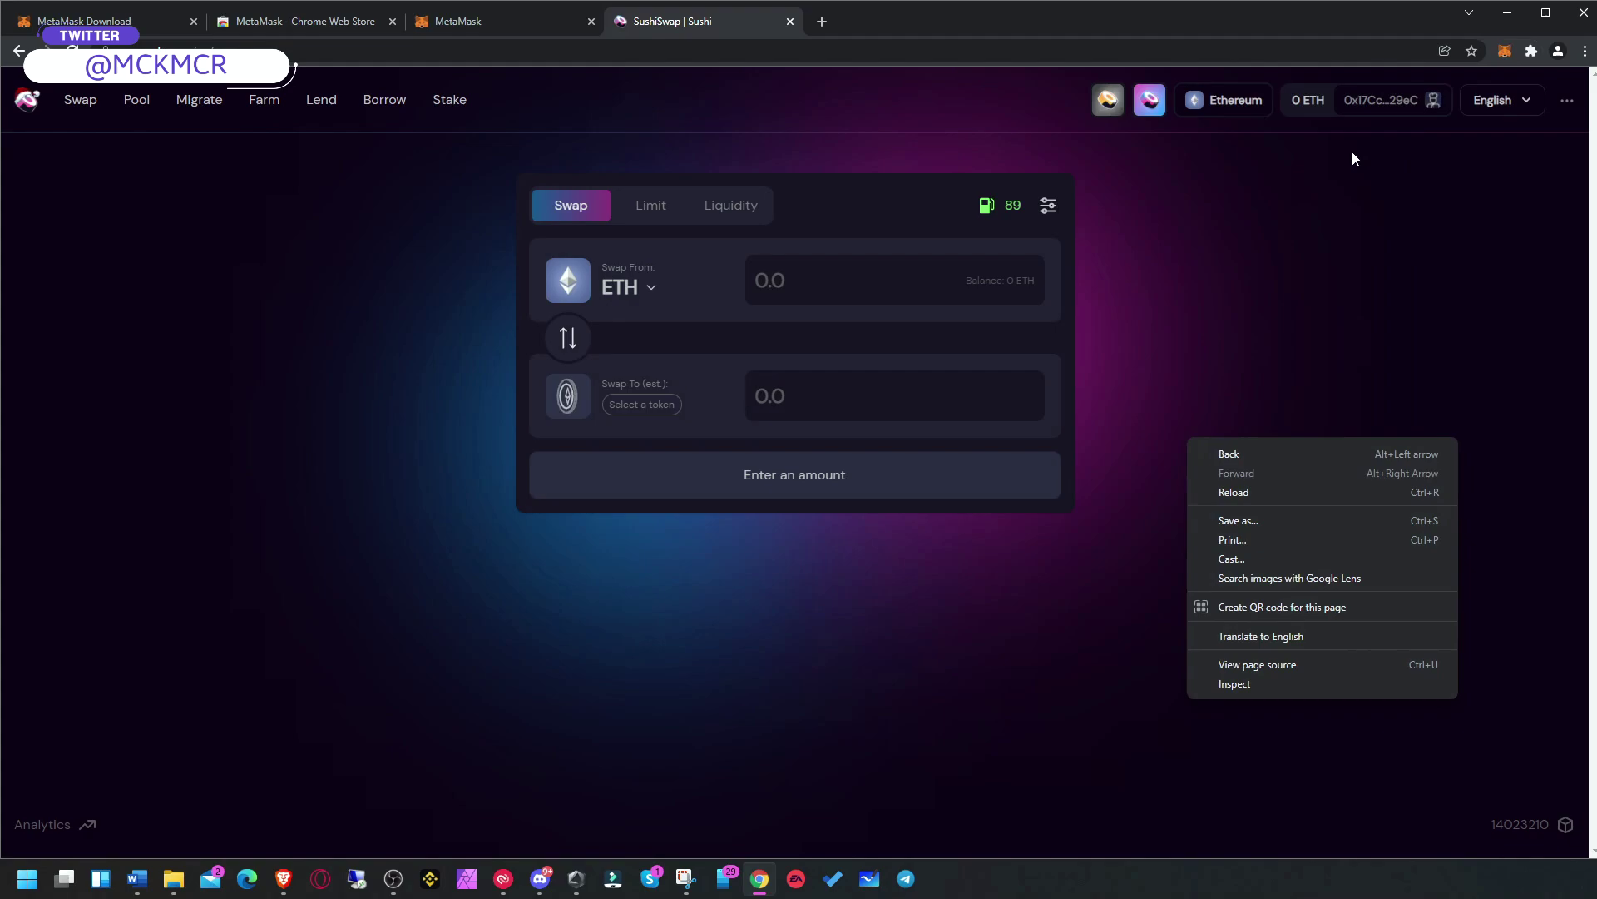
click(1173, 245)
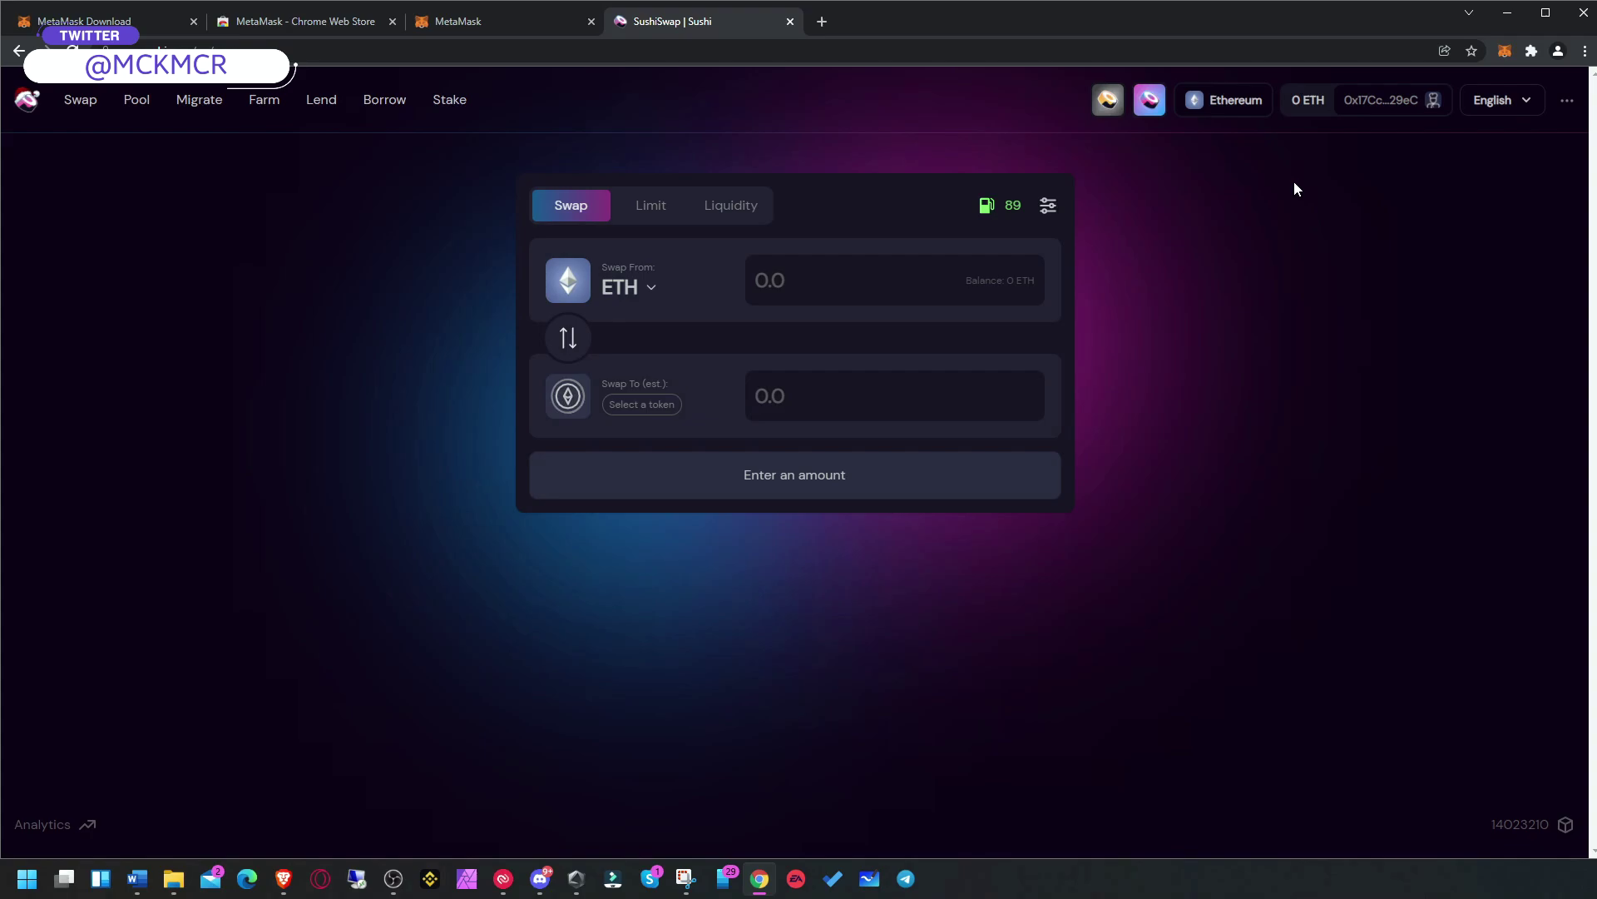
click(1507, 52)
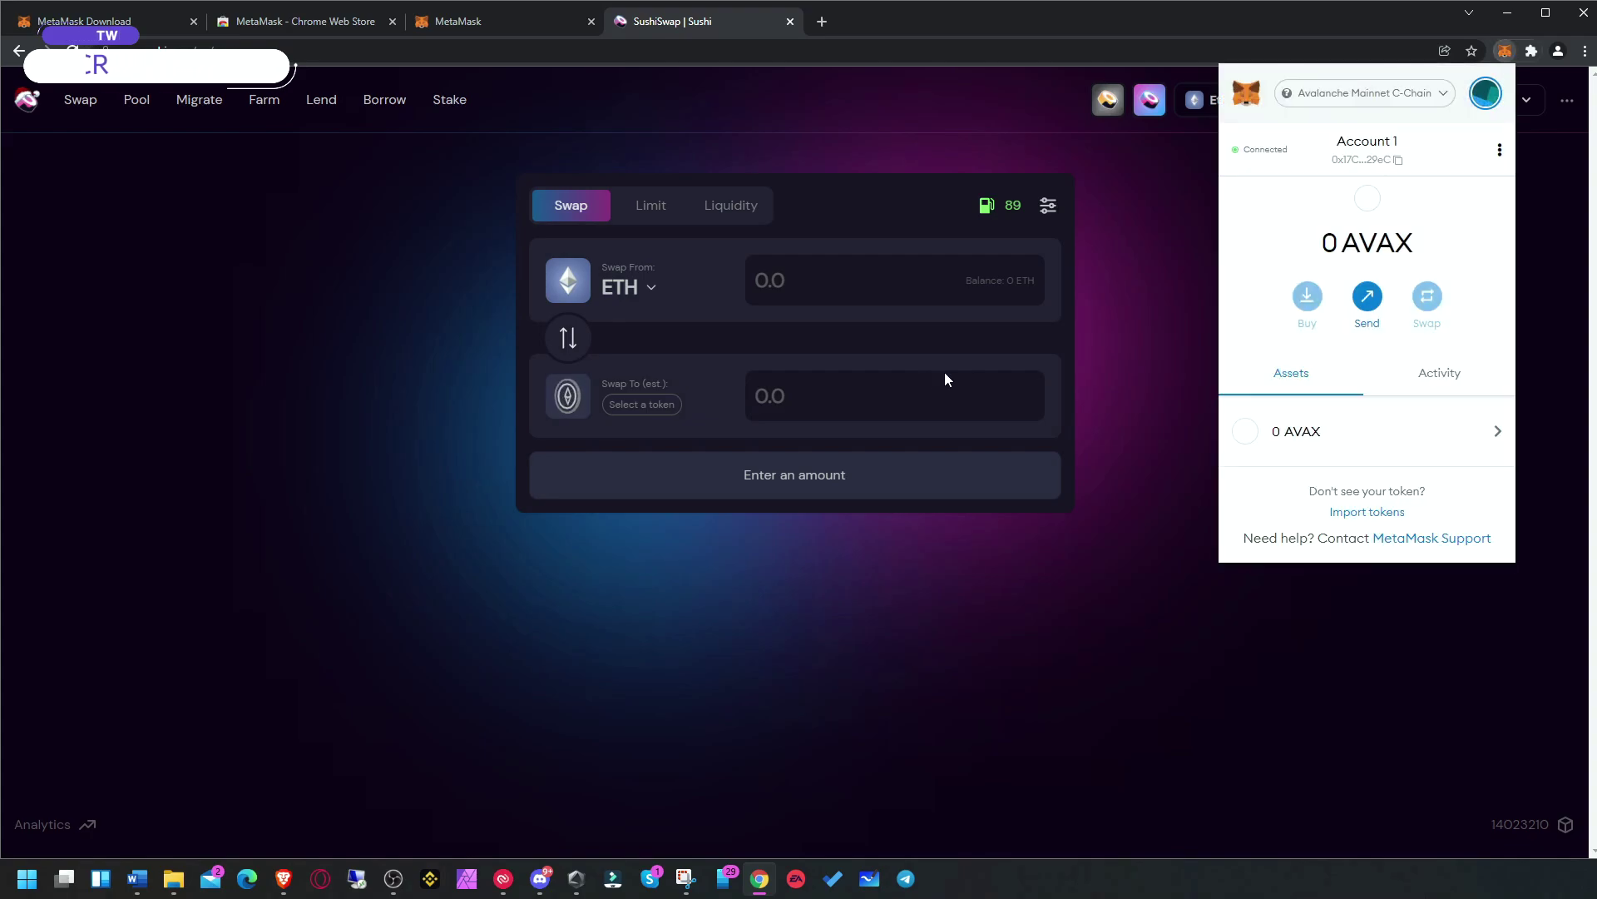
click(1353, 94)
click(1363, 91)
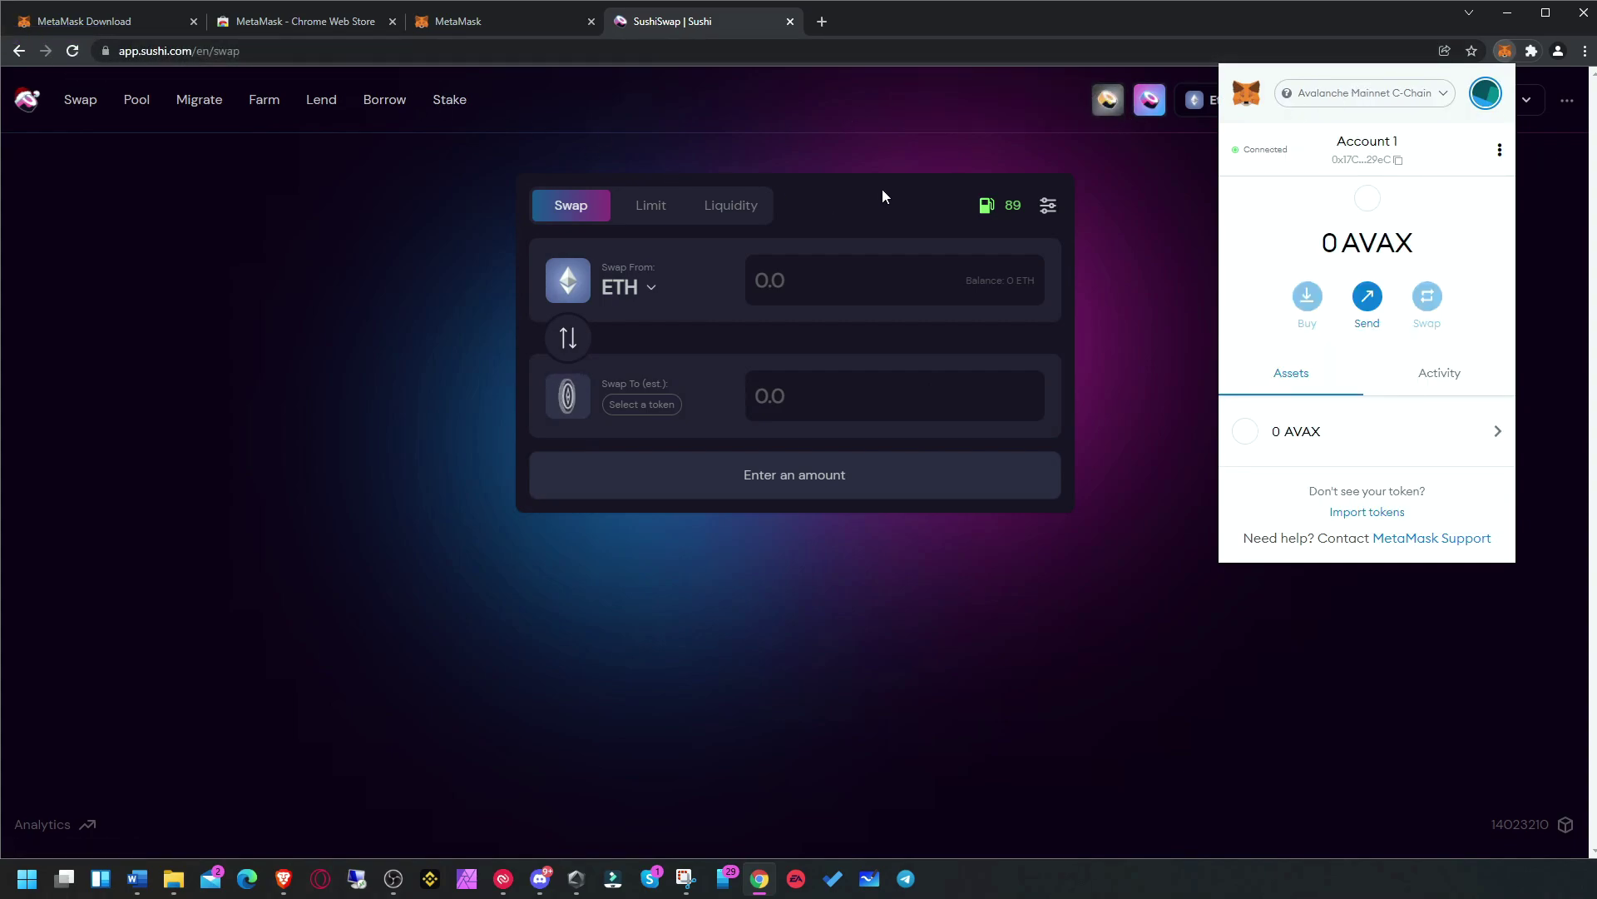
click(1145, 311)
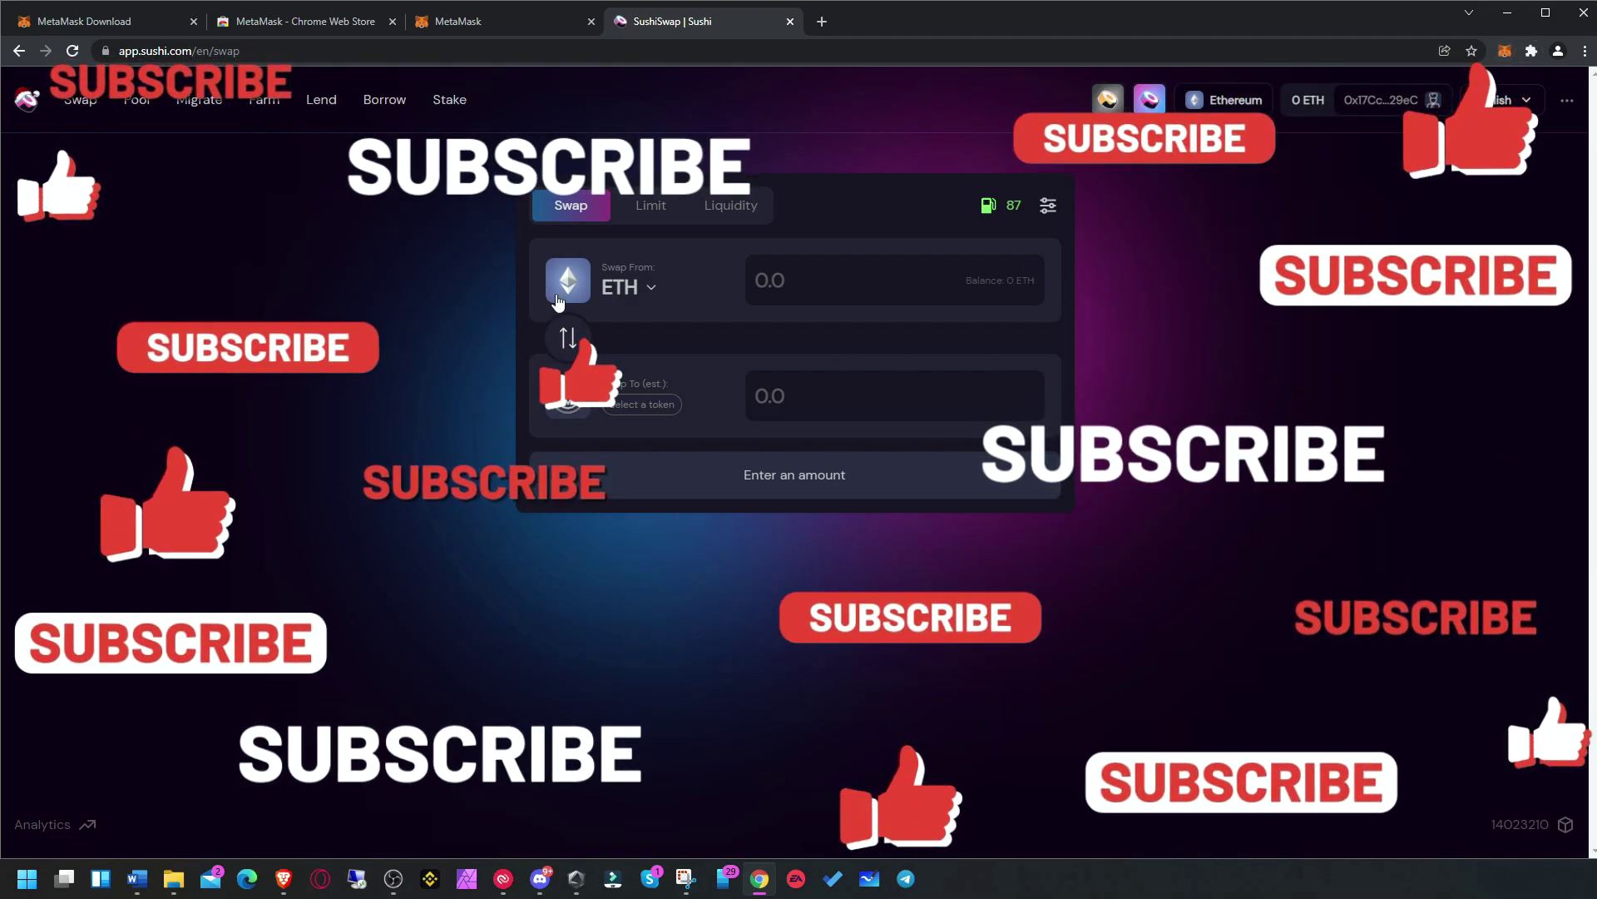